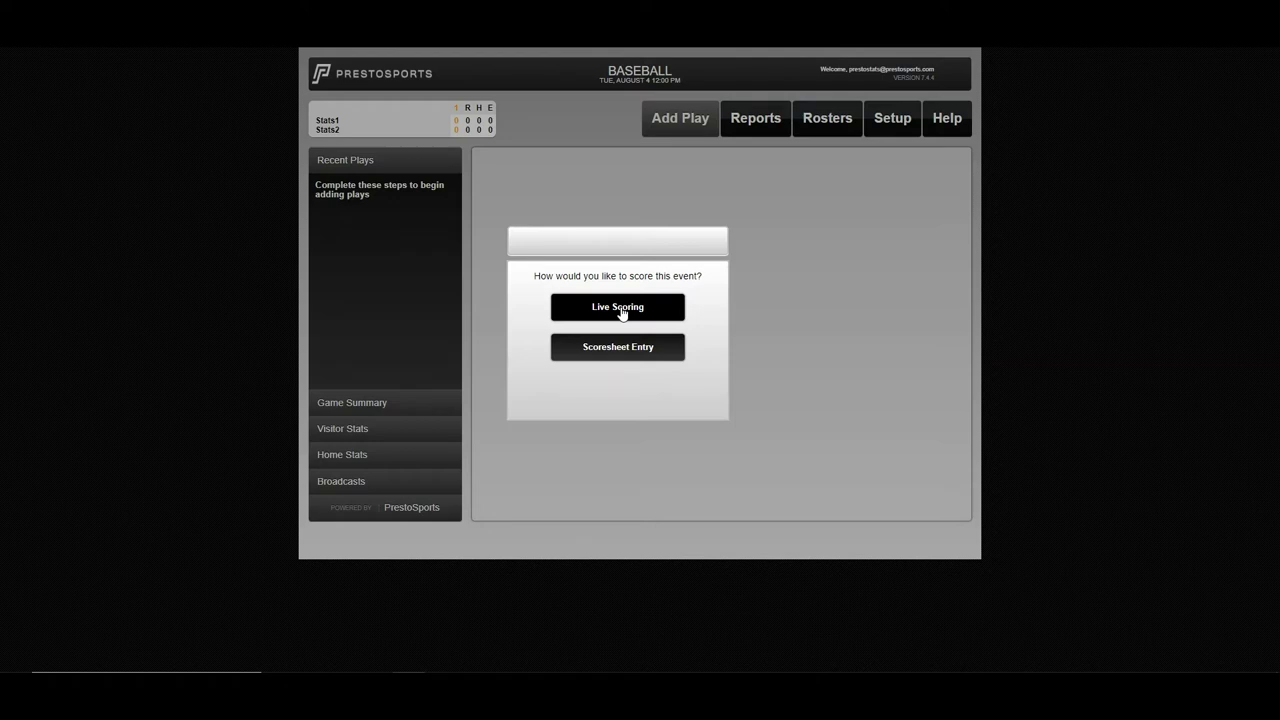
Choose Live Scoring for this game and confirm it
{"action": "left_click", "coordinate": [621, 311]}
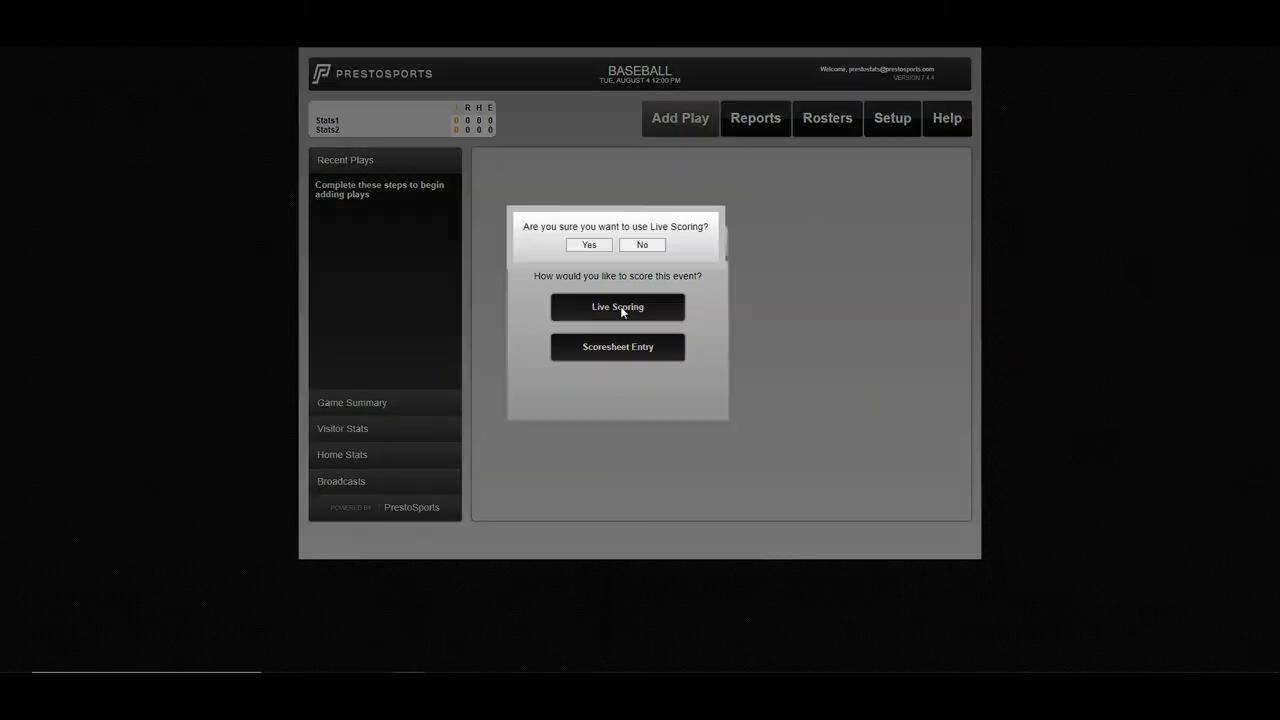
{"action": "left_click", "coordinate": [590, 246]}
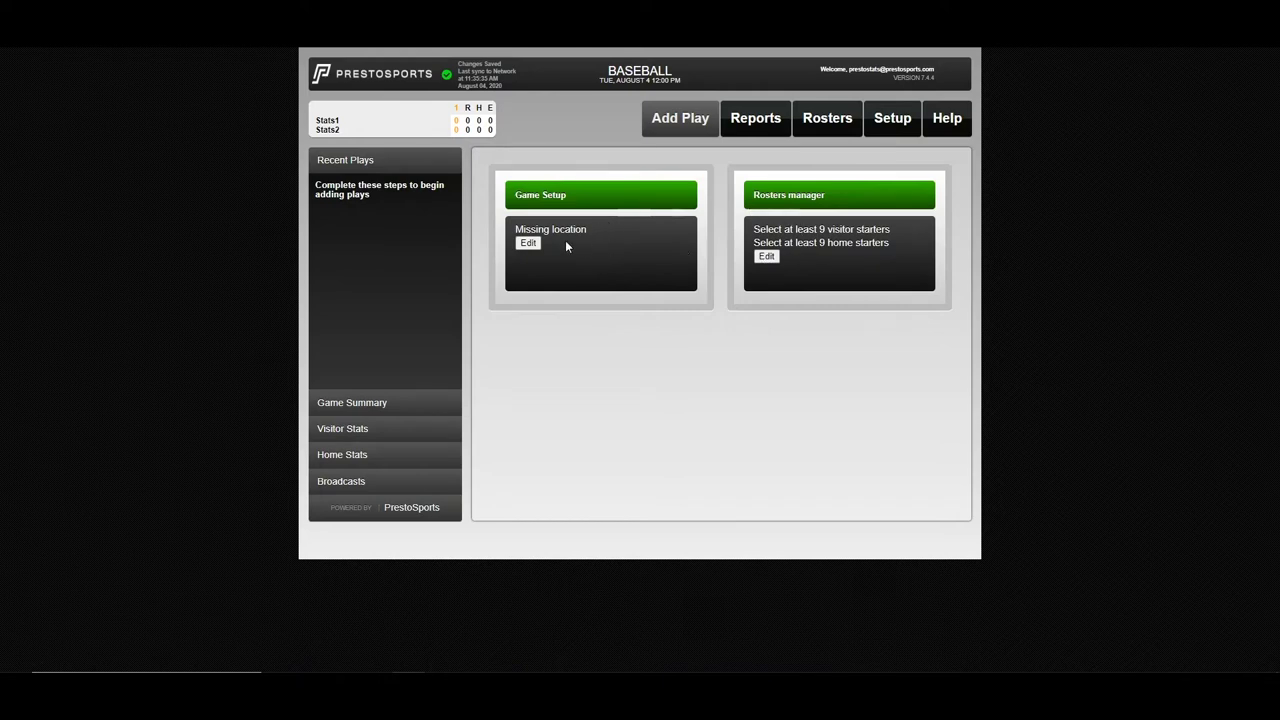
Enter 0-0 for both teams' overall and conference records in the game setup
{"action": "left_click", "coordinate": [529, 244]}
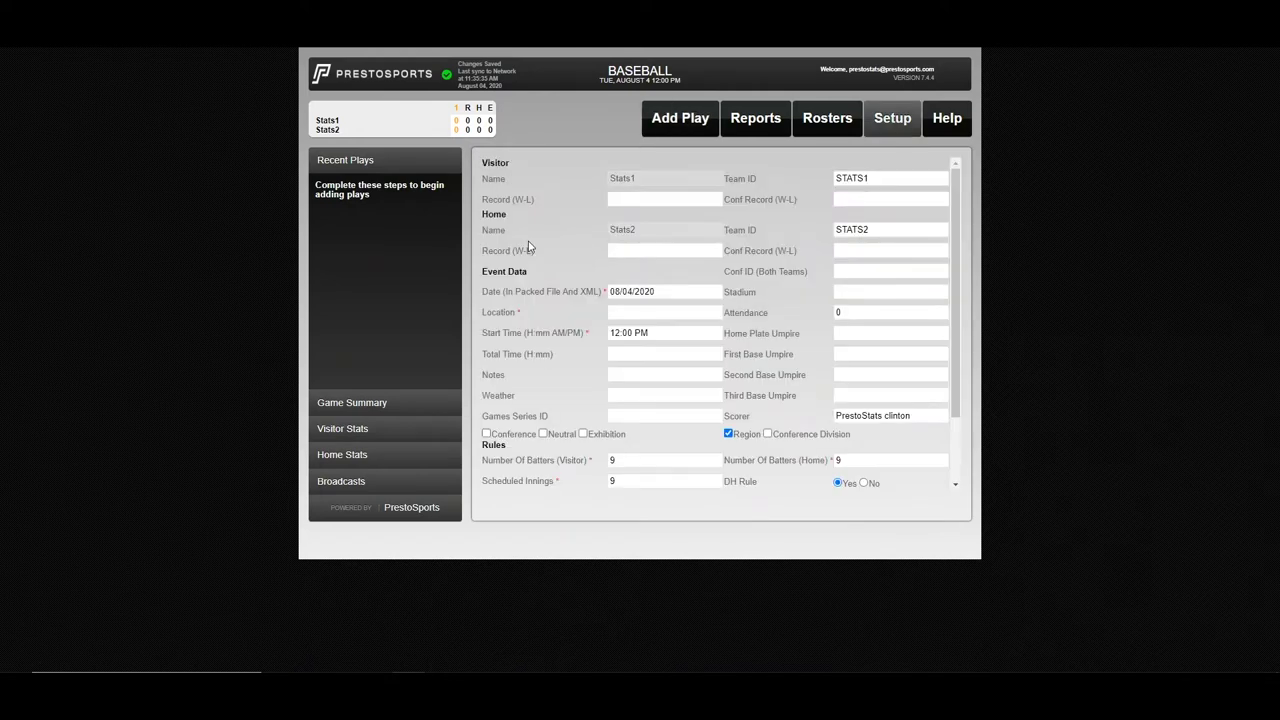
{"action": "left_click", "coordinate": [621, 199]}
{"action": "type", "text": "0-0"}
{"action": "key", "text": "Tab"}
{"action": "type", "text": "0-0"}
{"action": "left_click", "coordinate": [633, 251]}
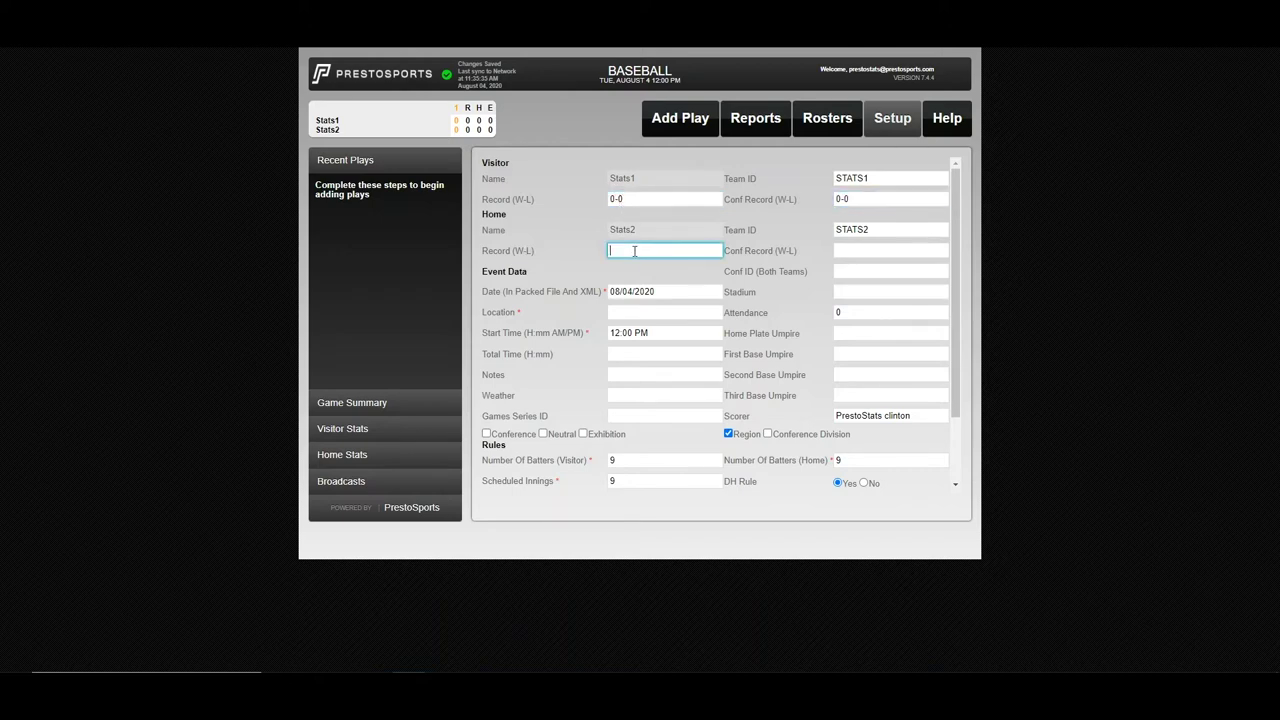
{"action": "type", "text": "0-0"}
{"action": "left_click", "coordinate": [843, 252]}
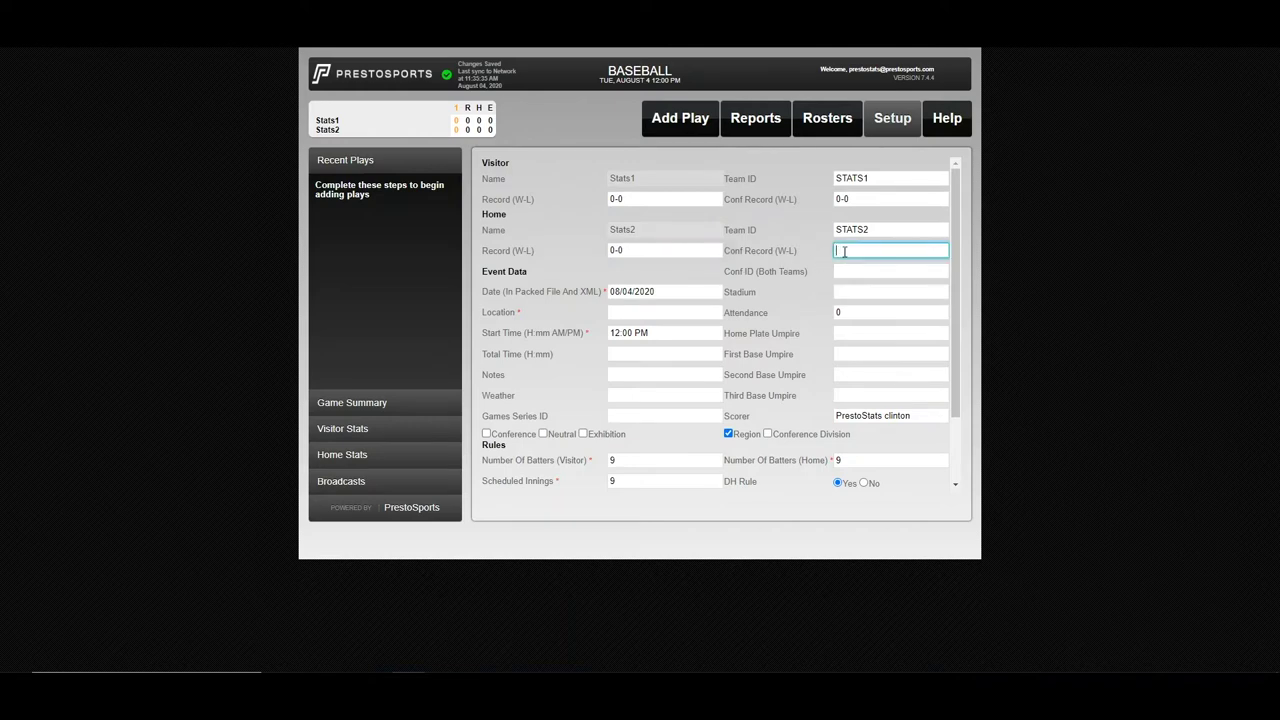
{"action": "type", "text": "0-0"}
Set location Test, conference game, 7 scheduled innings and doubleheader game 1, then save
{"action": "scroll", "coordinate": [710, 270], "scroll_direction": "down", "scroll_amount": 2}
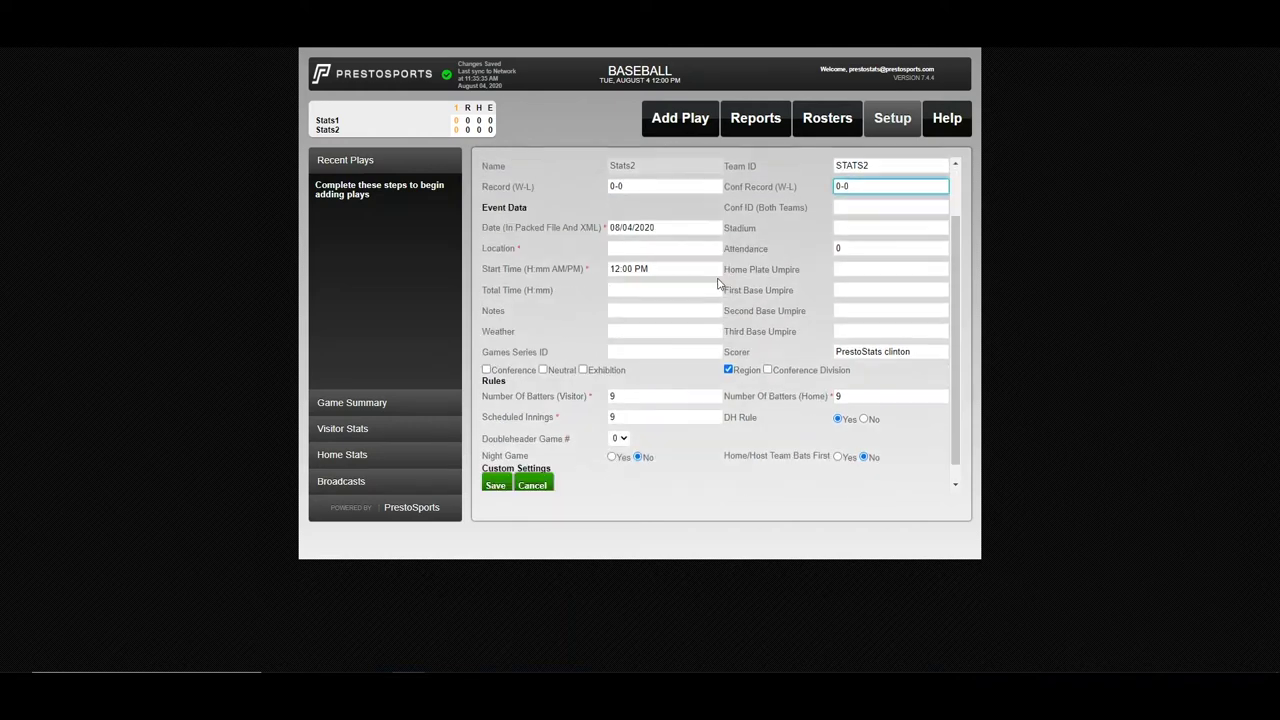
{"action": "left_click", "coordinate": [660, 247]}
{"action": "type", "text": "Test"}
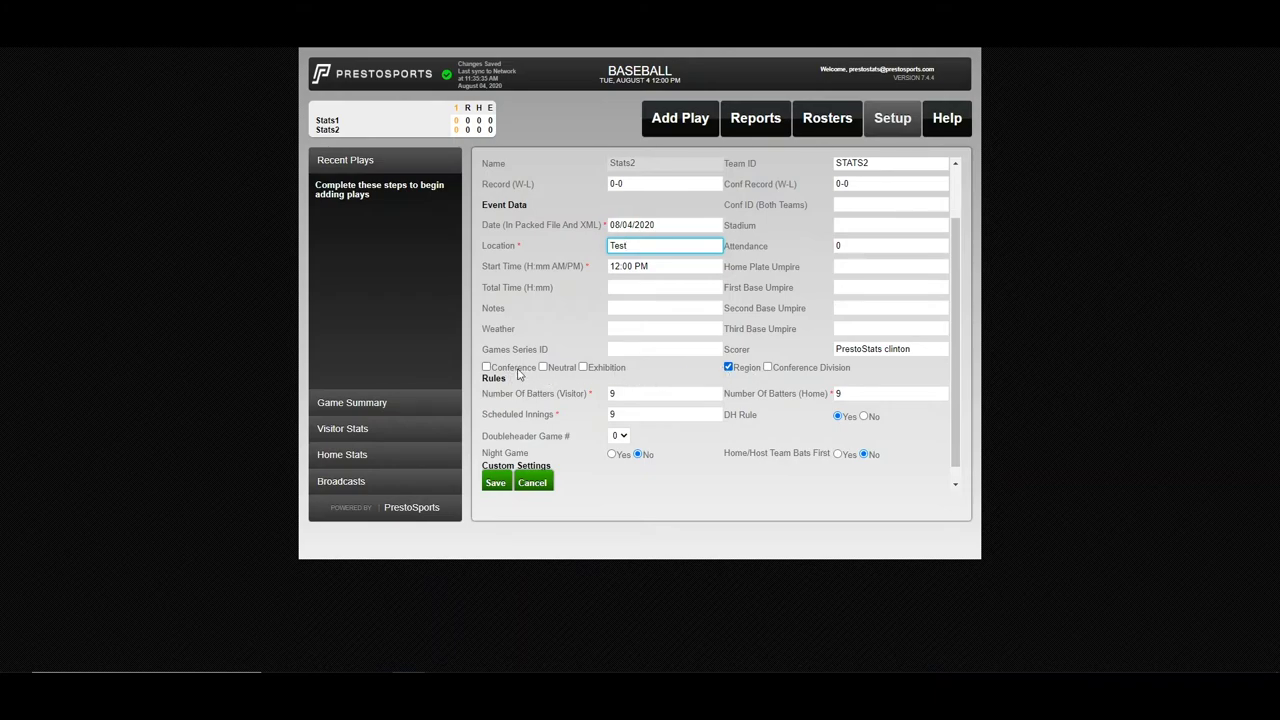
{"action": "scroll", "coordinate": [496, 370], "scroll_direction": "down", "scroll_amount": 1}
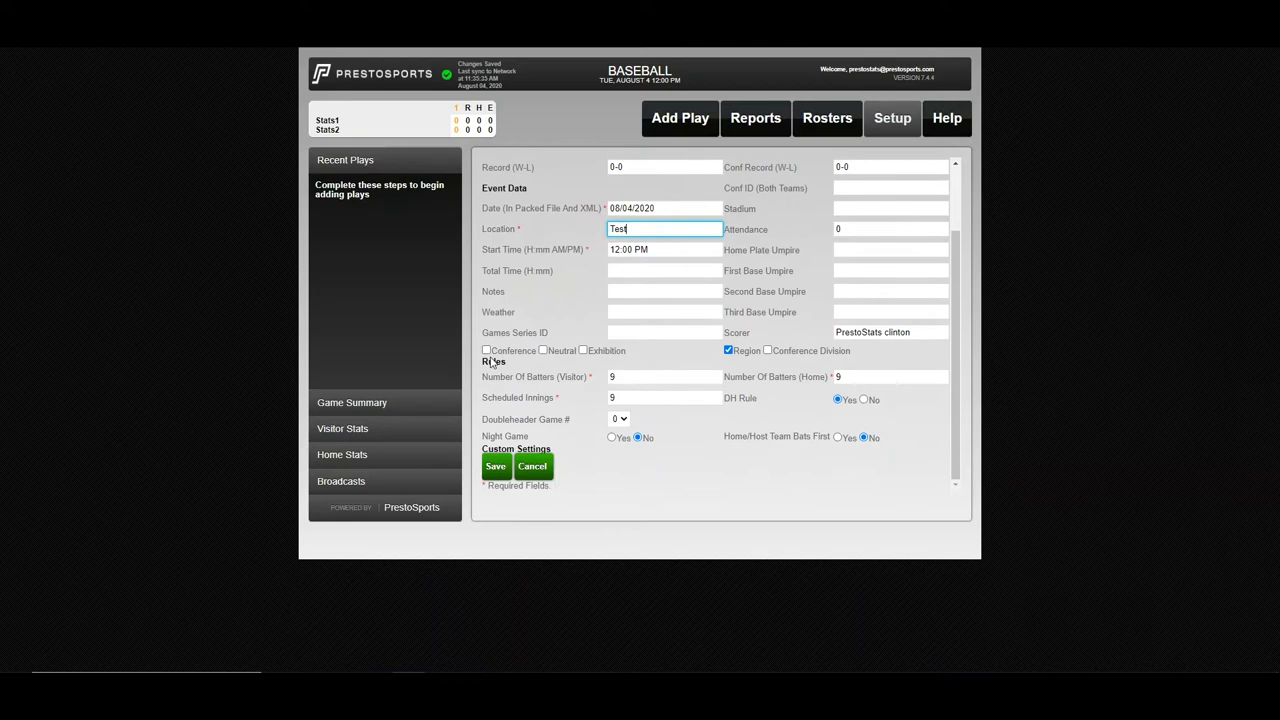
{"action": "left_click", "coordinate": [487, 351]}
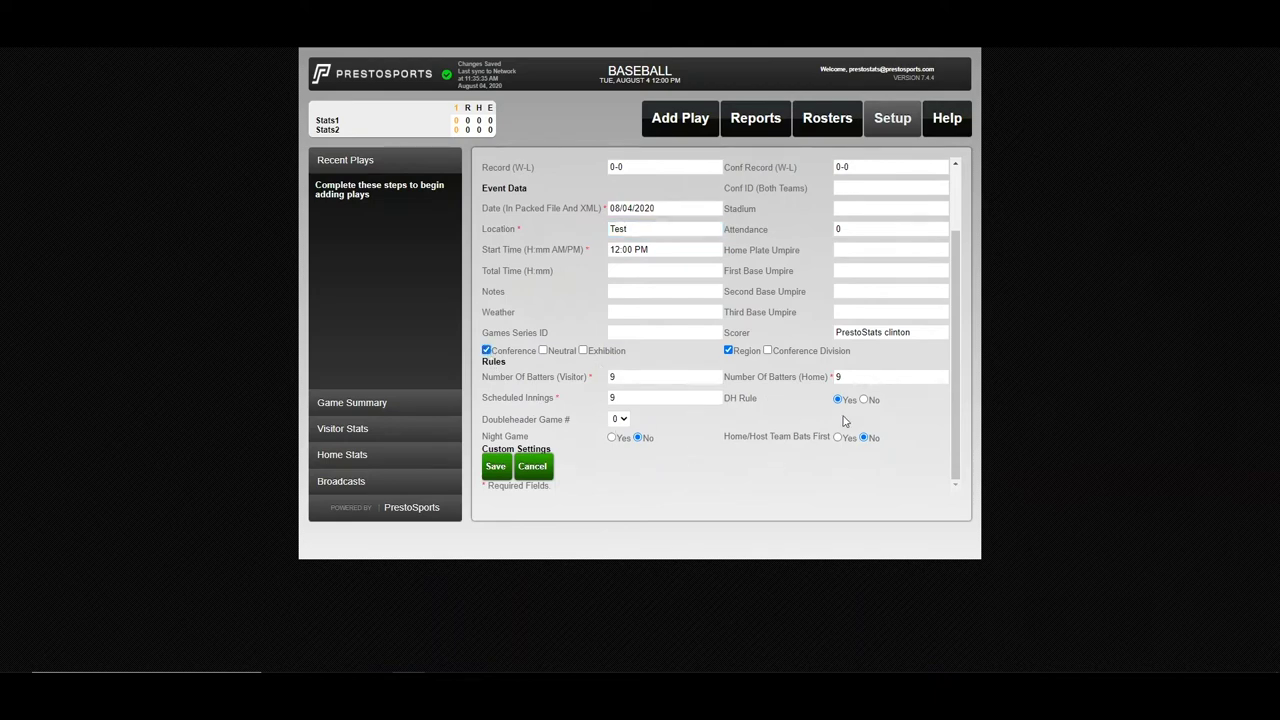
{"action": "double_click", "coordinate": [621, 399]}
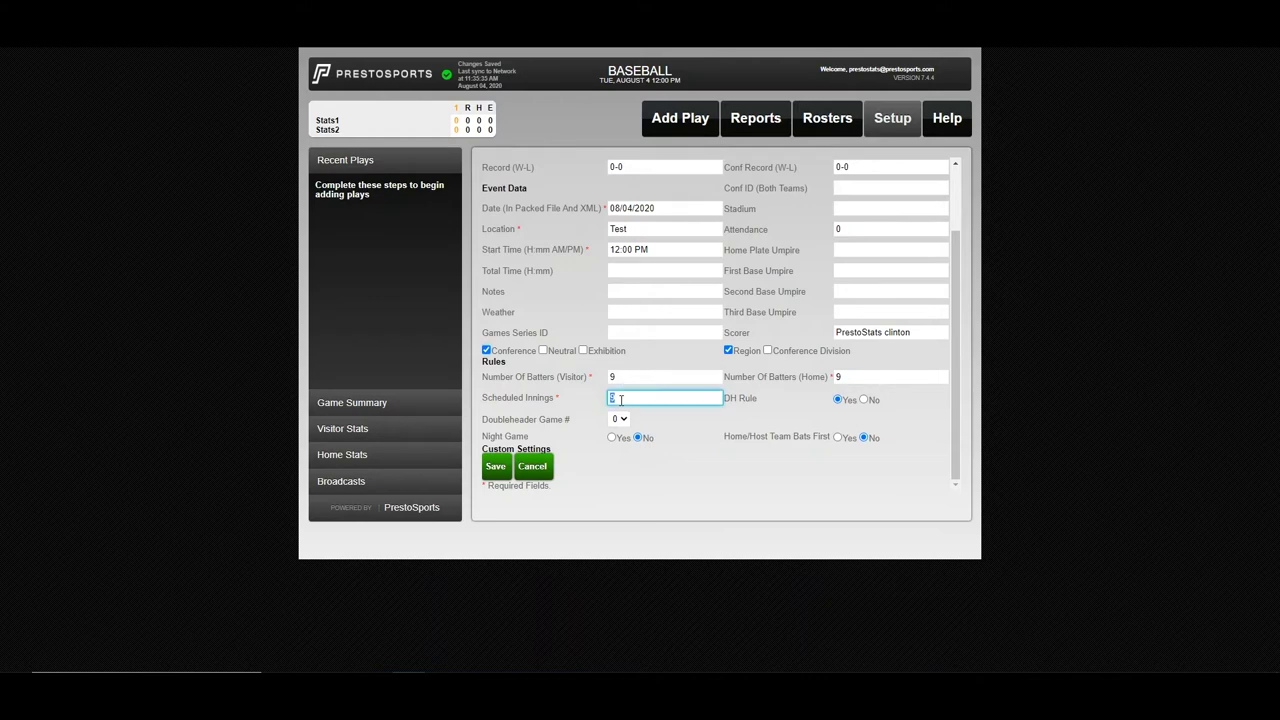
{"action": "type", "text": "7"}
{"action": "left_click", "coordinate": [619, 420]}
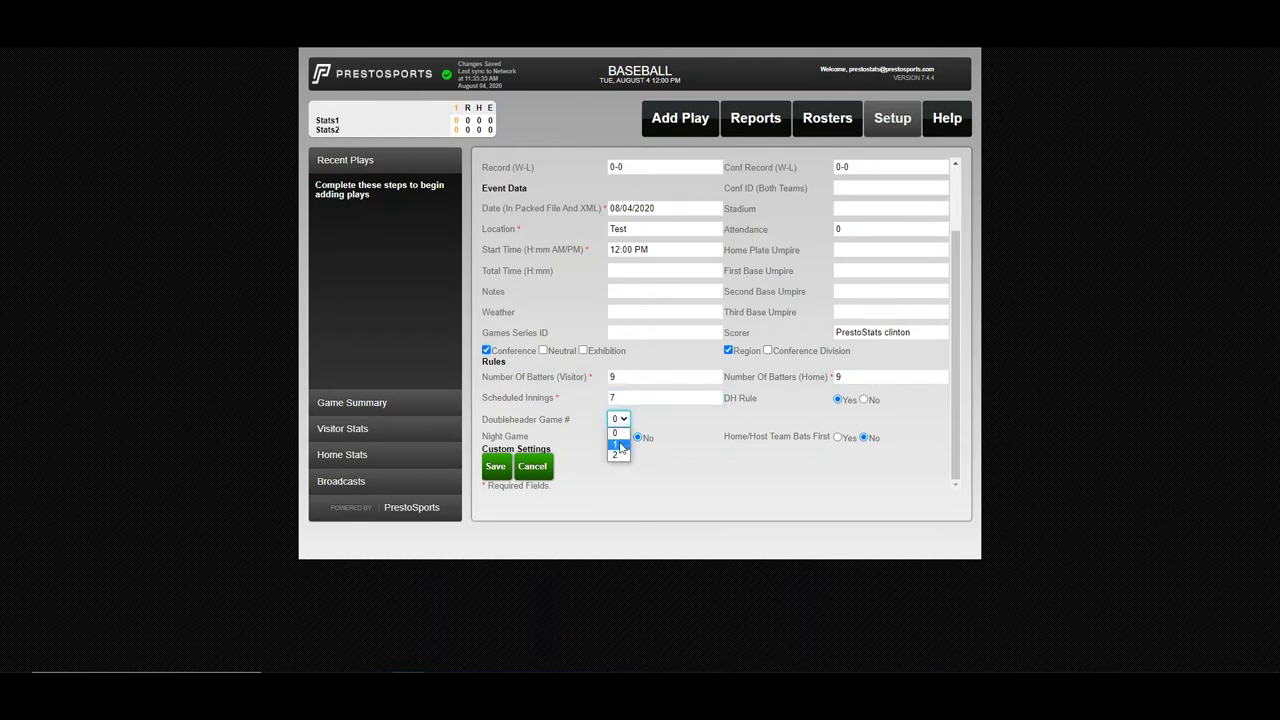
{"action": "left_click", "coordinate": [619, 445]}
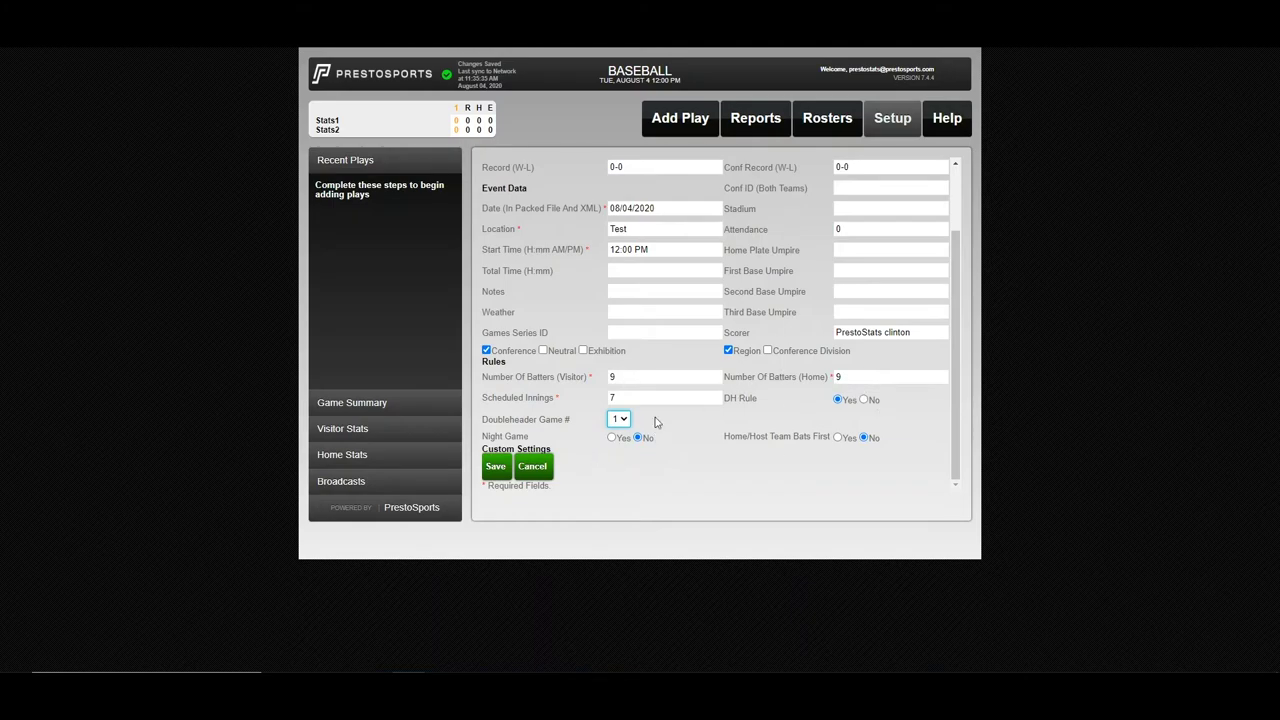
{"action": "left_click", "coordinate": [497, 465]}
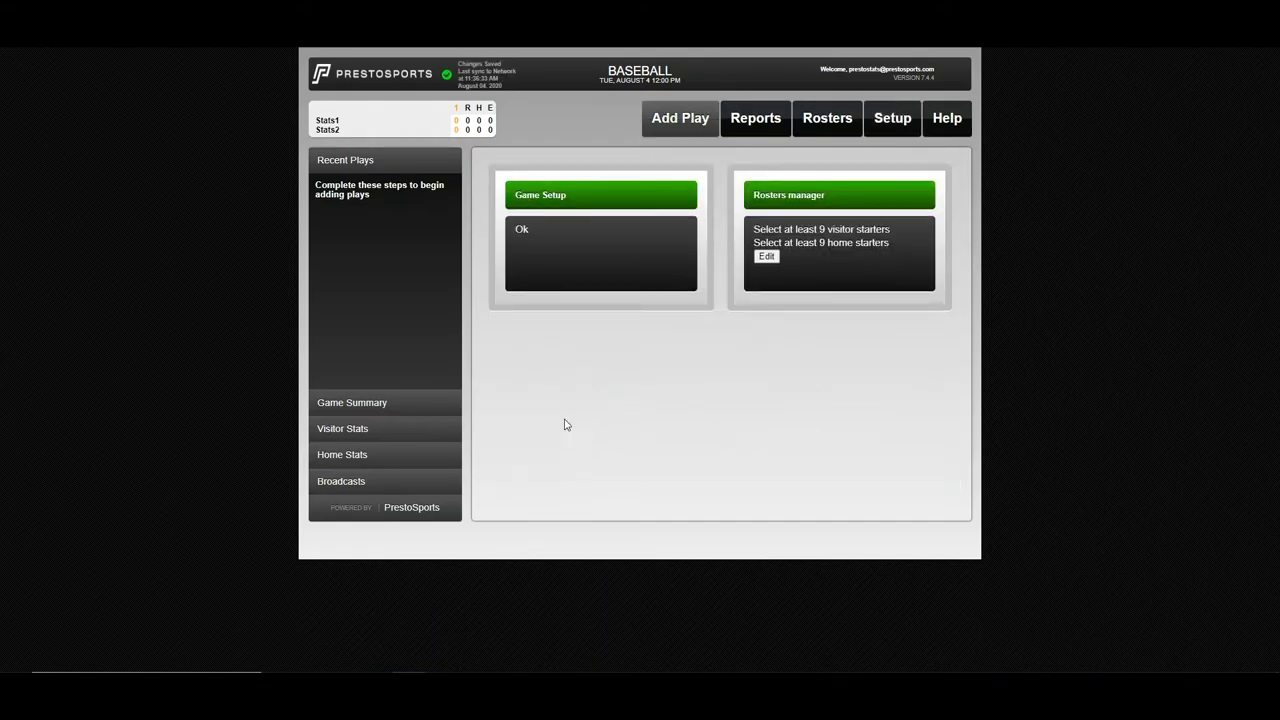
Open the Rosters page for Stats1 from the Rosters manager panel
{"action": "left_click", "coordinate": [767, 257]}
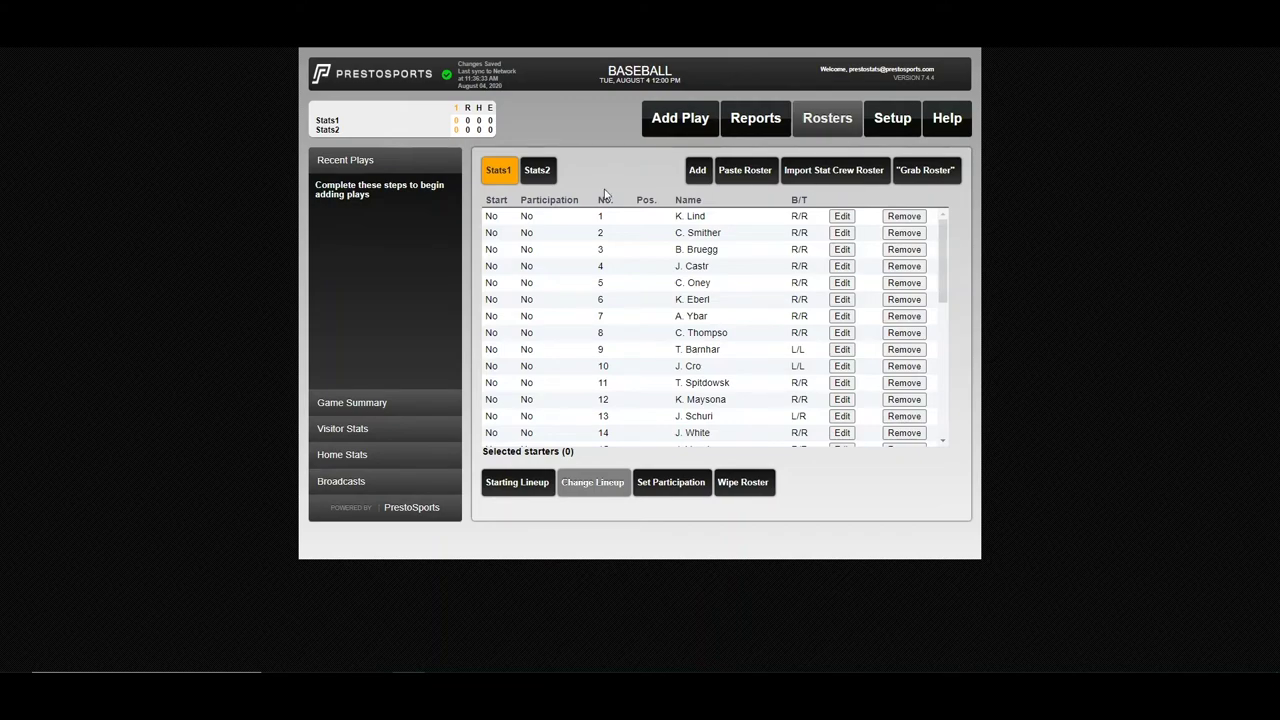
Place Stats1 players 1 through 9 in batting slots 1 through 9
{"action": "left_click", "coordinate": [530, 490]}
{"action": "left_click", "coordinate": [433, 256]}
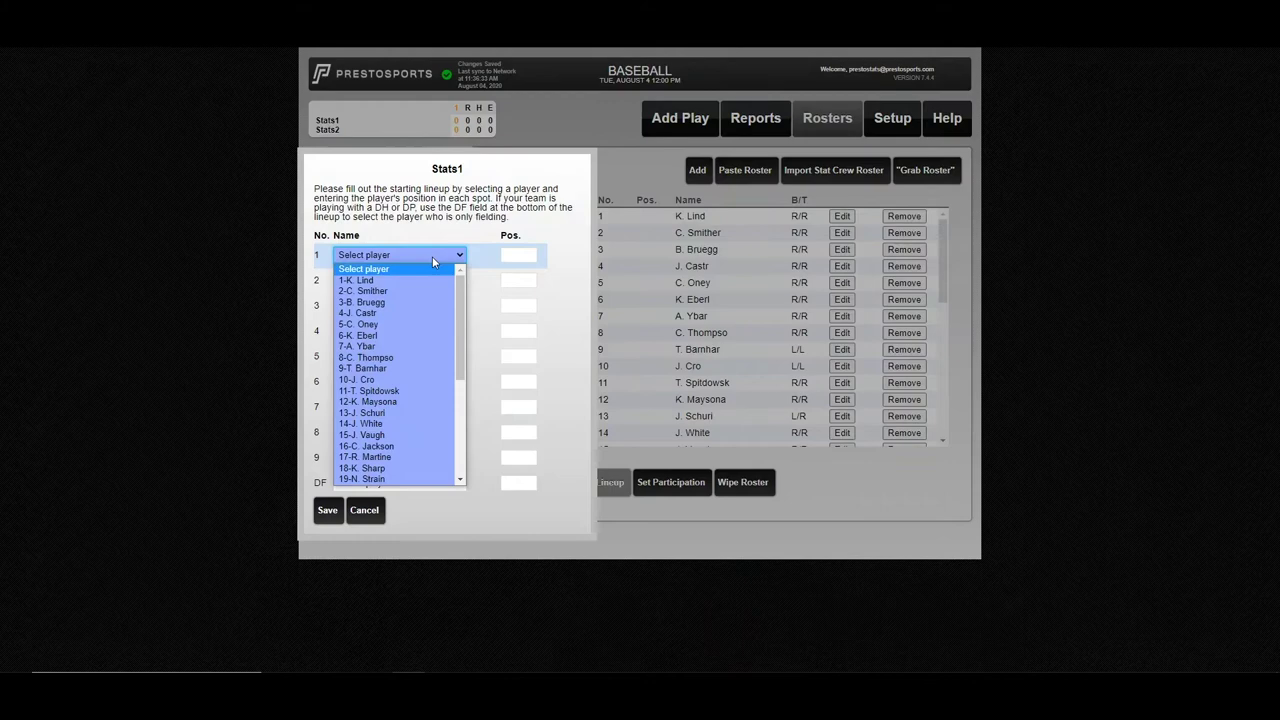
{"action": "left_click", "coordinate": [419, 280]}
{"action": "left_click", "coordinate": [409, 284]}
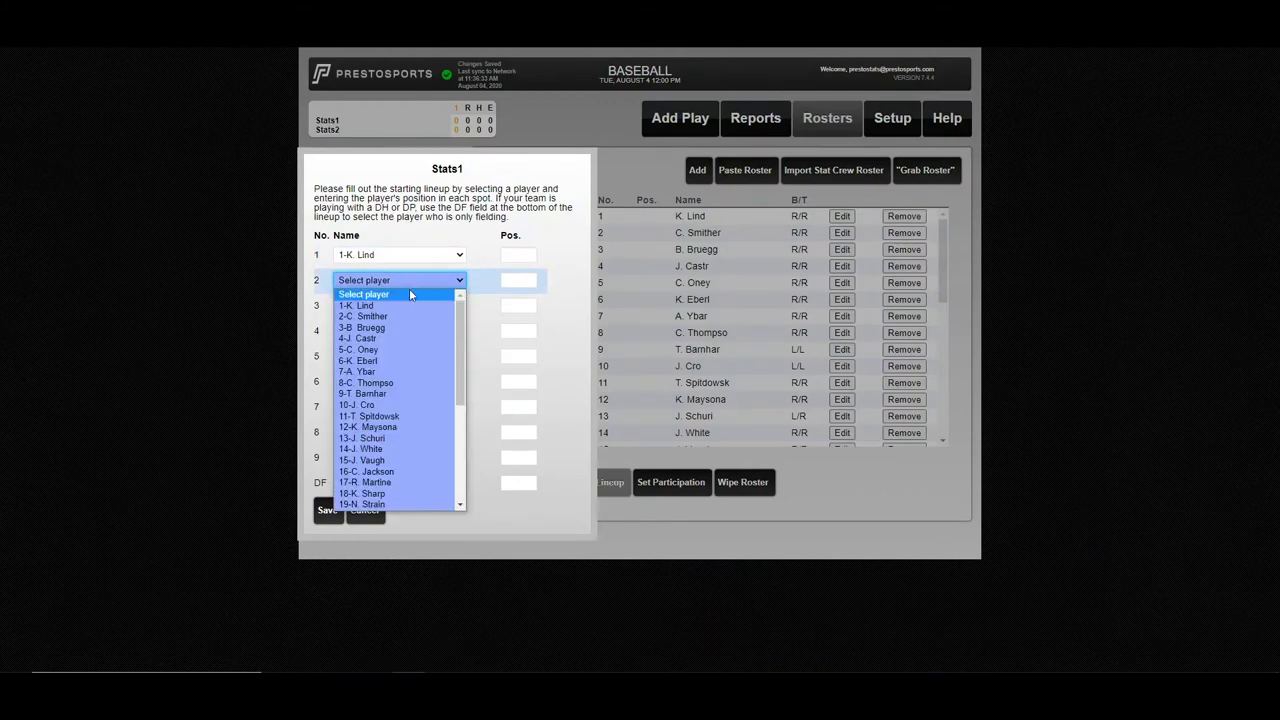
{"action": "left_click", "coordinate": [393, 316]}
{"action": "left_click", "coordinate": [393, 308]}
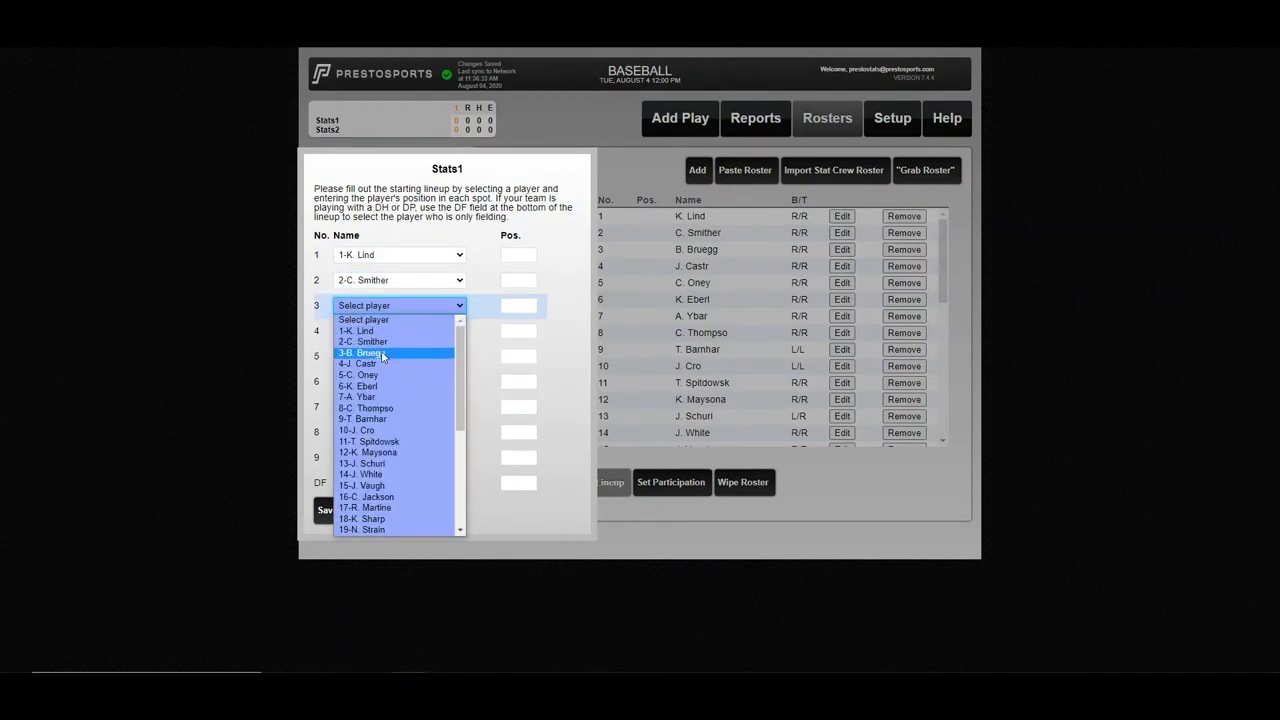
{"action": "left_click", "coordinate": [383, 352]}
{"action": "left_click", "coordinate": [383, 335]}
{"action": "left_click", "coordinate": [380, 389]}
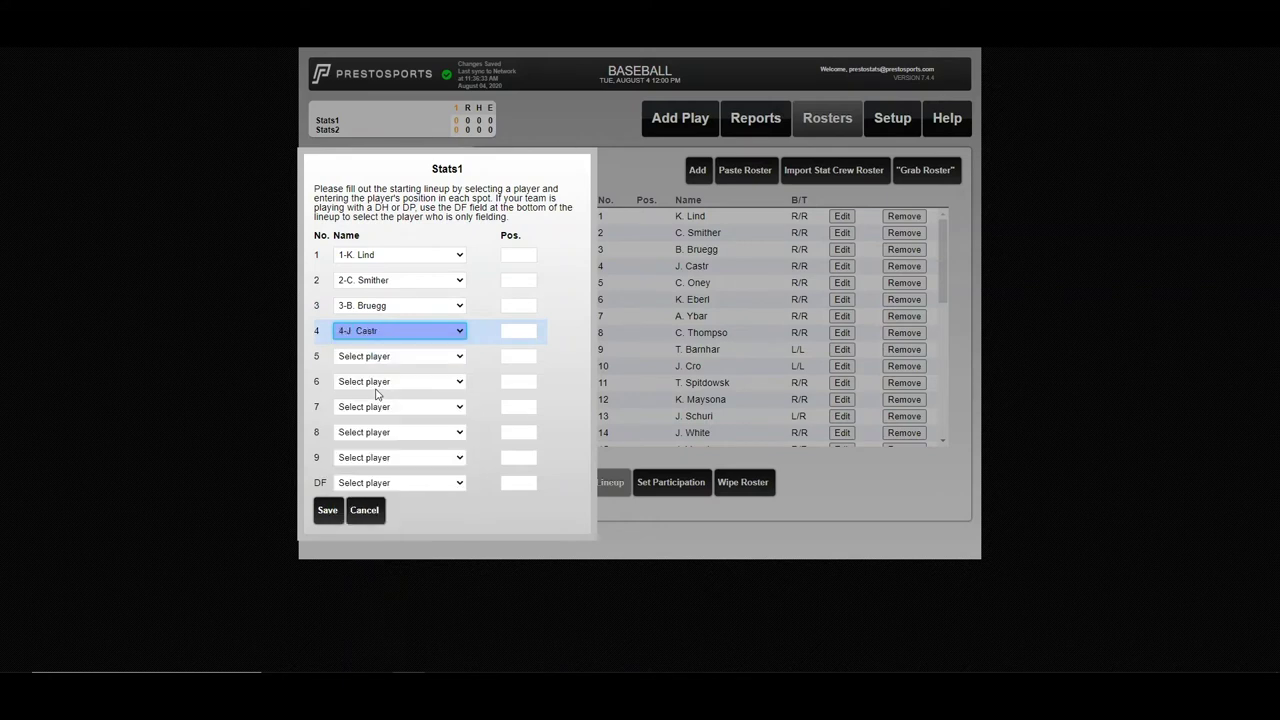
{"action": "left_click", "coordinate": [378, 360]}
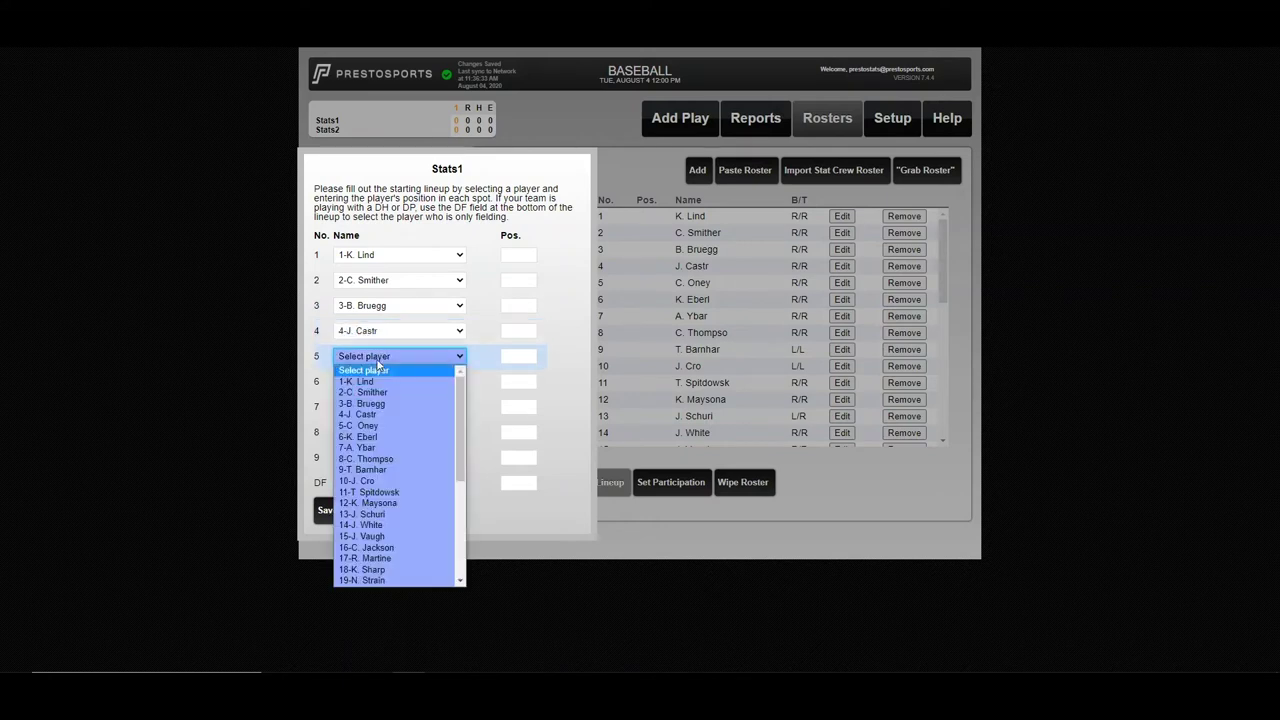
{"action": "left_click", "coordinate": [376, 425]}
{"action": "left_click", "coordinate": [375, 384]}
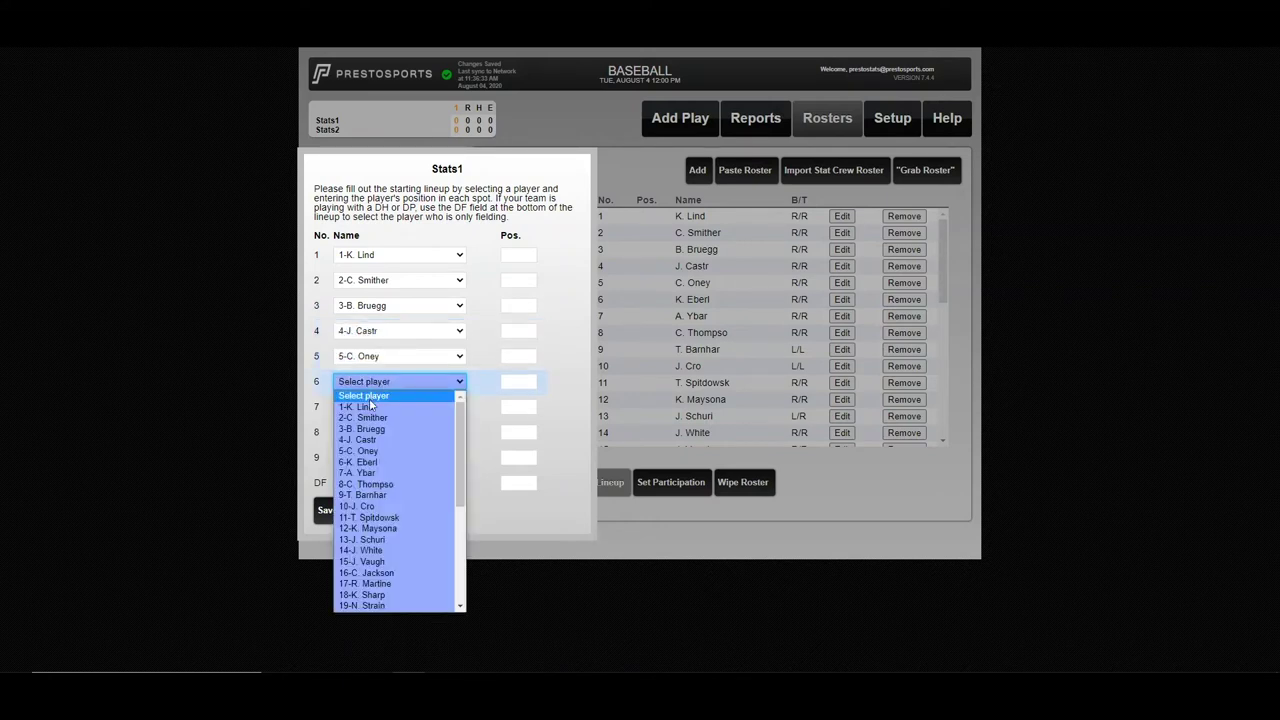
{"action": "left_click", "coordinate": [368, 462]}
{"action": "left_click", "coordinate": [378, 406]}
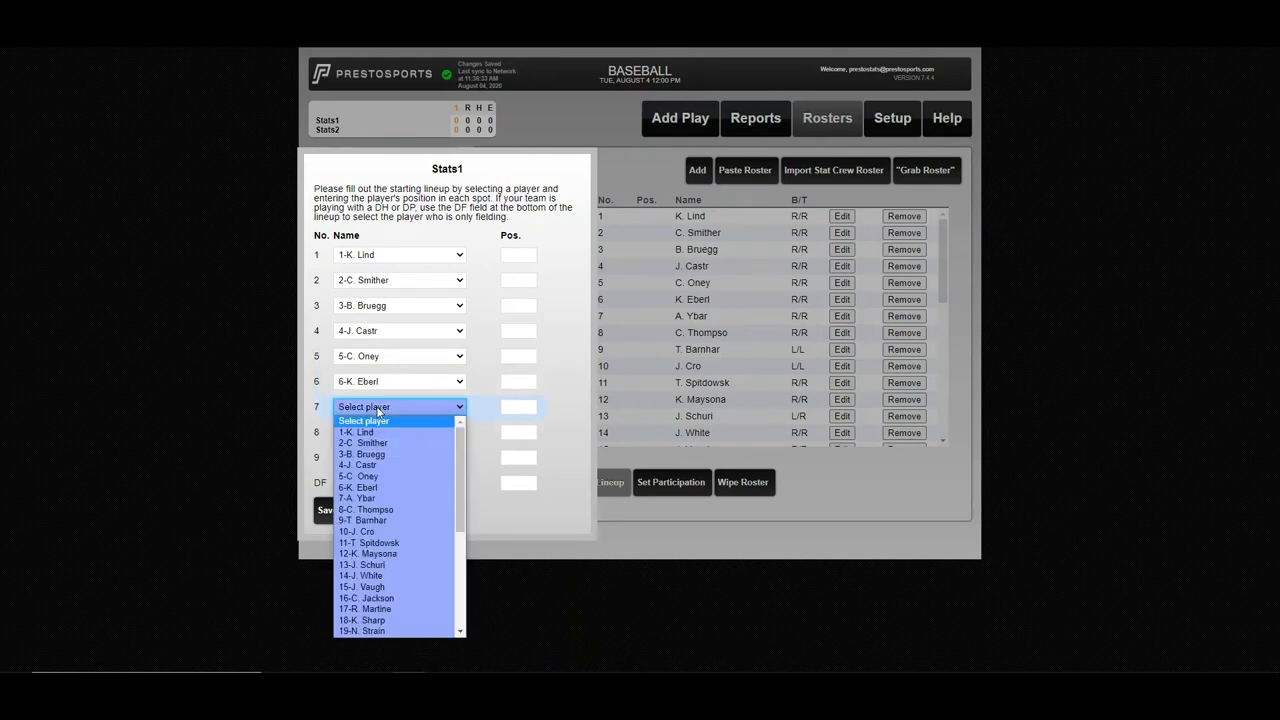
{"action": "left_click", "coordinate": [365, 498]}
{"action": "left_click", "coordinate": [384, 434]}
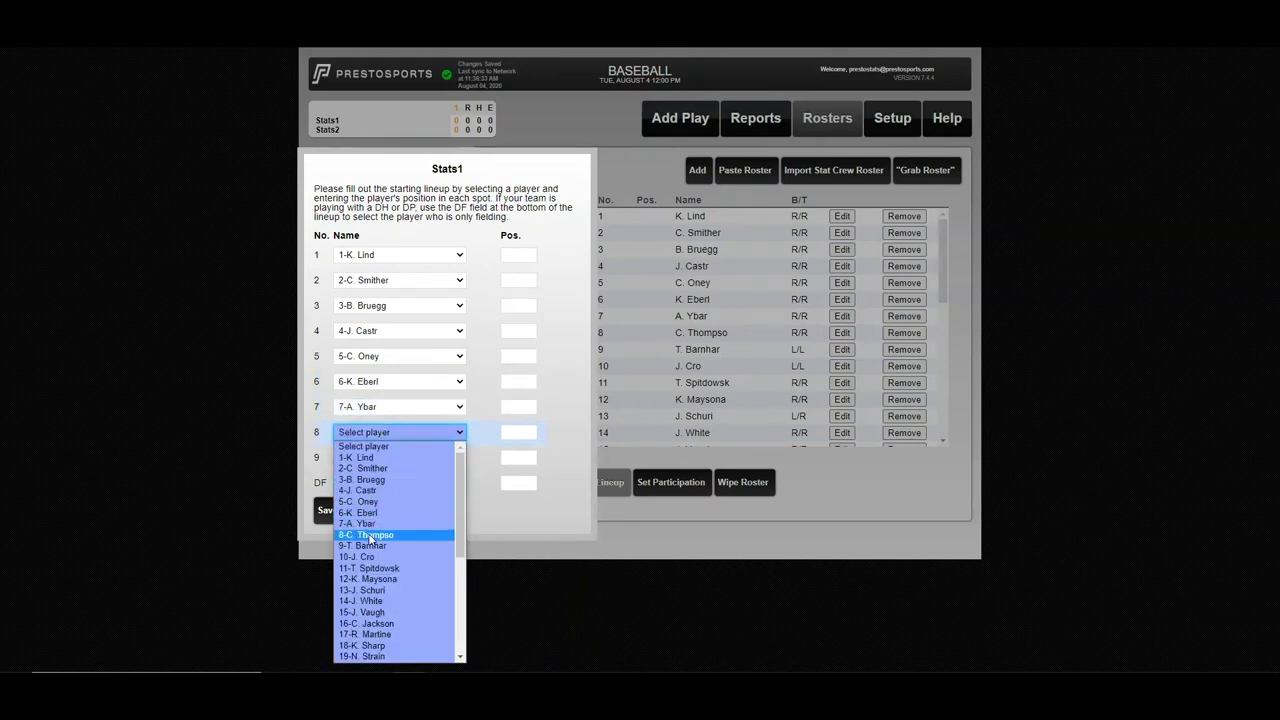
{"action": "left_click", "coordinate": [370, 535]}
{"action": "left_click", "coordinate": [390, 458]}
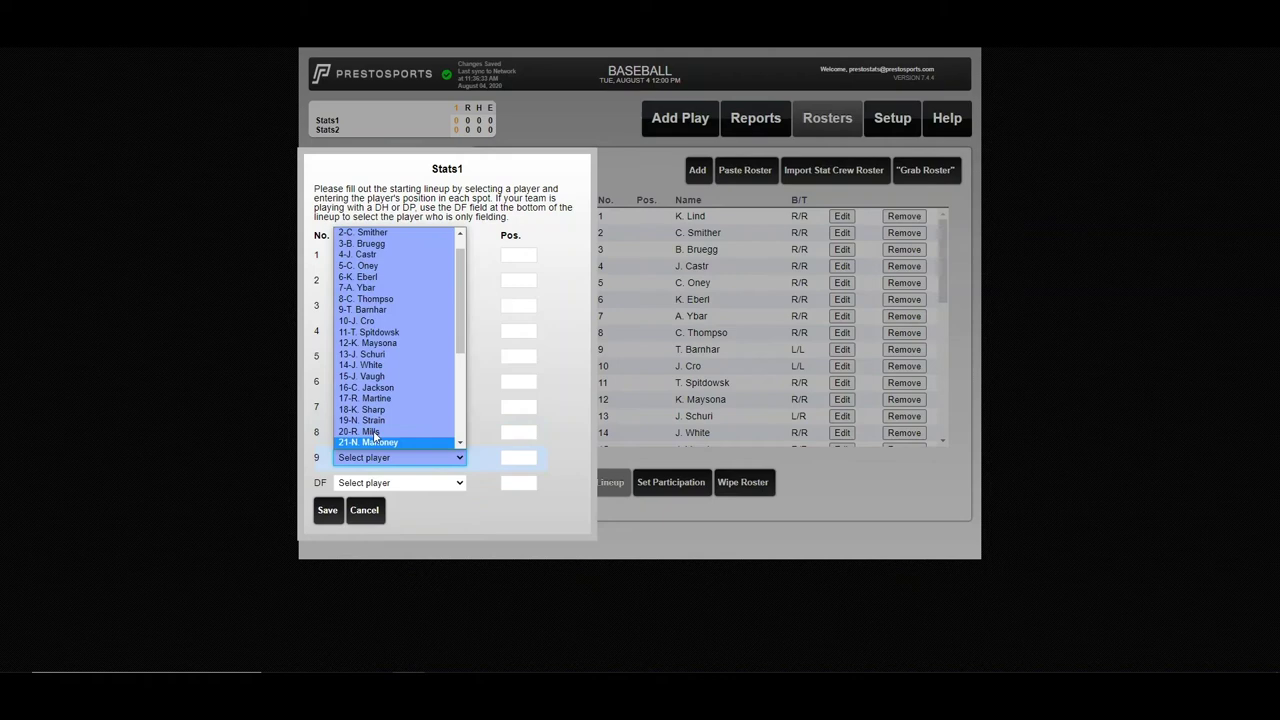
{"action": "left_click", "coordinate": [372, 310]}
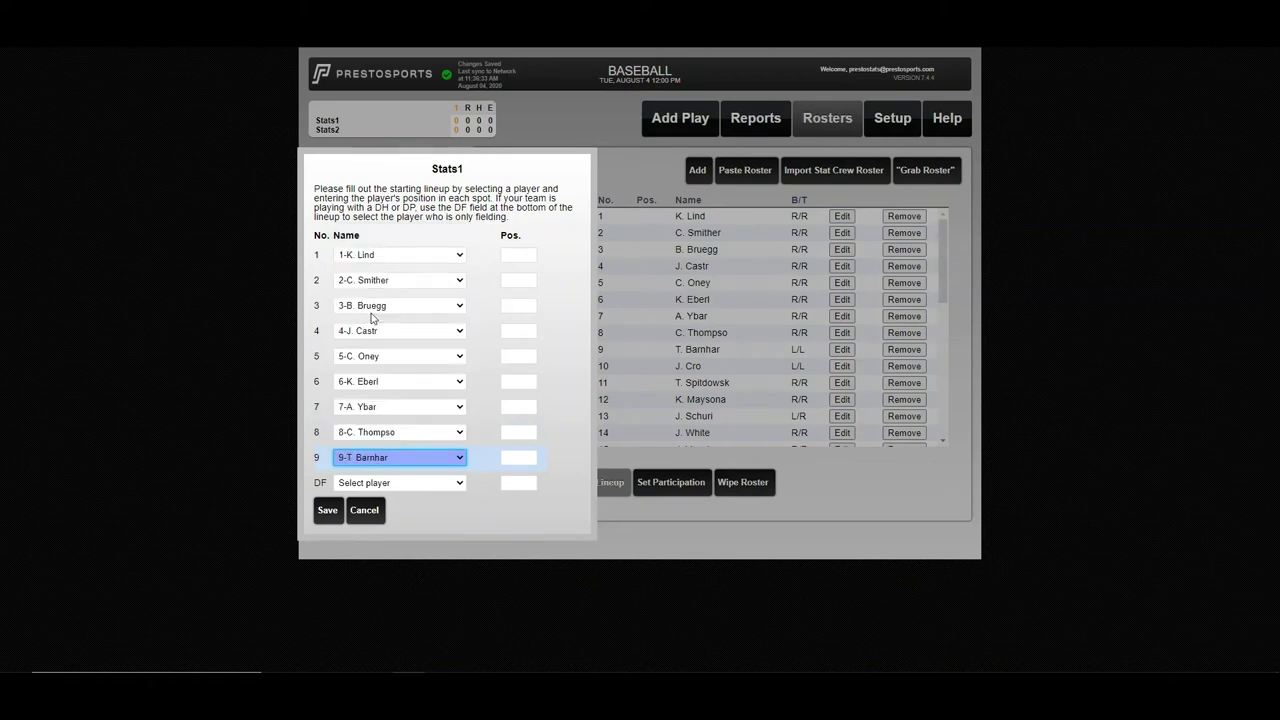
Enter positions P, C, 1B, 2B, 3B, 6, 7, 8 and 9 (RF) for the nine batters
{"action": "left_click", "coordinate": [525, 256]}
{"action": "type", "text": "P"}
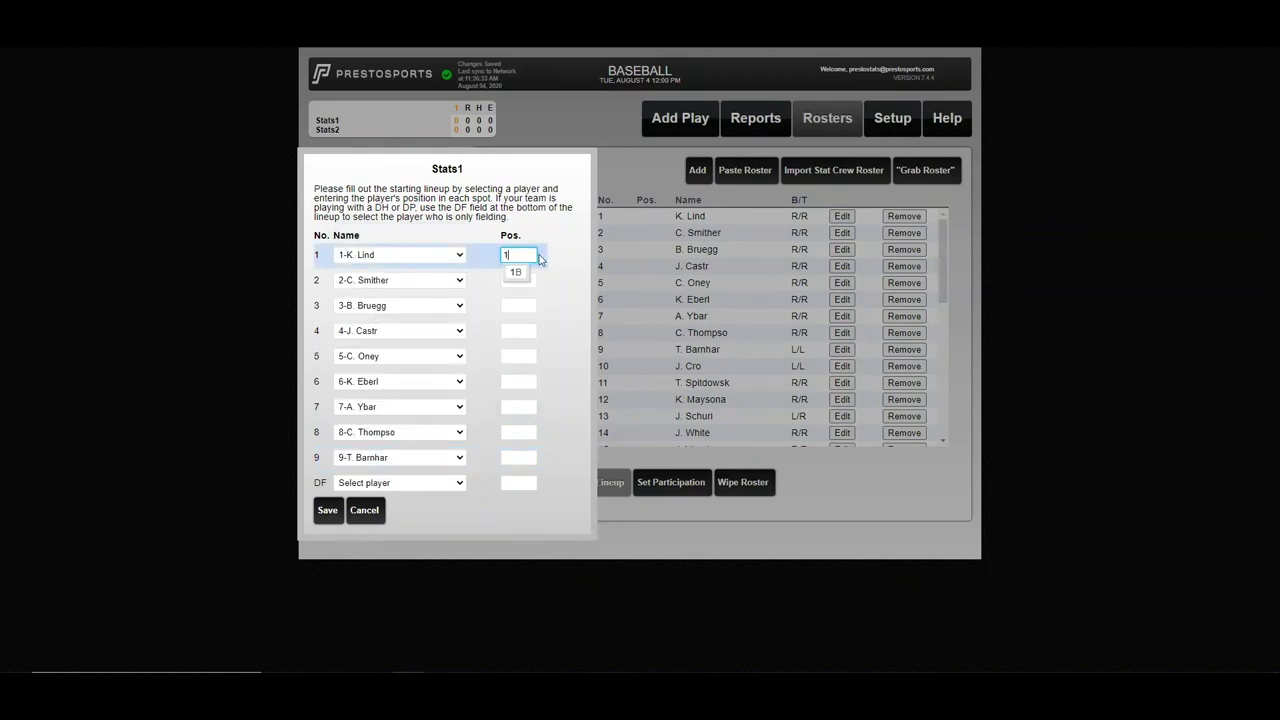
{"action": "key", "text": "Tab"}
{"action": "key", "text": "Tab"}
{"action": "type", "text": "C"}
{"action": "key", "text": "Tab"}
{"action": "key", "text": "Tab"}
{"action": "type", "text": "1B"}
{"action": "key", "text": "Tab"}
{"action": "key", "text": "Tab"}
{"action": "type", "text": "2B"}
{"action": "key", "text": "Tab"}
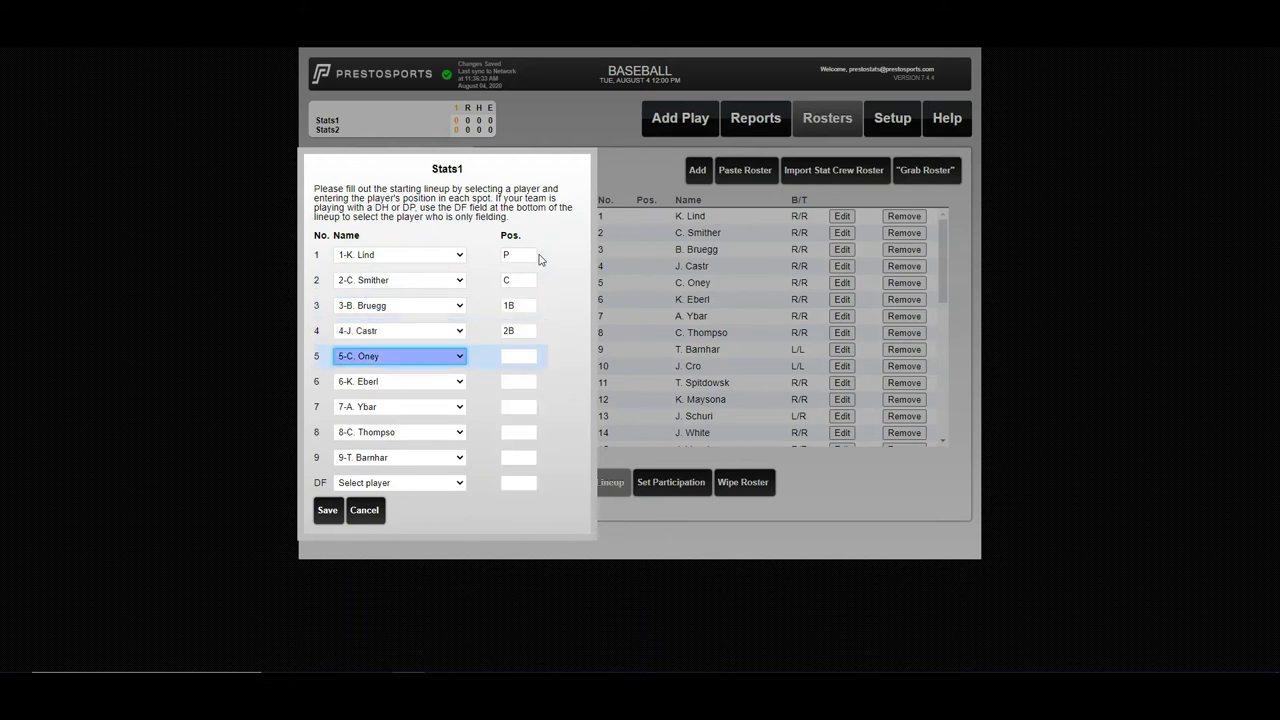
{"action": "key", "text": "Tab"}
{"action": "type", "text": "3B"}
{"action": "key", "text": "Tab"}
{"action": "key", "text": "Tab"}
{"action": "type", "text": "6"}
{"action": "key", "text": "Tab"}
{"action": "key", "text": "Tab"}
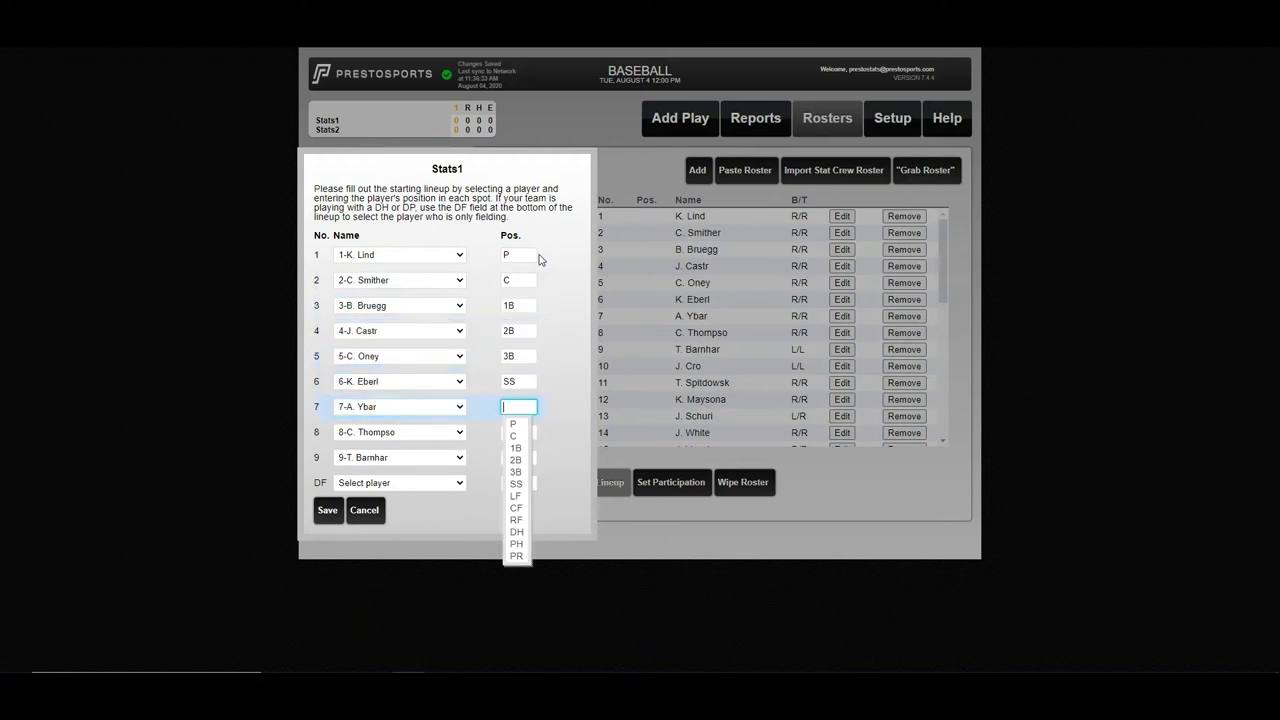
{"action": "type", "text": "7"}
{"action": "key", "text": "Tab"}
{"action": "key", "text": "Tab"}
{"action": "type", "text": "8"}
{"action": "key", "text": "Tab"}
{"action": "key", "text": "Tab"}
{"action": "type", "text": "9"}
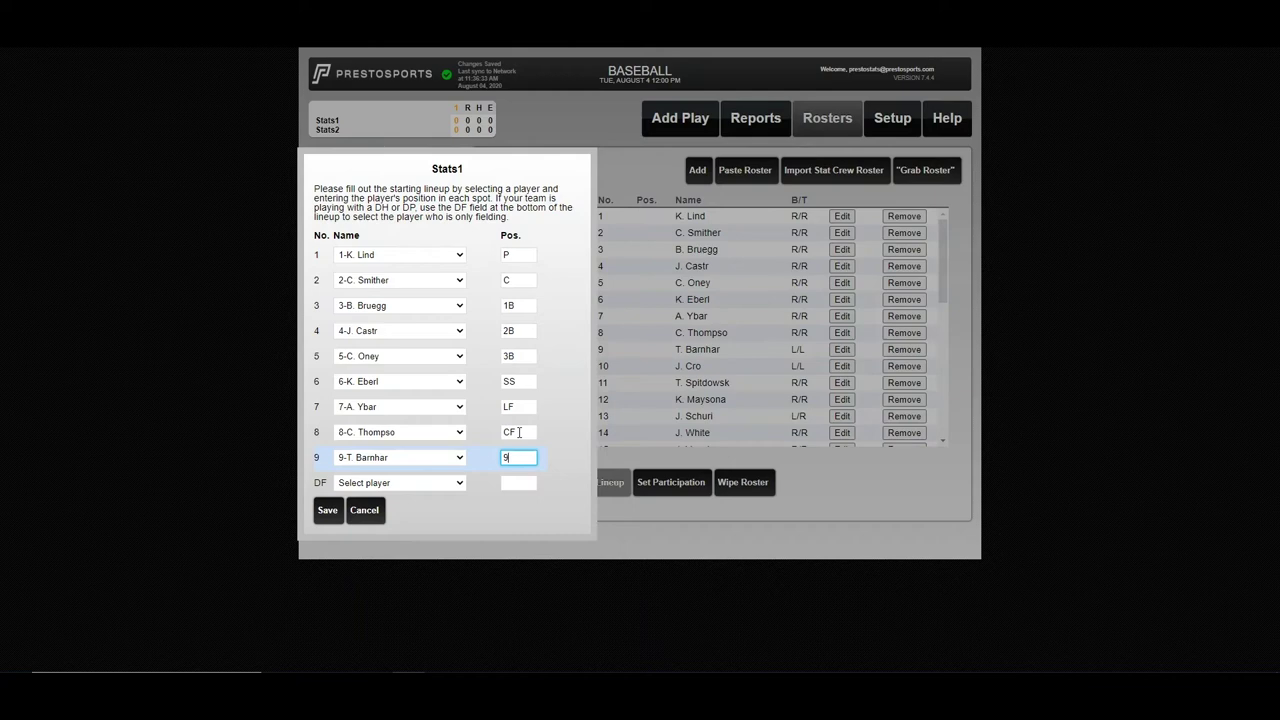
{"action": "key", "text": "Tab"}
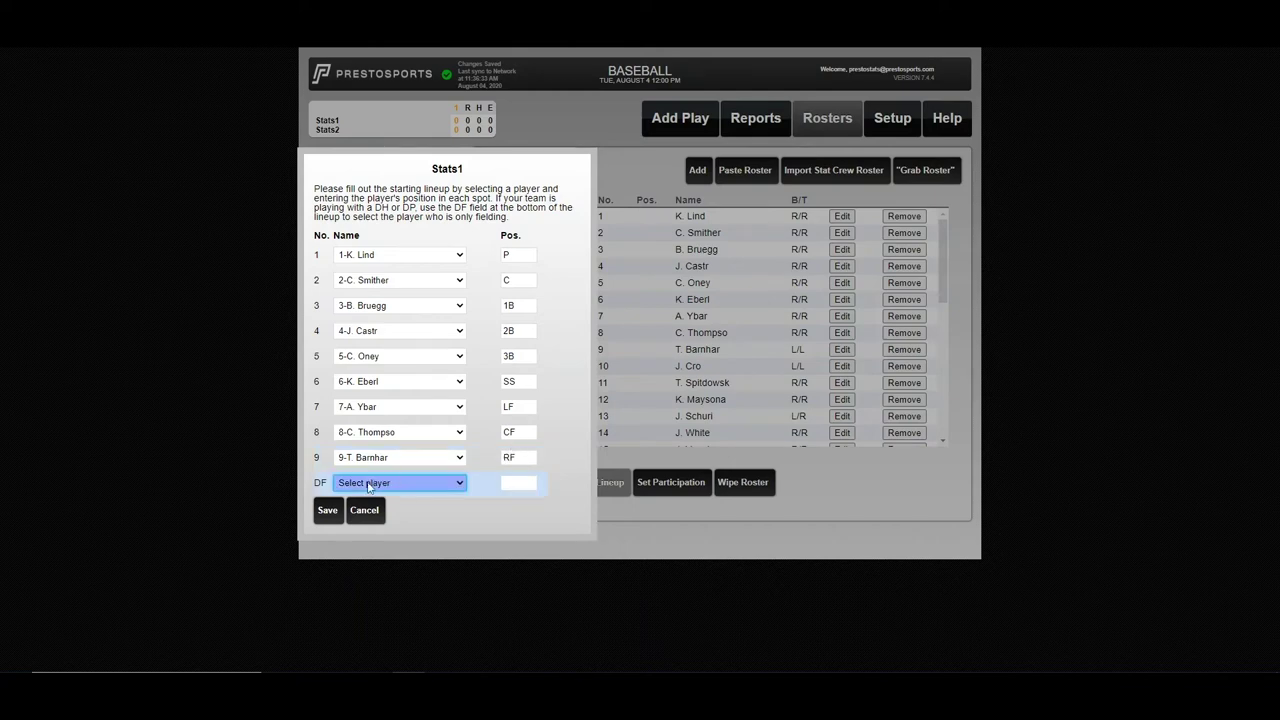
Make the leadoff batter DH, put player 10 in the DF slot as P, and save
{"action": "double_click", "coordinate": [513, 253]}
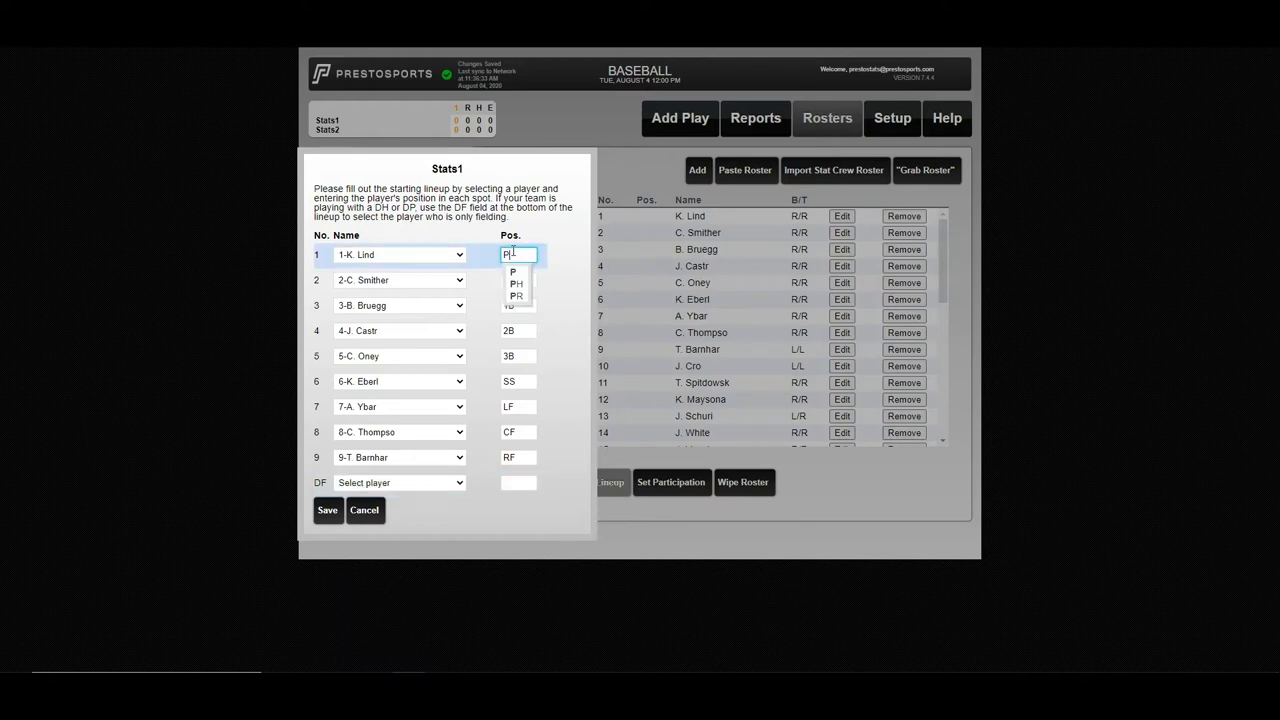
{"action": "type", "text": "DH"}
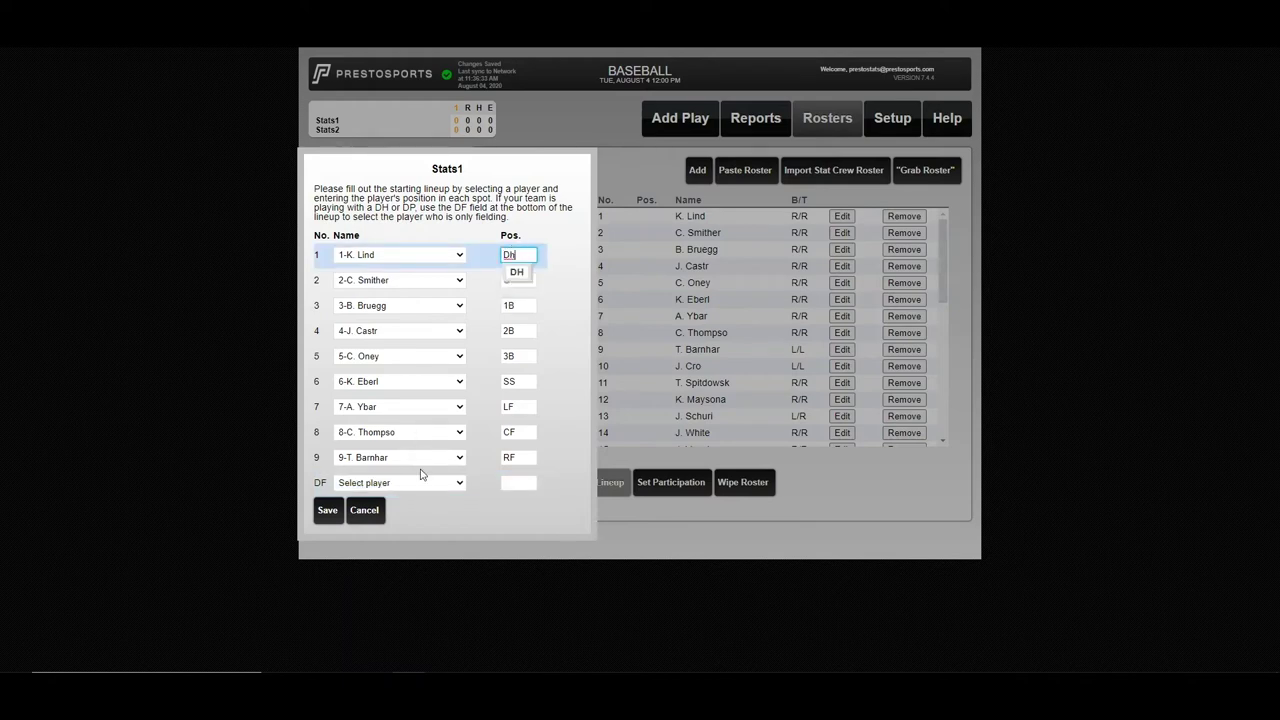
{"action": "left_click", "coordinate": [517, 274]}
{"action": "left_click", "coordinate": [415, 483]}
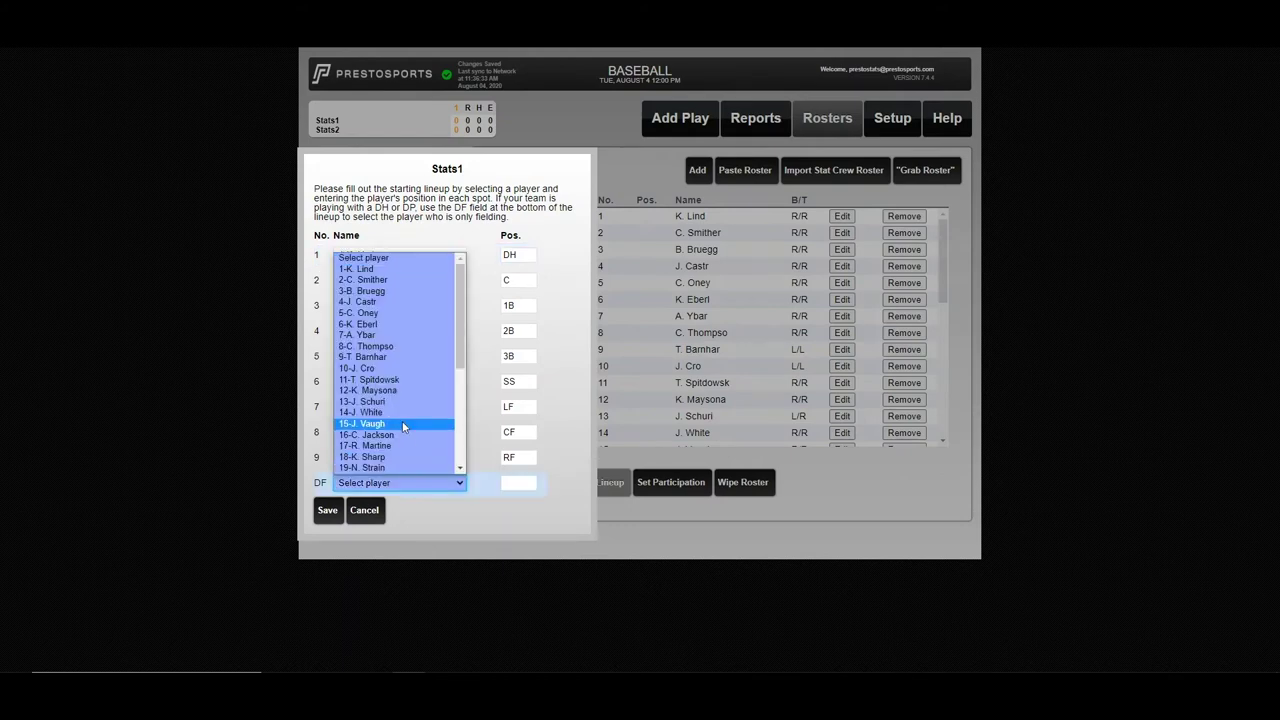
{"action": "left_click", "coordinate": [400, 366]}
{"action": "left_click", "coordinate": [518, 483]}
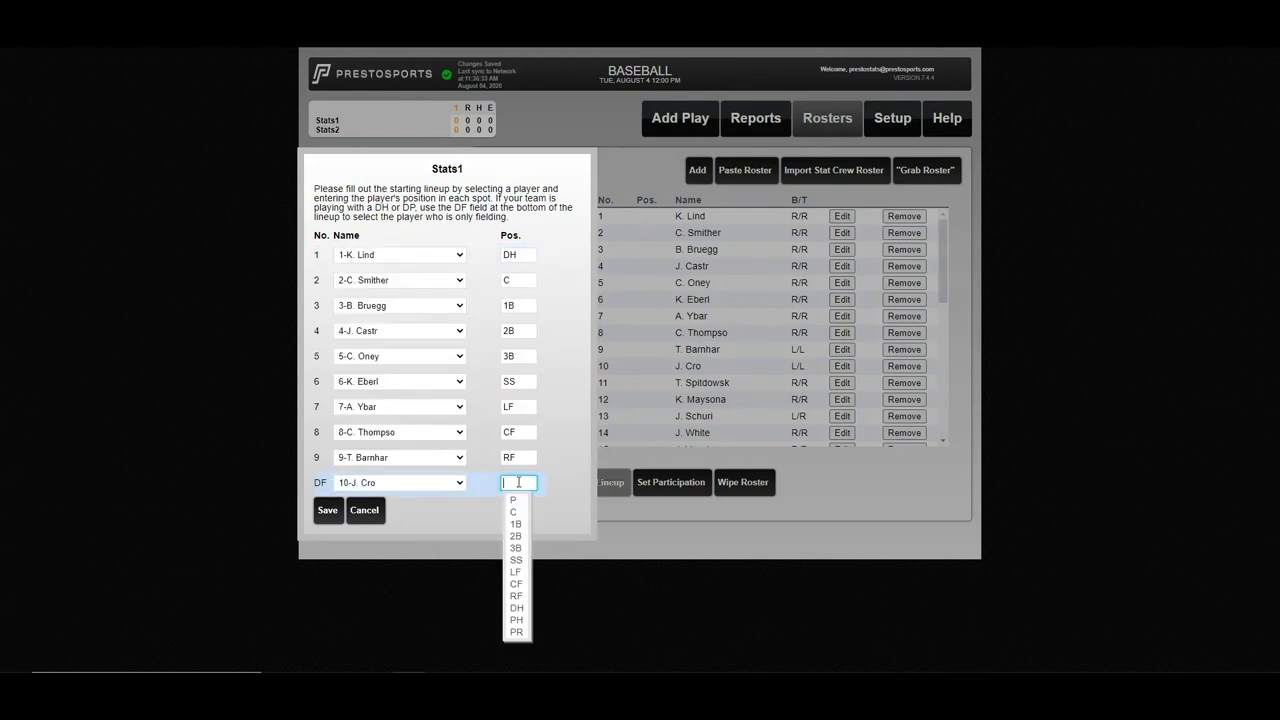
{"action": "type", "text": "P"}
{"action": "key", "text": "Return"}
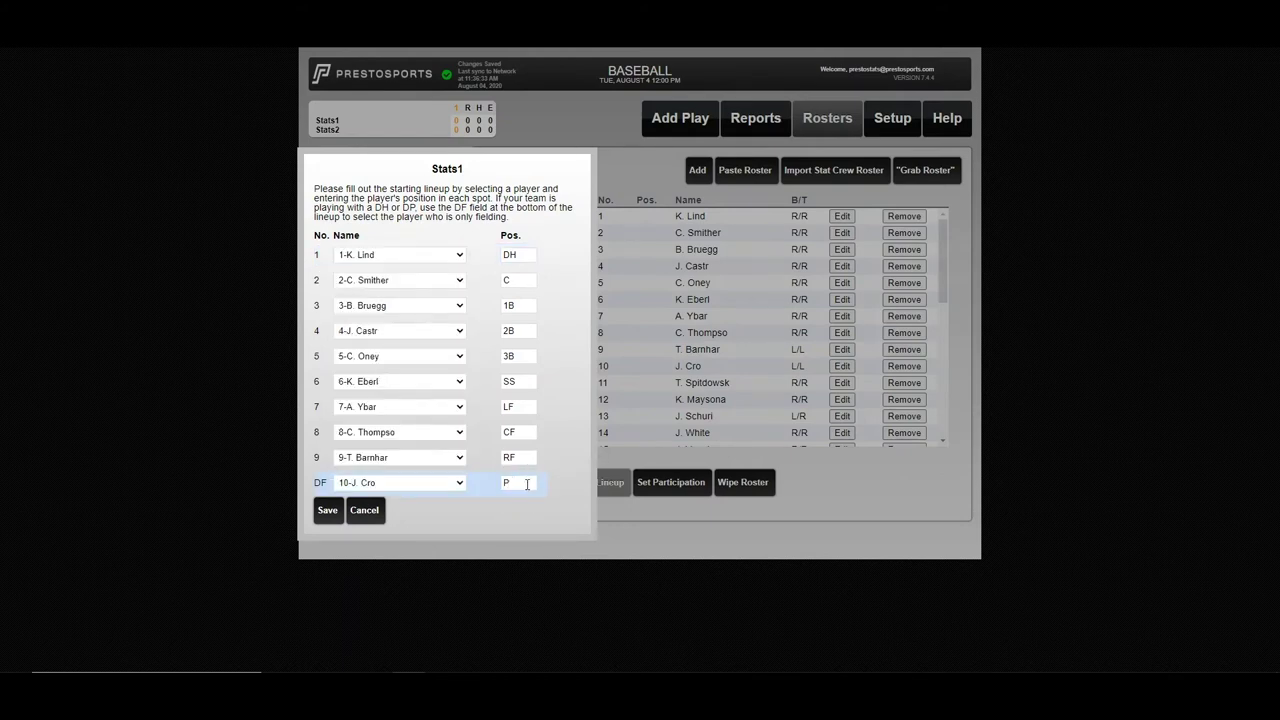
{"action": "left_click", "coordinate": [327, 511]}
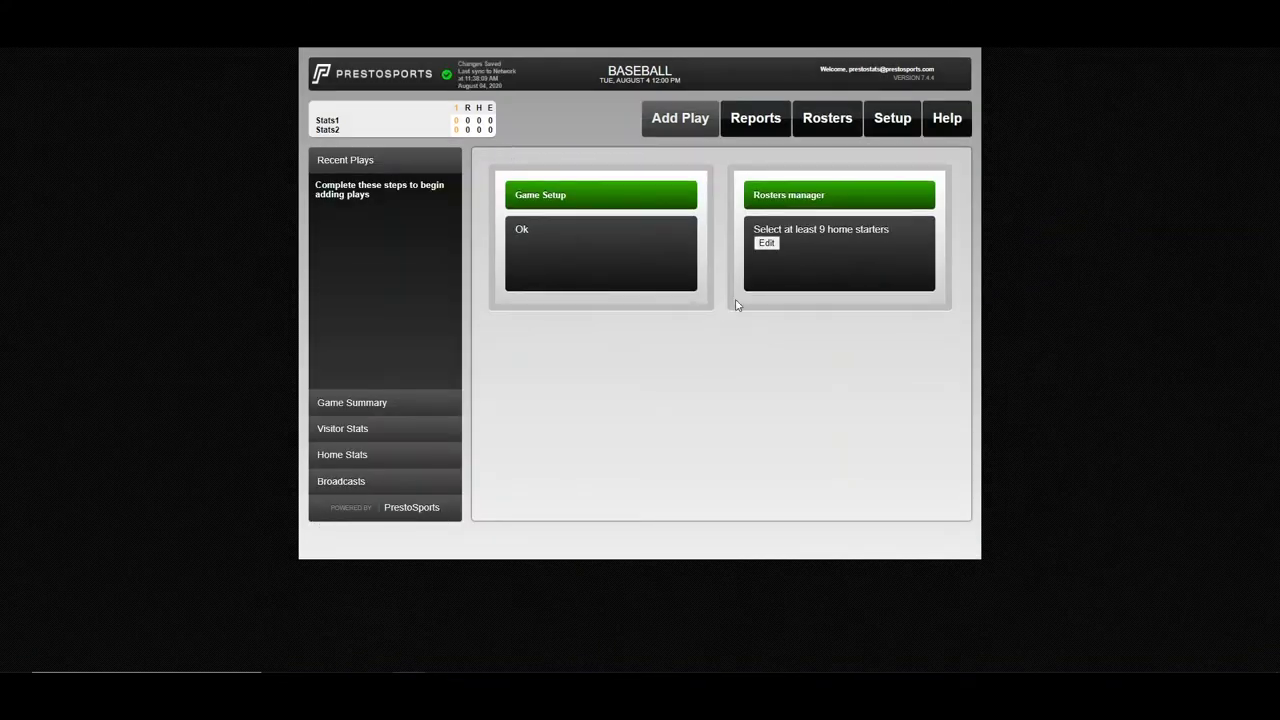
Fill Stats2 batting slots with players 2, 3, 6, 7, 9, 10, 11, 13, 15 and DF player 16
{"action": "left_click", "coordinate": [766, 244]}
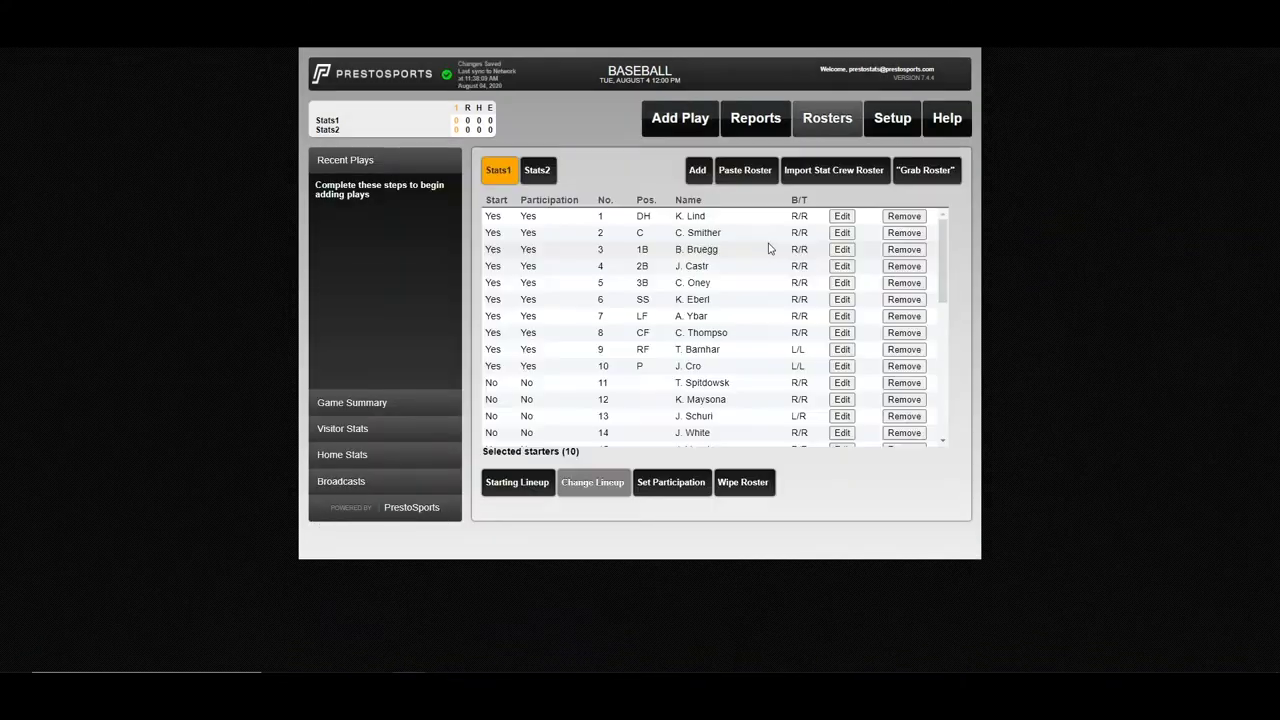
{"action": "left_click", "coordinate": [531, 177]}
{"action": "left_click", "coordinate": [517, 484]}
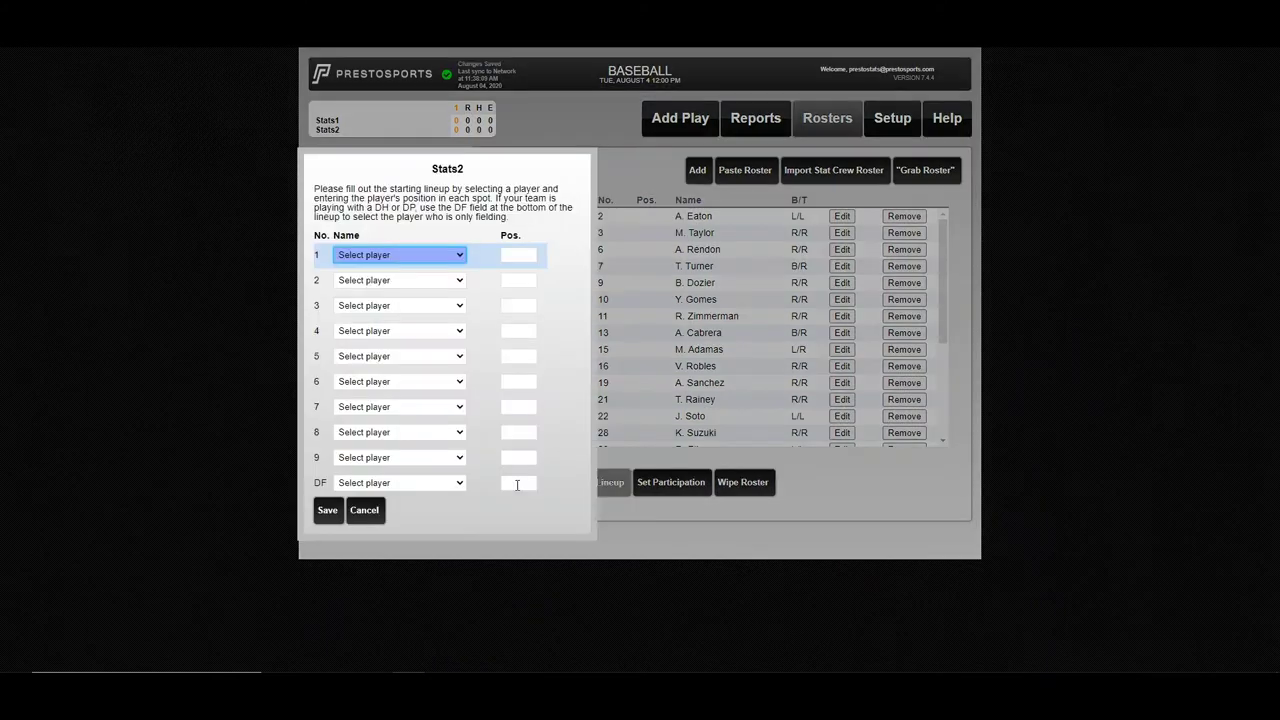
{"action": "left_click", "coordinate": [432, 256]}
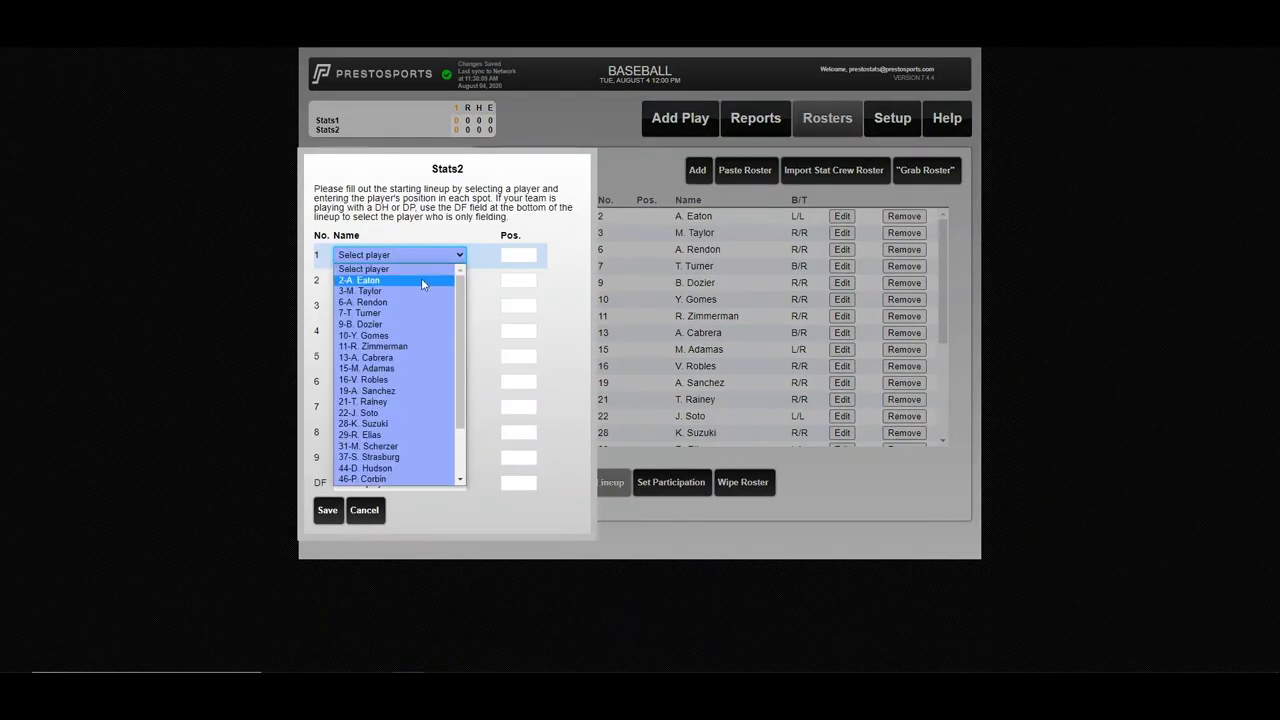
{"action": "left_click", "coordinate": [421, 278]}
{"action": "left_click", "coordinate": [421, 284]}
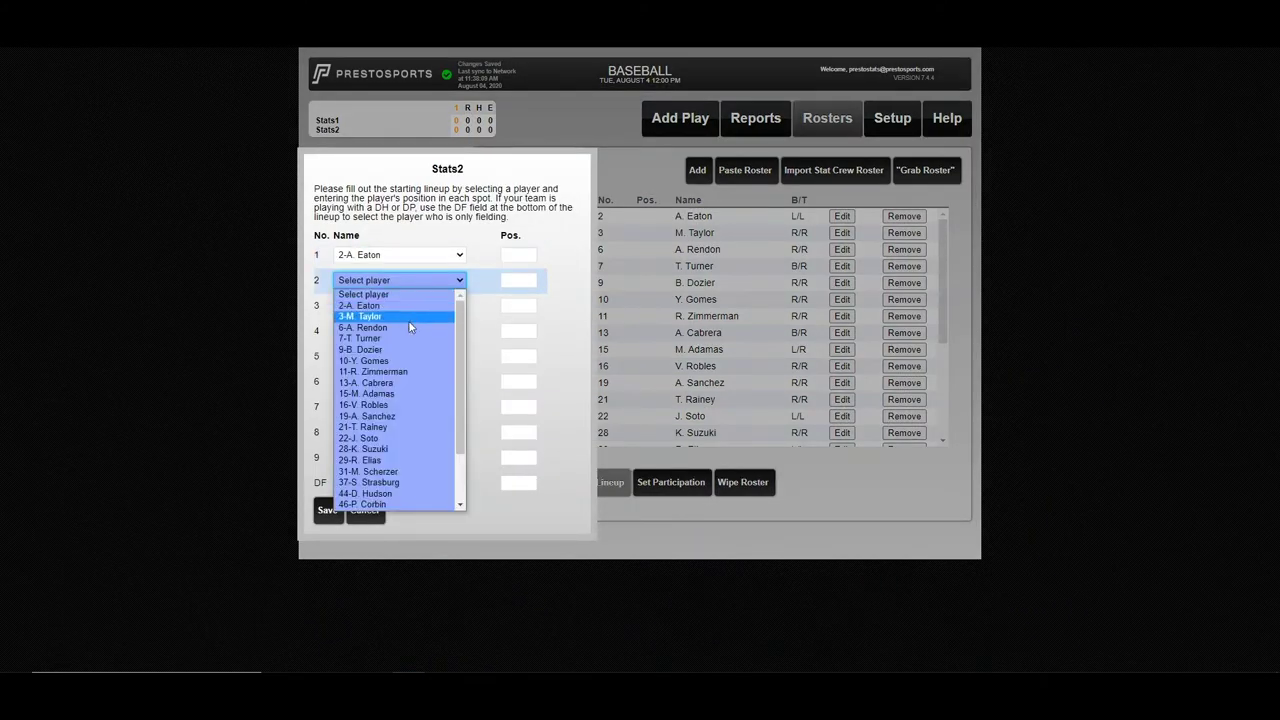
{"action": "left_click", "coordinate": [409, 313]}
{"action": "left_click", "coordinate": [408, 310]}
{"action": "left_click", "coordinate": [403, 353]}
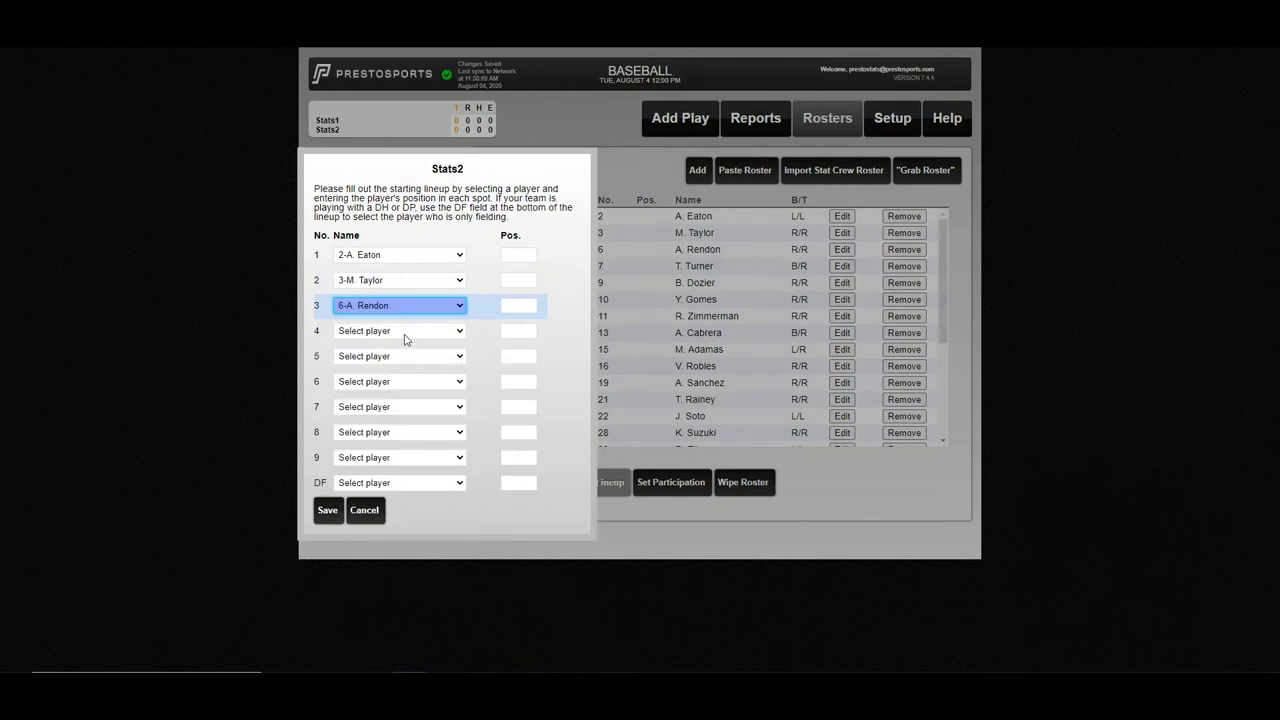
{"action": "left_click", "coordinate": [404, 333]}
{"action": "left_click", "coordinate": [393, 389]}
{"action": "left_click", "coordinate": [400, 358]}
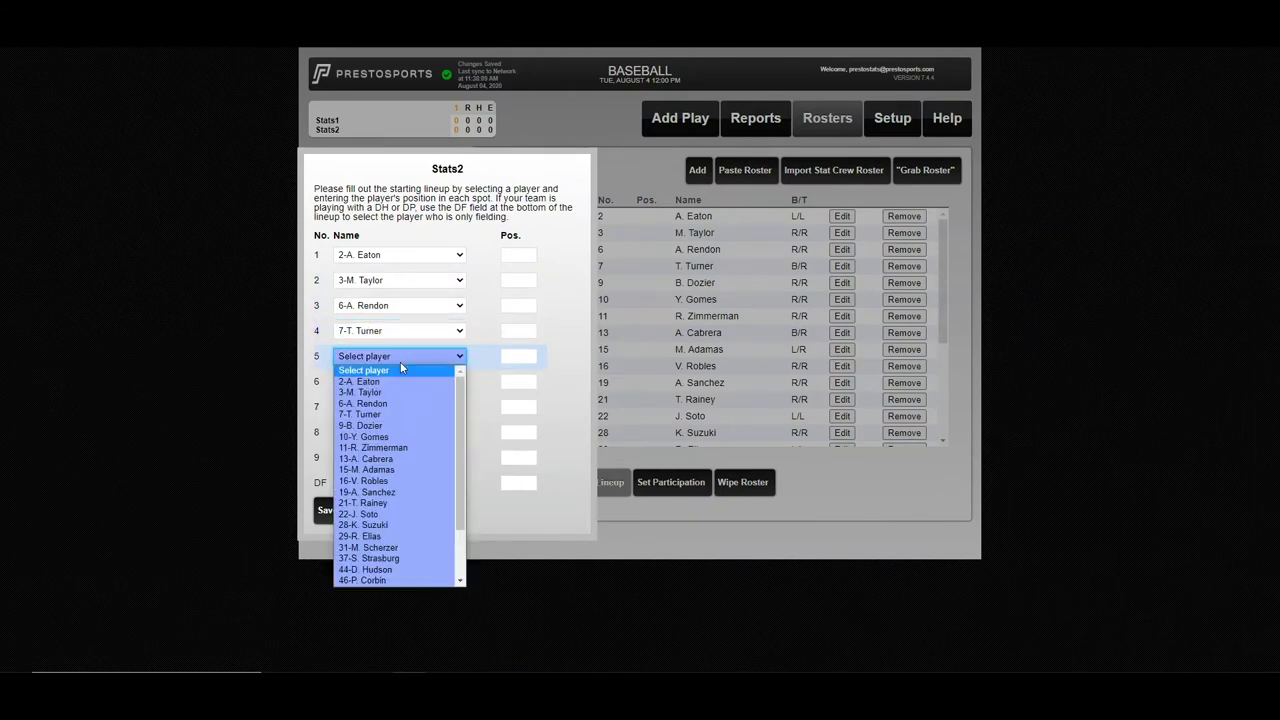
{"action": "left_click", "coordinate": [390, 425]}
{"action": "left_click", "coordinate": [398, 381]}
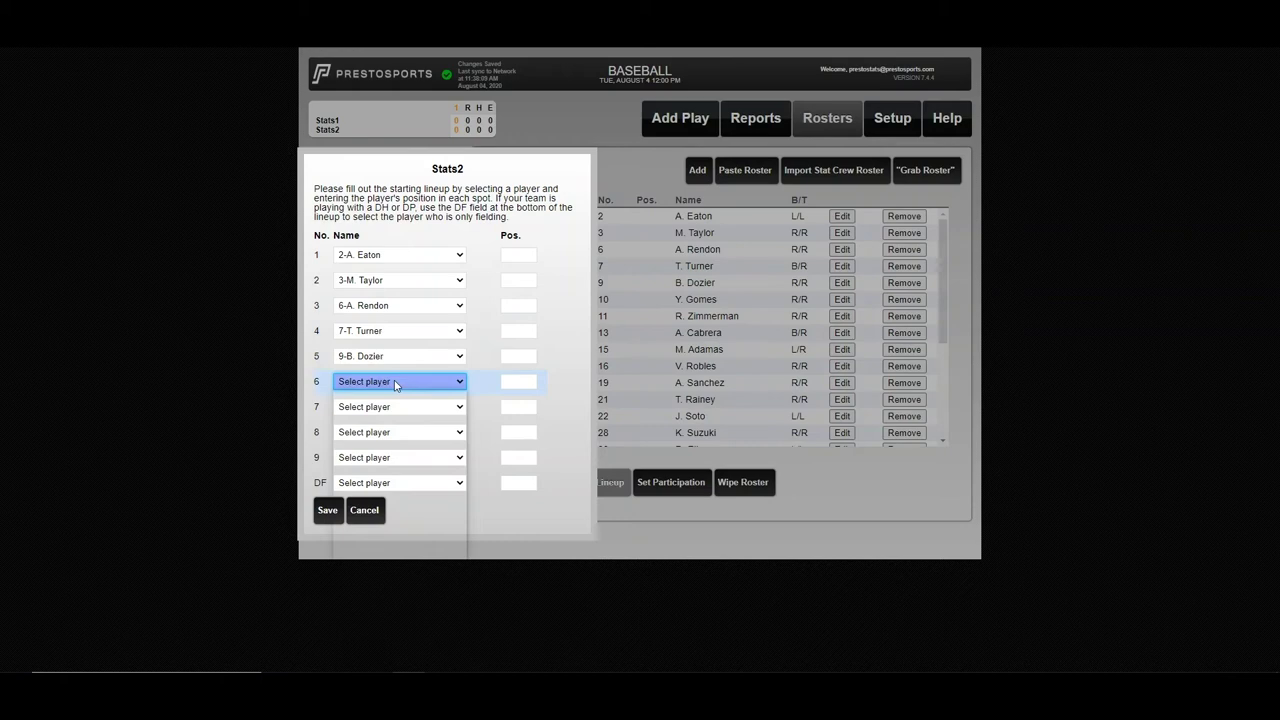
{"action": "left_click", "coordinate": [385, 463]}
{"action": "left_click", "coordinate": [410, 407]}
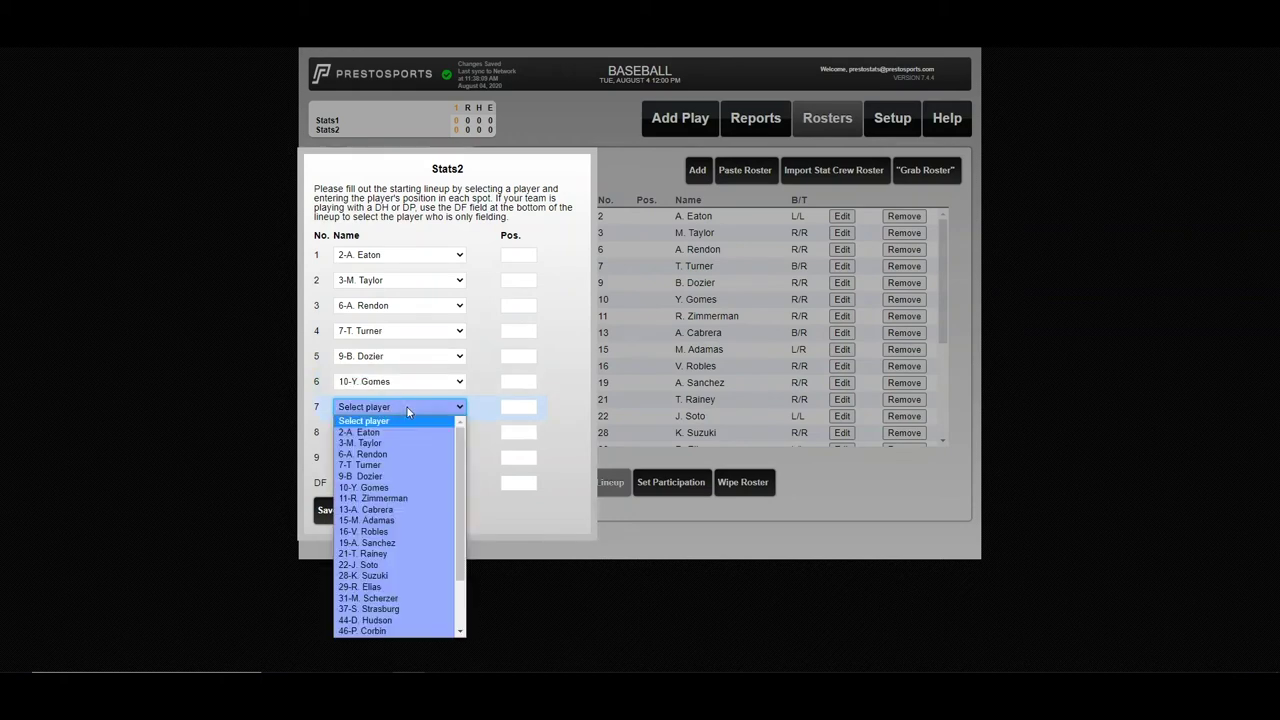
{"action": "left_click", "coordinate": [386, 498]}
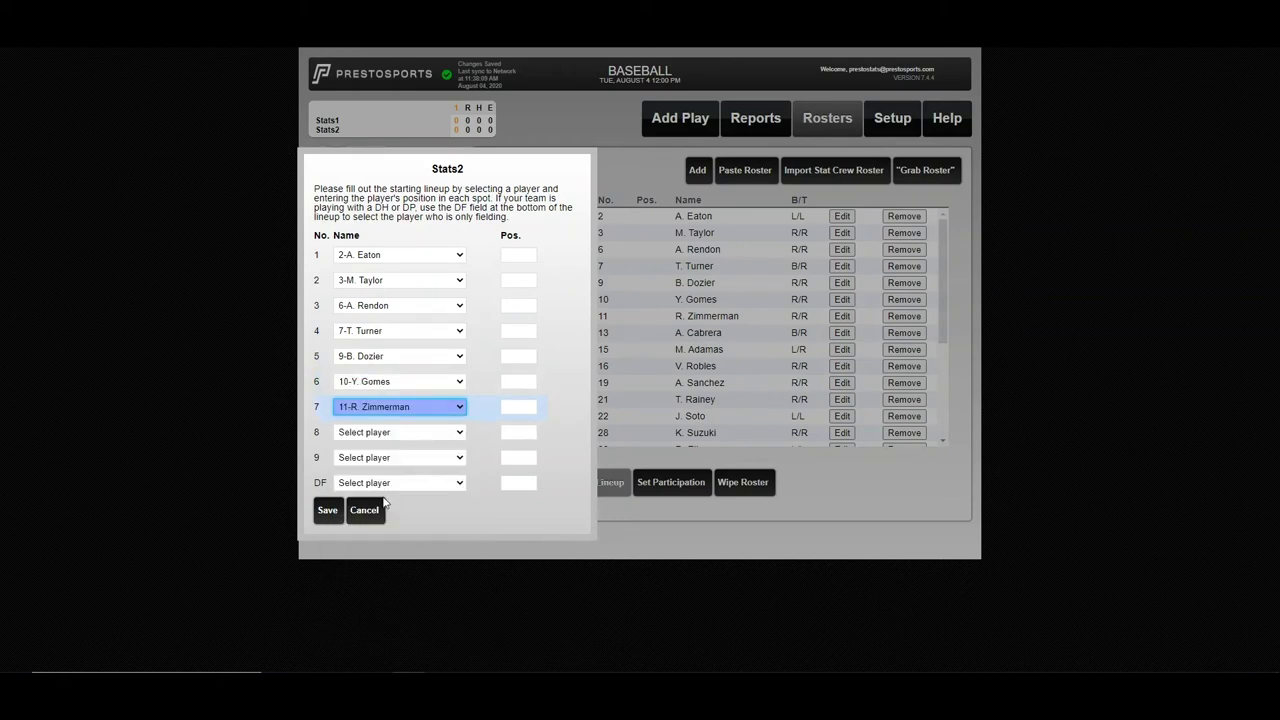
{"action": "left_click", "coordinate": [392, 434]}
{"action": "left_click", "coordinate": [395, 534]}
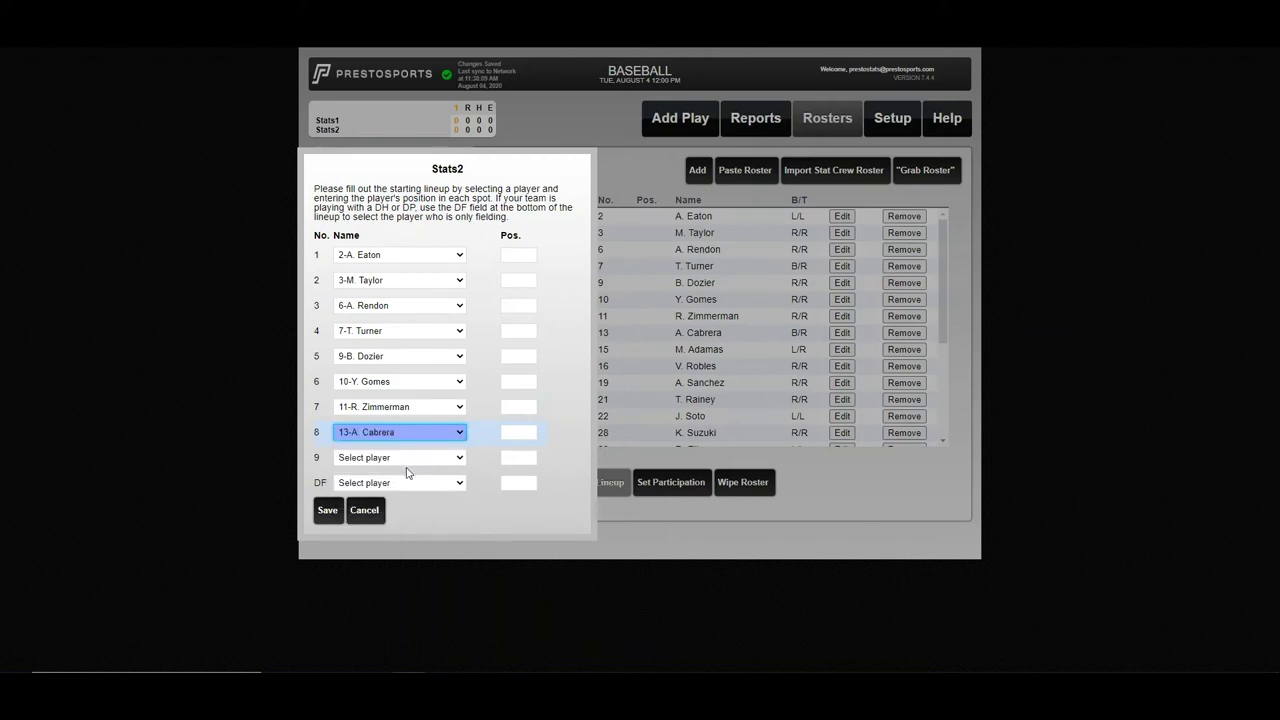
{"action": "left_click", "coordinate": [407, 467]}
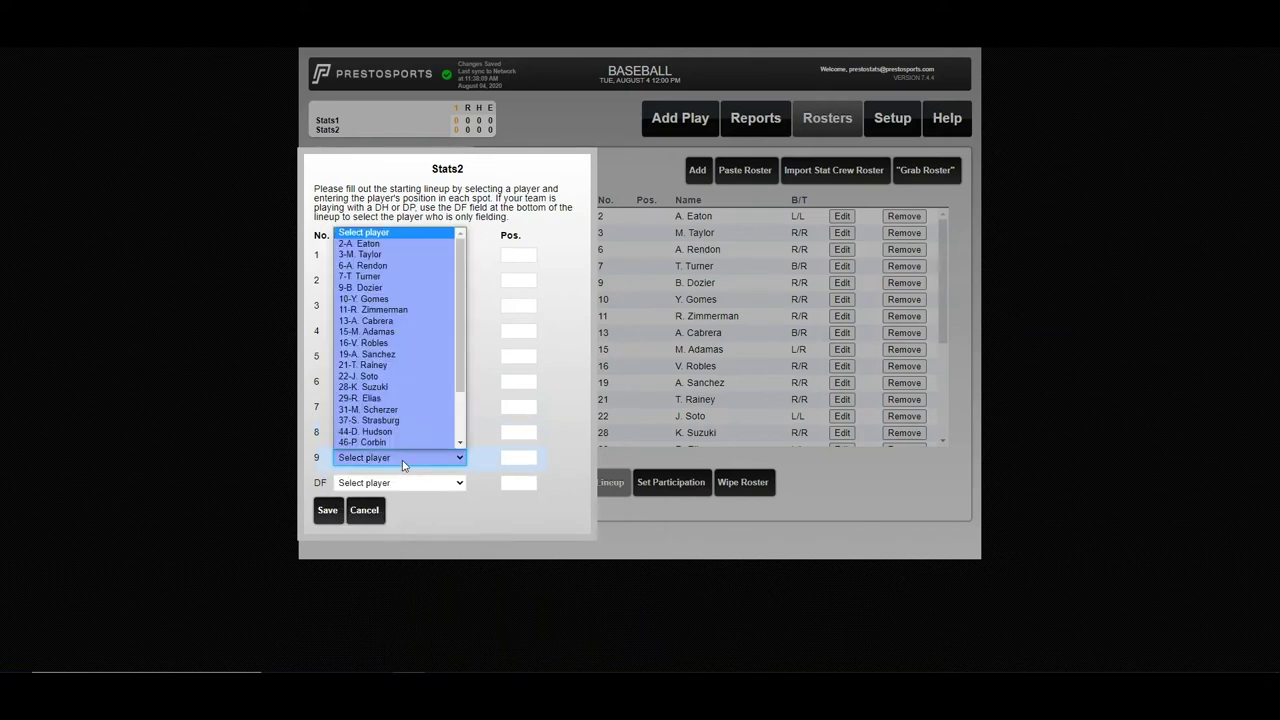
{"action": "left_click", "coordinate": [386, 321]}
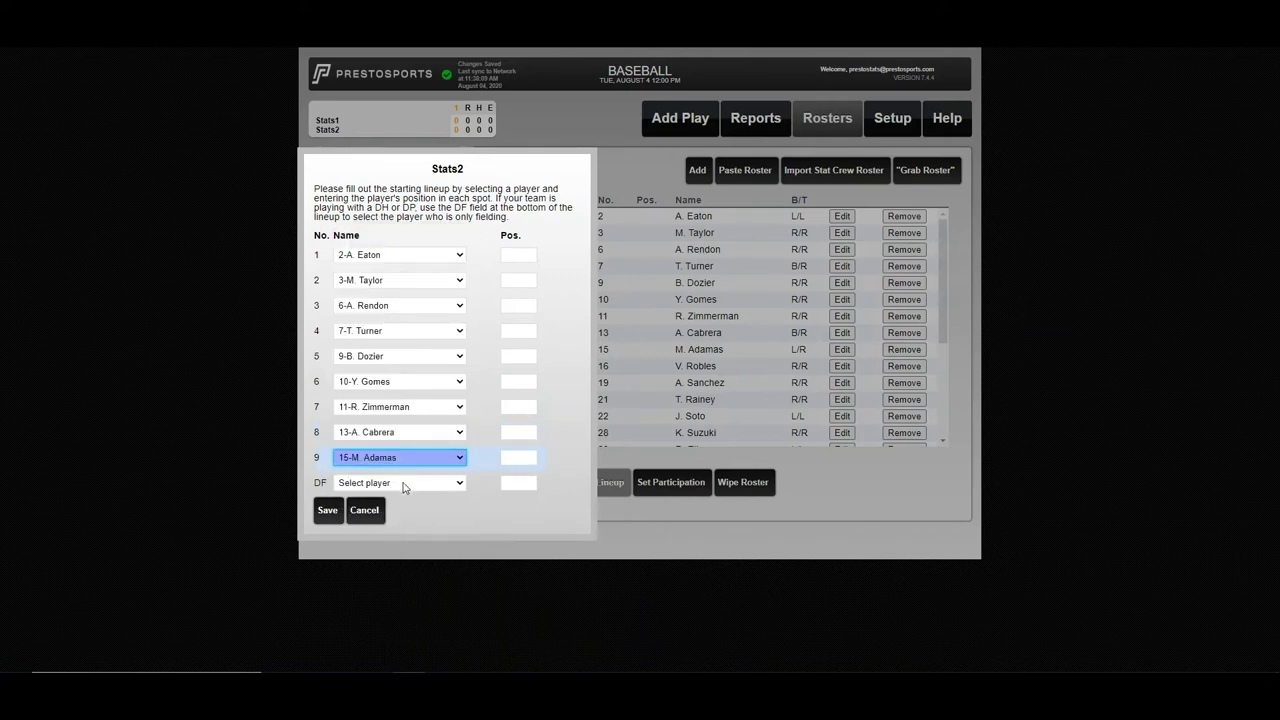
{"action": "left_click", "coordinate": [403, 483]}
{"action": "left_click", "coordinate": [380, 368]}
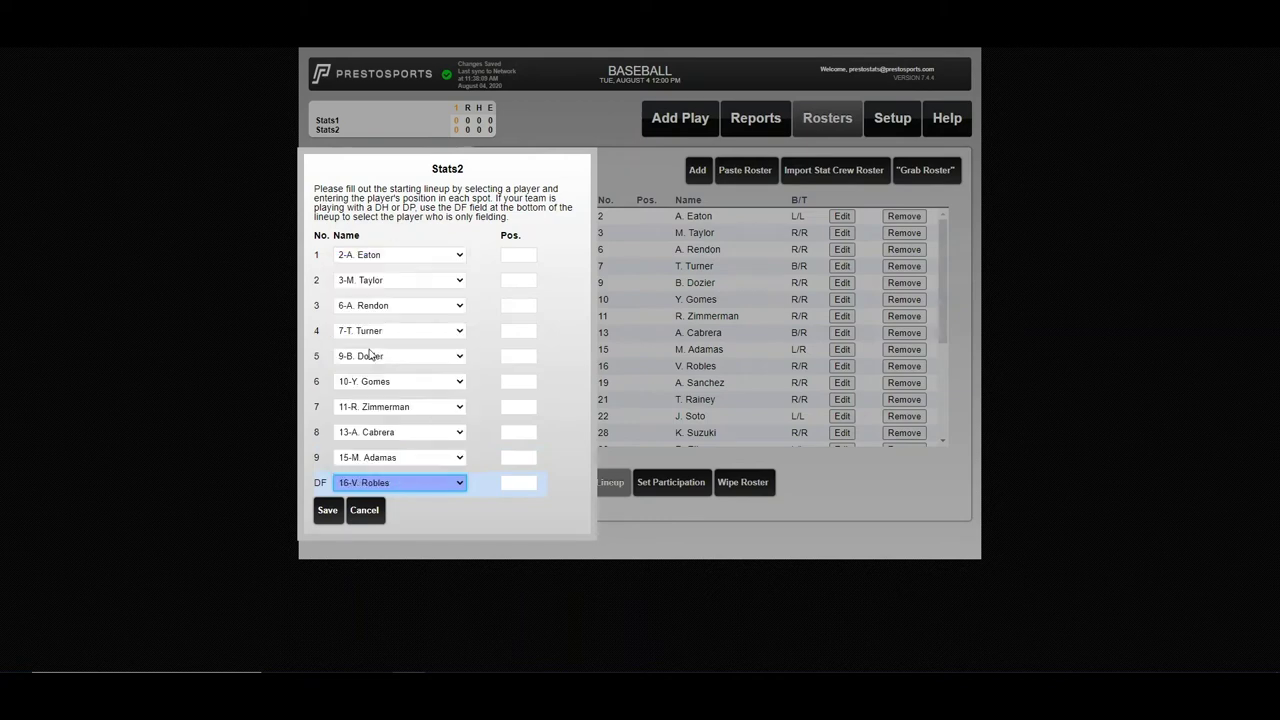
Assign positions C, 1B, 2B, 3B, SS, LF, CF, RF, DH and P (DF), then save the lineup
{"action": "left_click", "coordinate": [533, 254]}
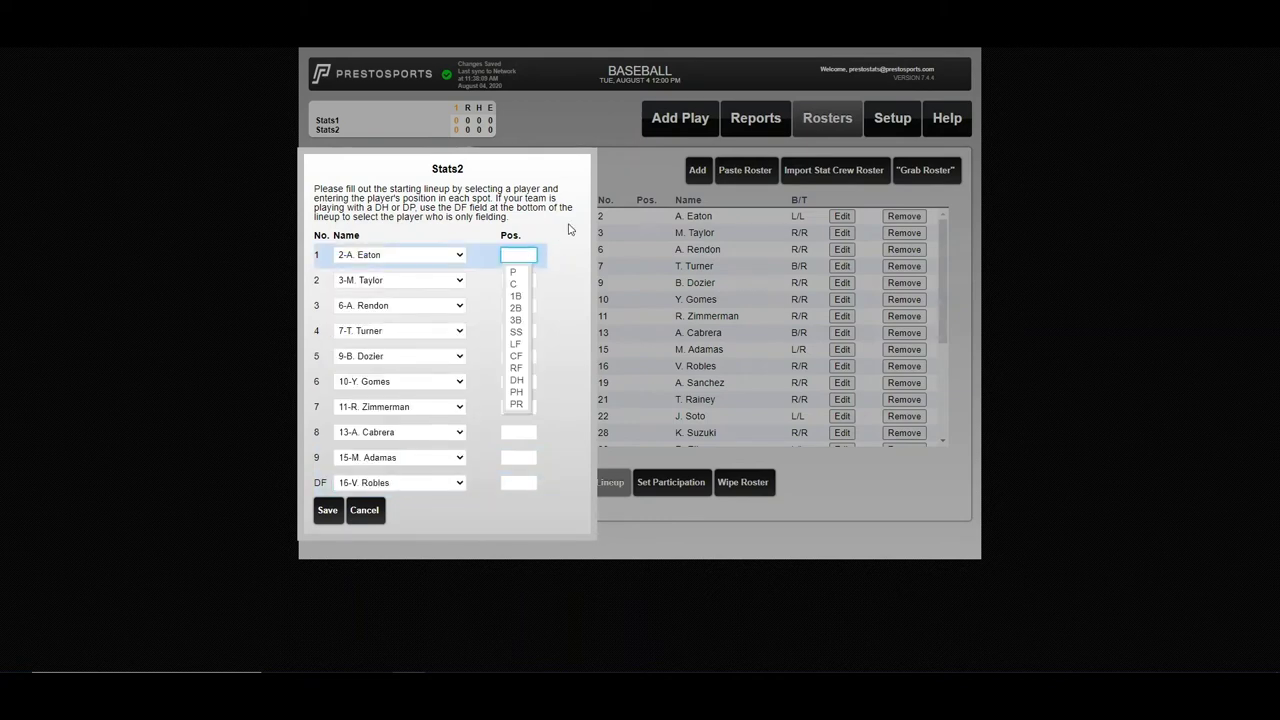
{"action": "type", "text": "C"}
{"action": "key", "text": "Tab"}
{"action": "type", "text": "31"}
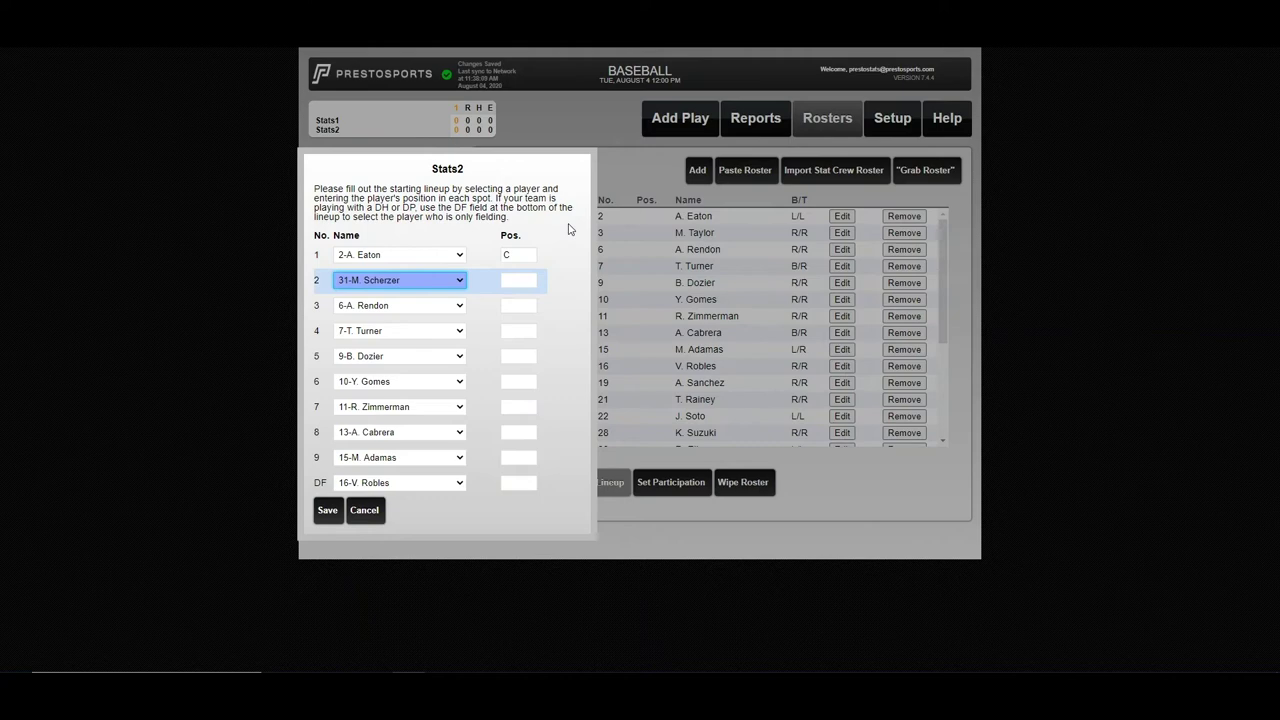
{"action": "key", "text": "Tab"}
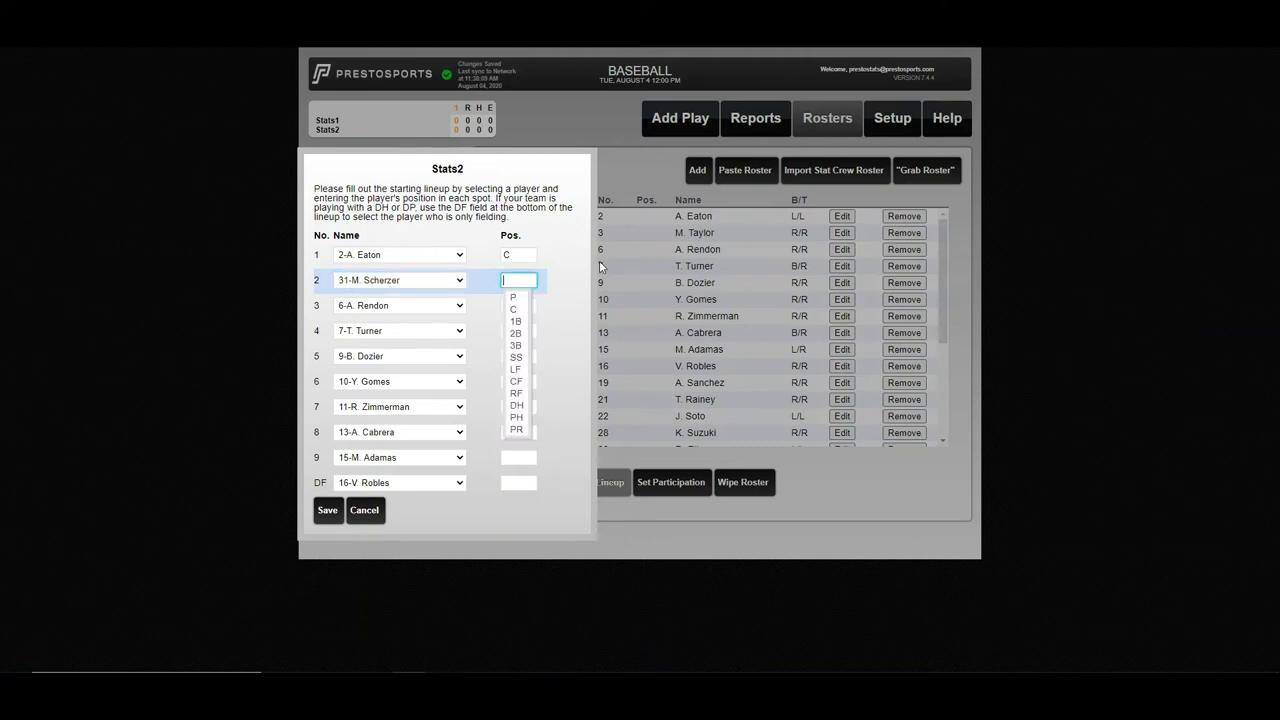
{"action": "type", "text": "3"}
{"action": "key", "text": "BackSpace"}
{"action": "type", "text": "1B"}
{"action": "key", "text": "Tab"}
{"action": "key", "text": "Tab"}
{"action": "type", "text": "2B"}
{"action": "key", "text": "Tab"}
{"action": "key", "text": "Tab"}
{"action": "type", "text": "3B"}
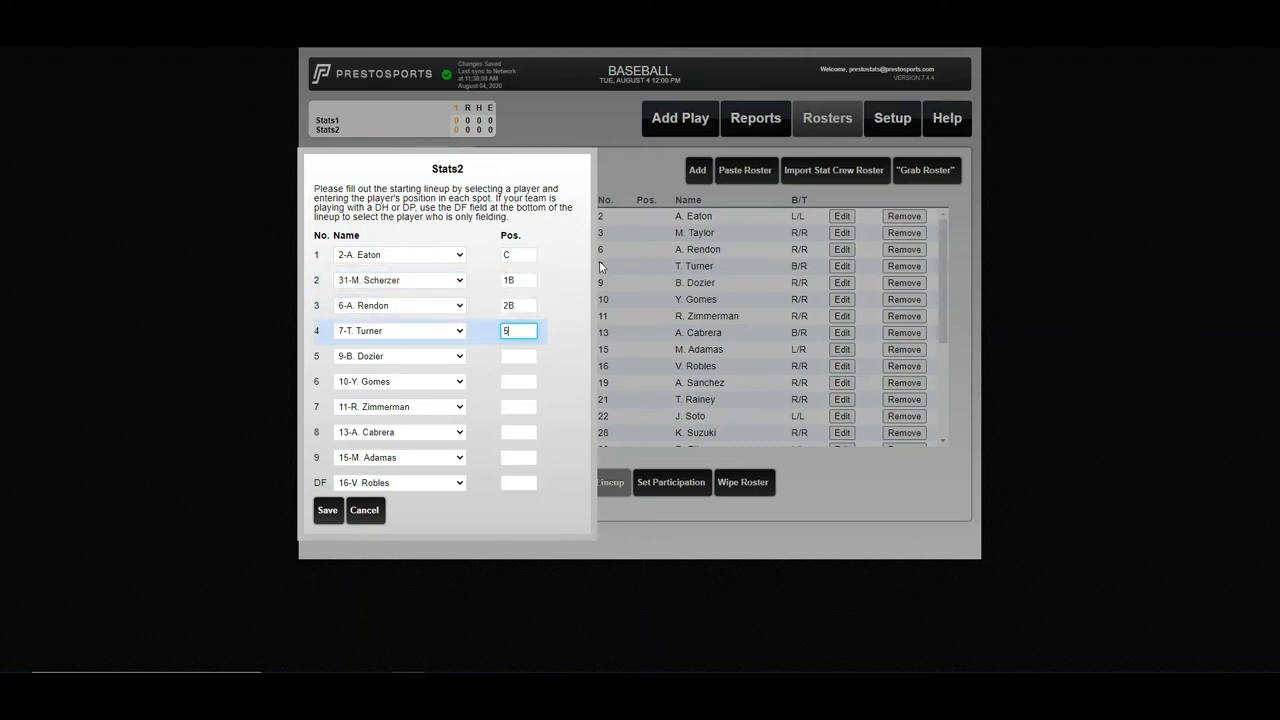
{"action": "key", "text": "Tab"}
{"action": "key", "text": "Tab"}
{"action": "type", "text": "SS"}
{"action": "key", "text": "Tab"}
{"action": "key", "text": "Tab"}
{"action": "type", "text": "LF"}
{"action": "key", "text": "Tab"}
{"action": "key", "text": "Tab"}
{"action": "type", "text": "CF"}
{"action": "key", "text": "Tab"}
{"action": "key", "text": "Tab"}
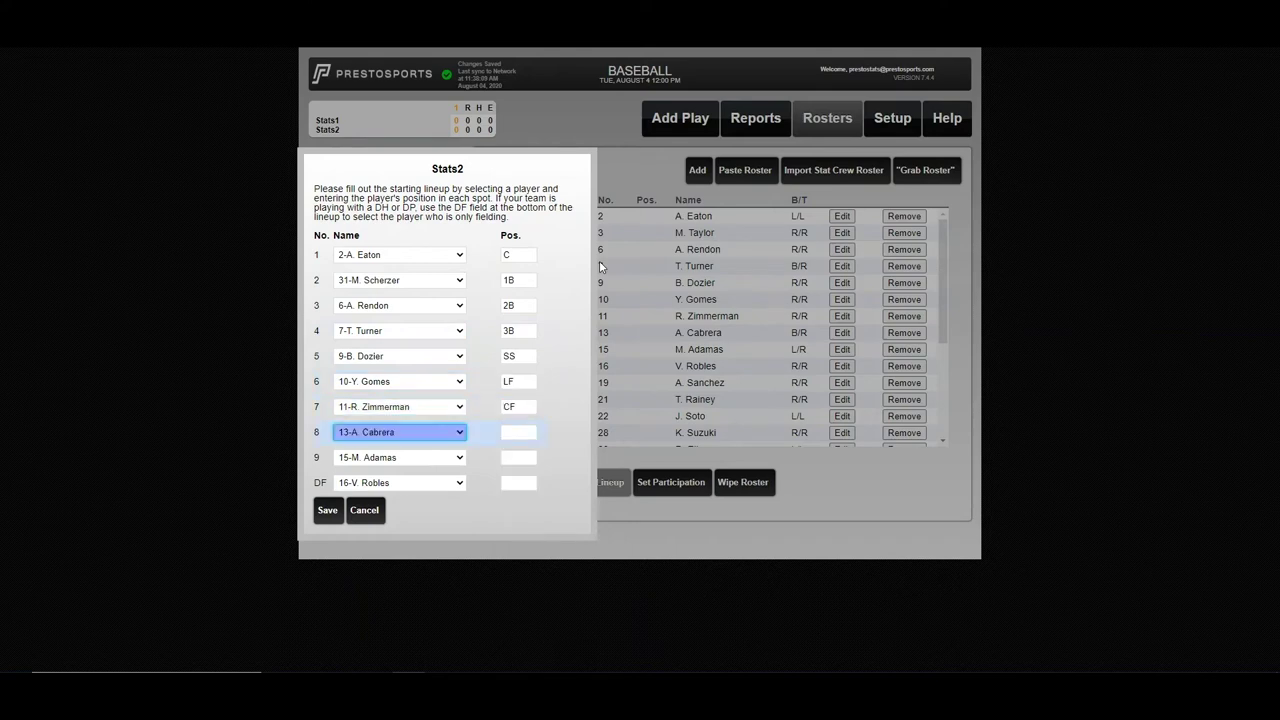
{"action": "type", "text": "RF"}
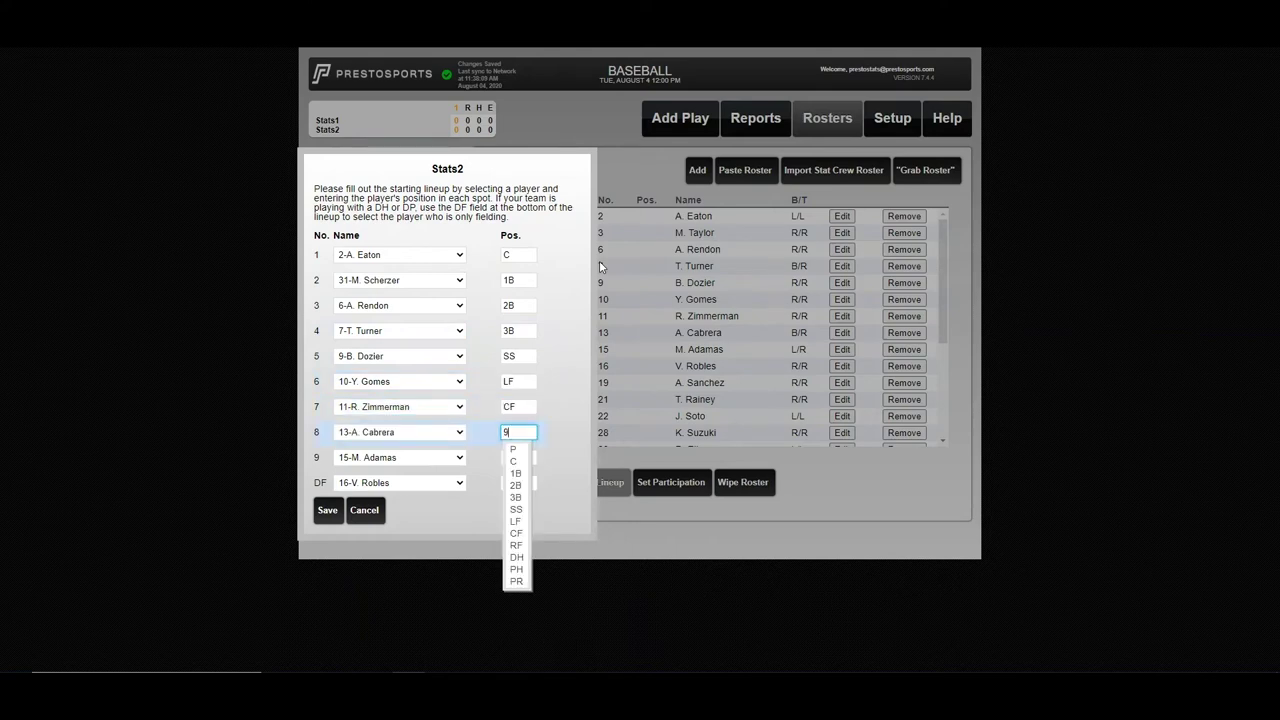
{"action": "key", "text": "Tab"}
{"action": "key", "text": "Tab"}
{"action": "type", "text": "DH"}
{"action": "key", "text": "Tab"}
{"action": "key", "text": "Tab"}
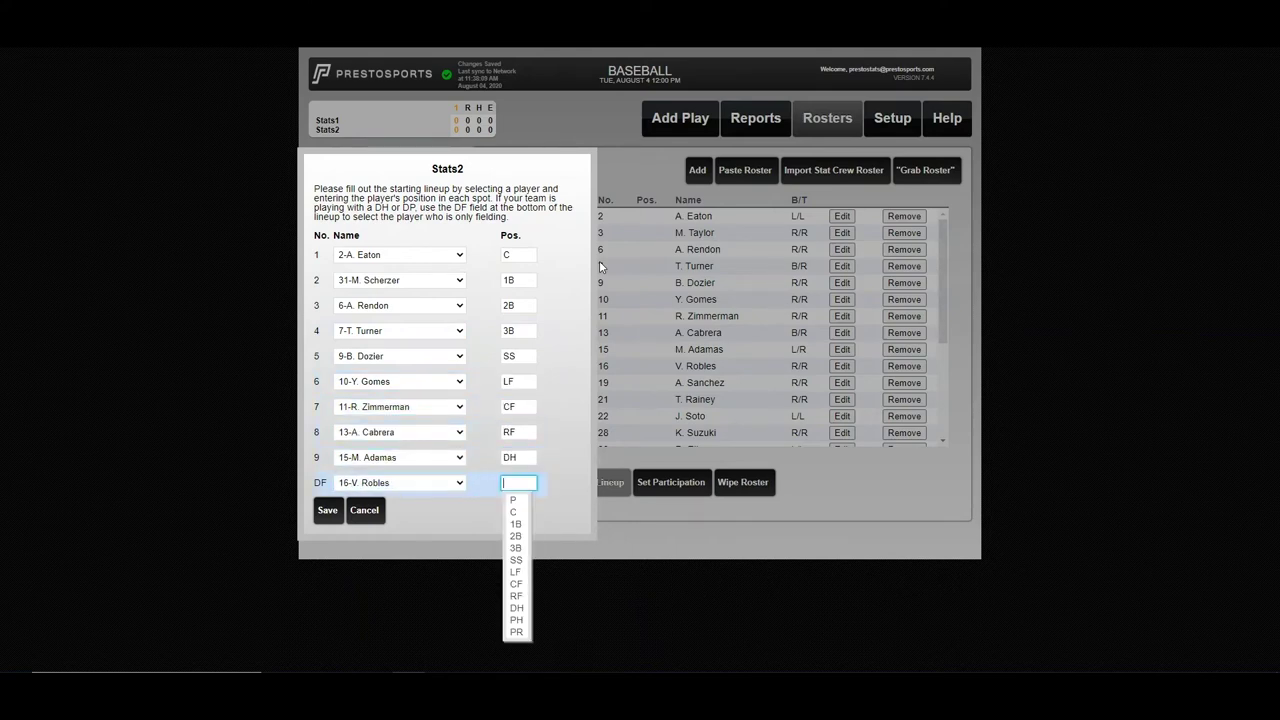
{"action": "type", "text": "P"}
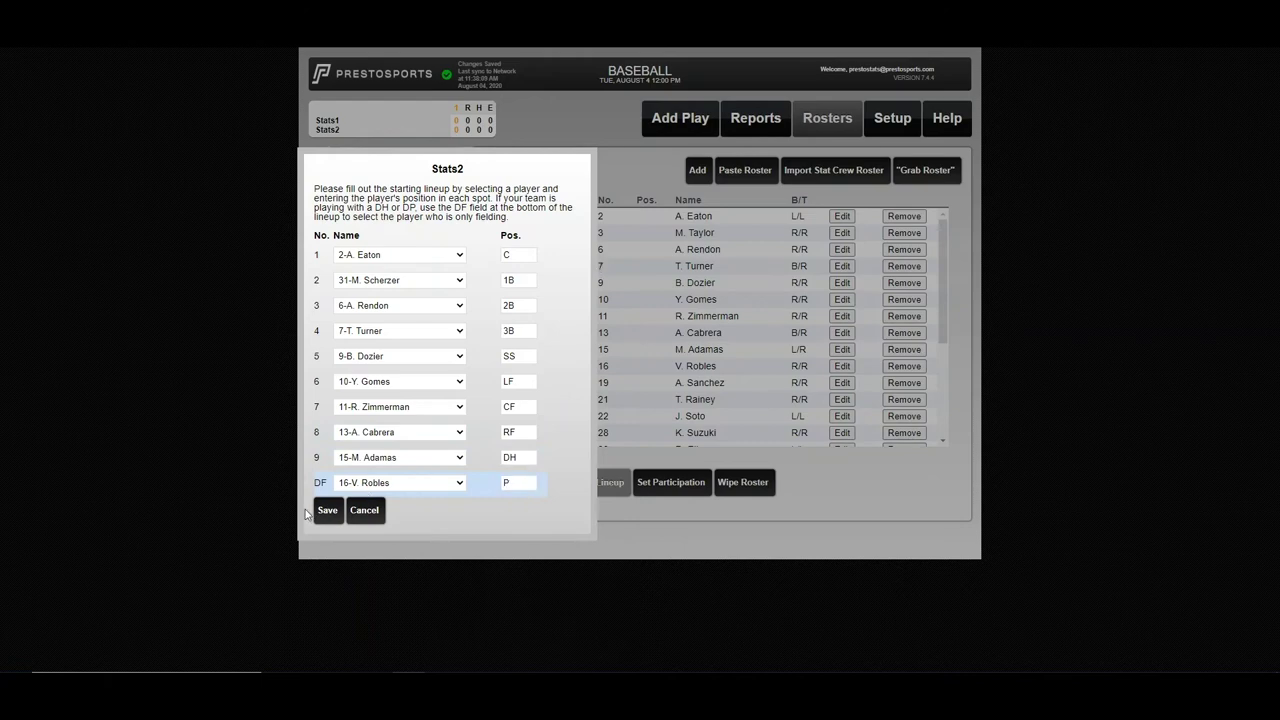
{"action": "left_click", "coordinate": [327, 511]}
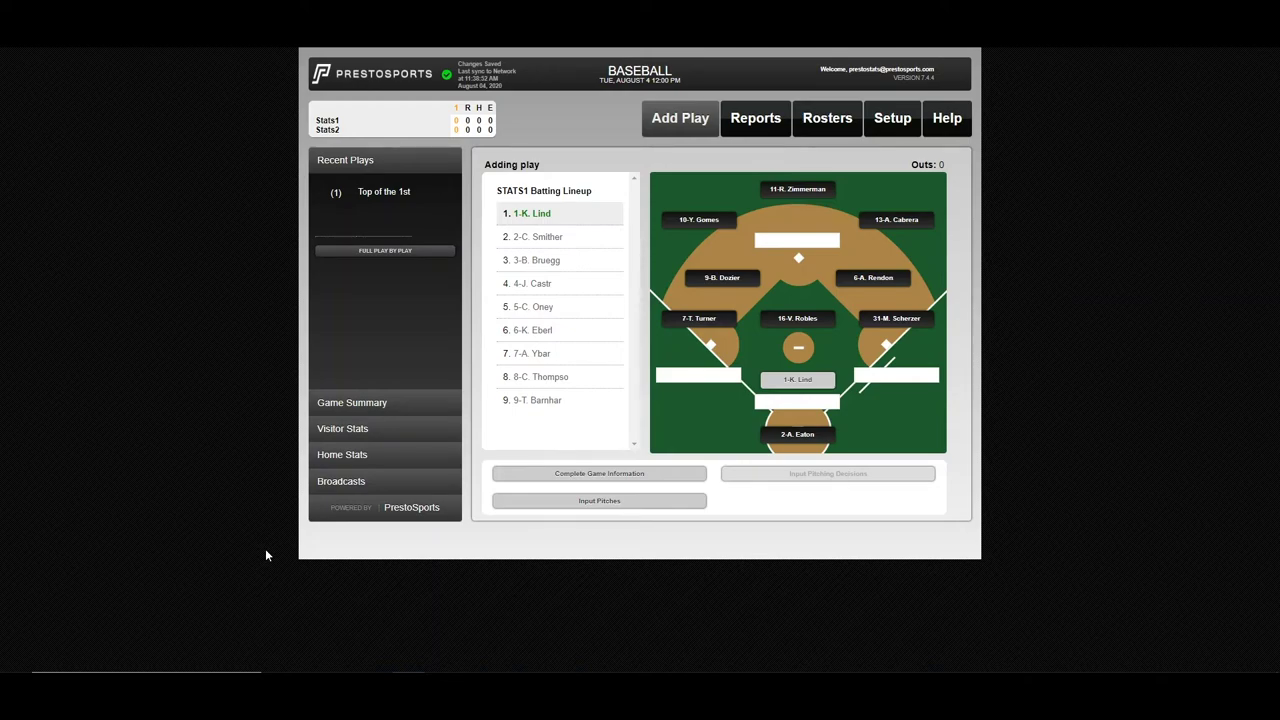
{"action": "left_click", "coordinate": [831, 402]}
{"action": "key", "text": "Return"}
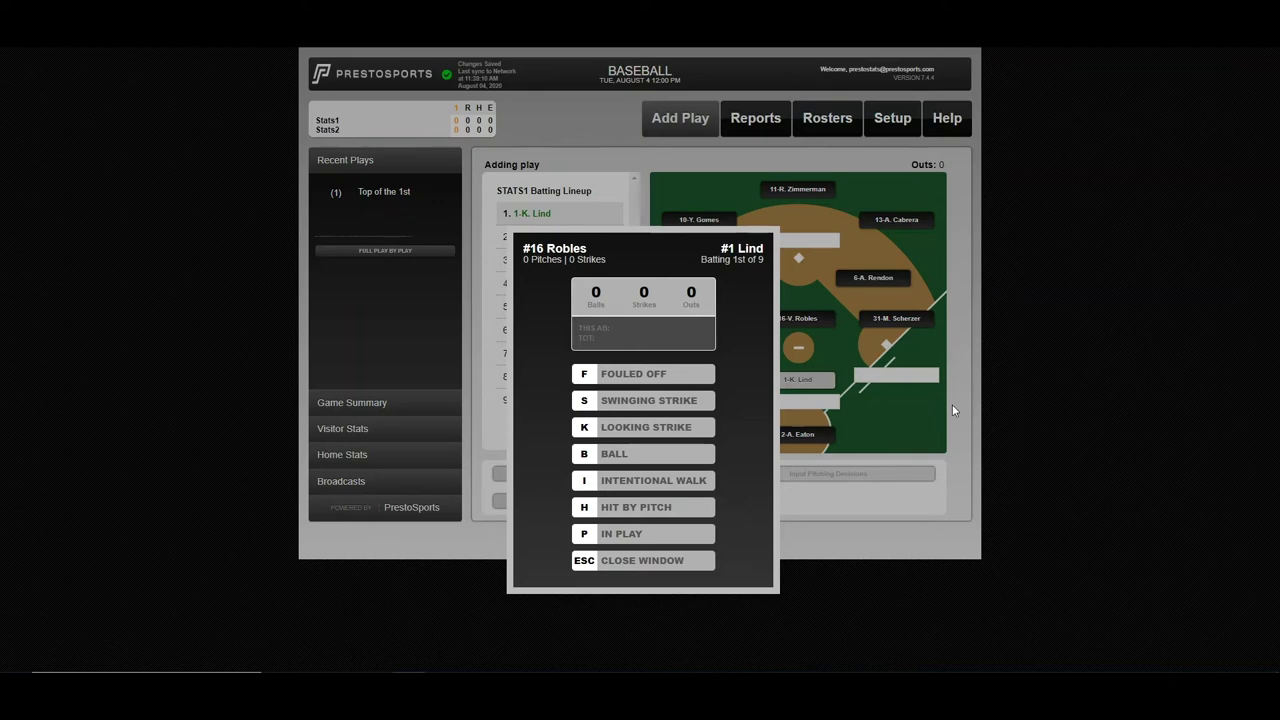
{"action": "key", "text": "b"}
{"action": "key", "text": "f"}
{"action": "key", "text": "Escape"}
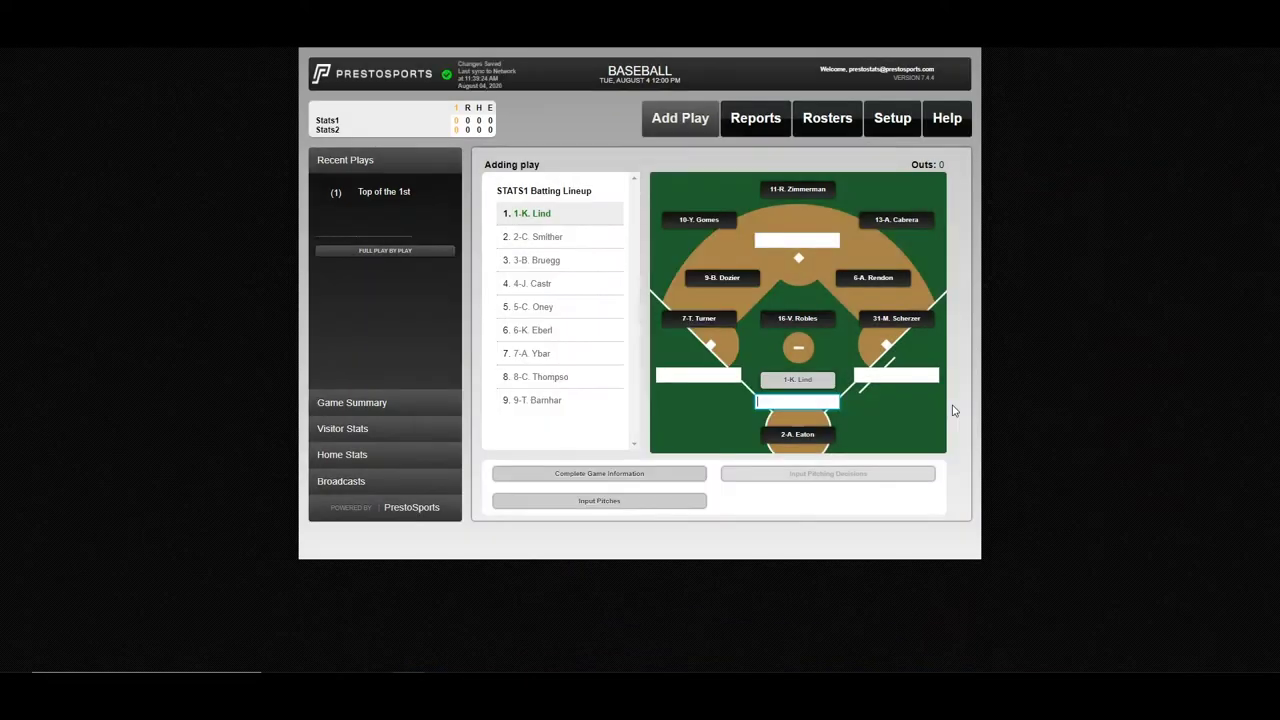
{"action": "type", "text": "1b 7"}
{"action": "key", "text": "Return"}
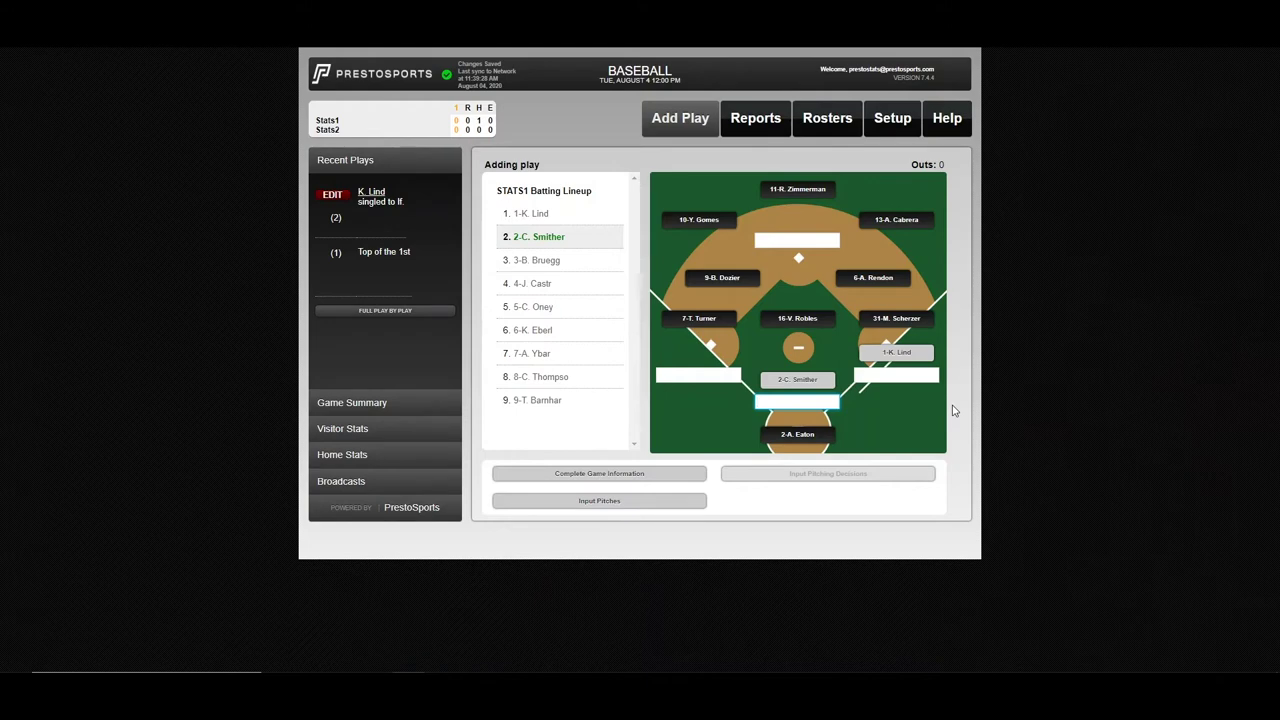
Record C. Smither's '643 DP' double play retiring Lind
{"action": "type", "text": "643 DP"}
{"action": "key", "text": "Return"}
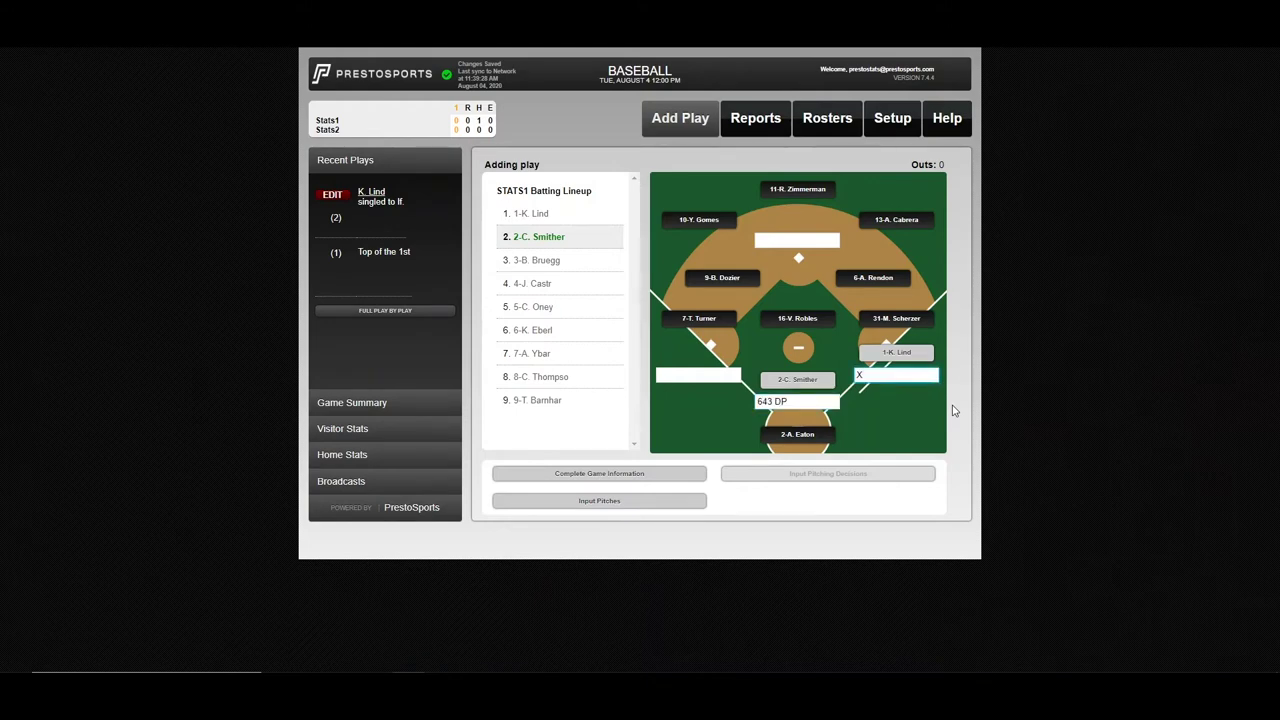
{"action": "key", "text": "Return"}
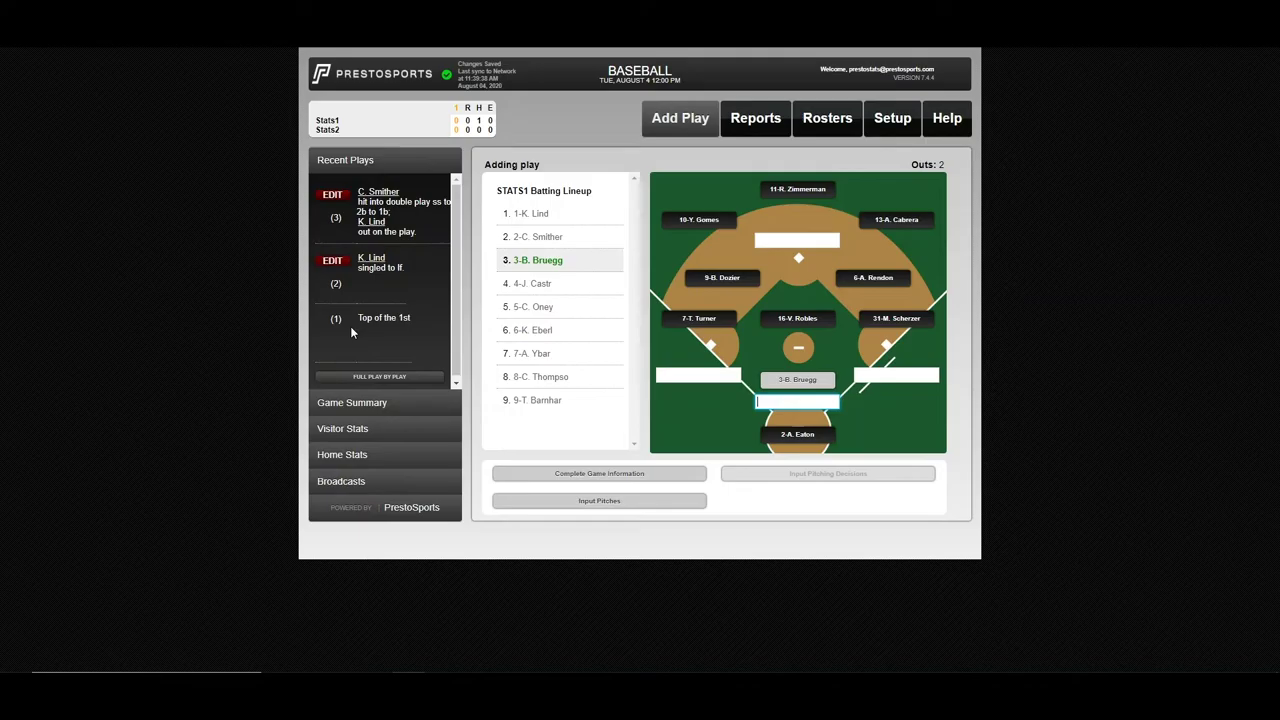
Edit play 3 from '643 DP' to '543 DP' and save the correction
{"action": "left_click", "coordinate": [331, 197]}
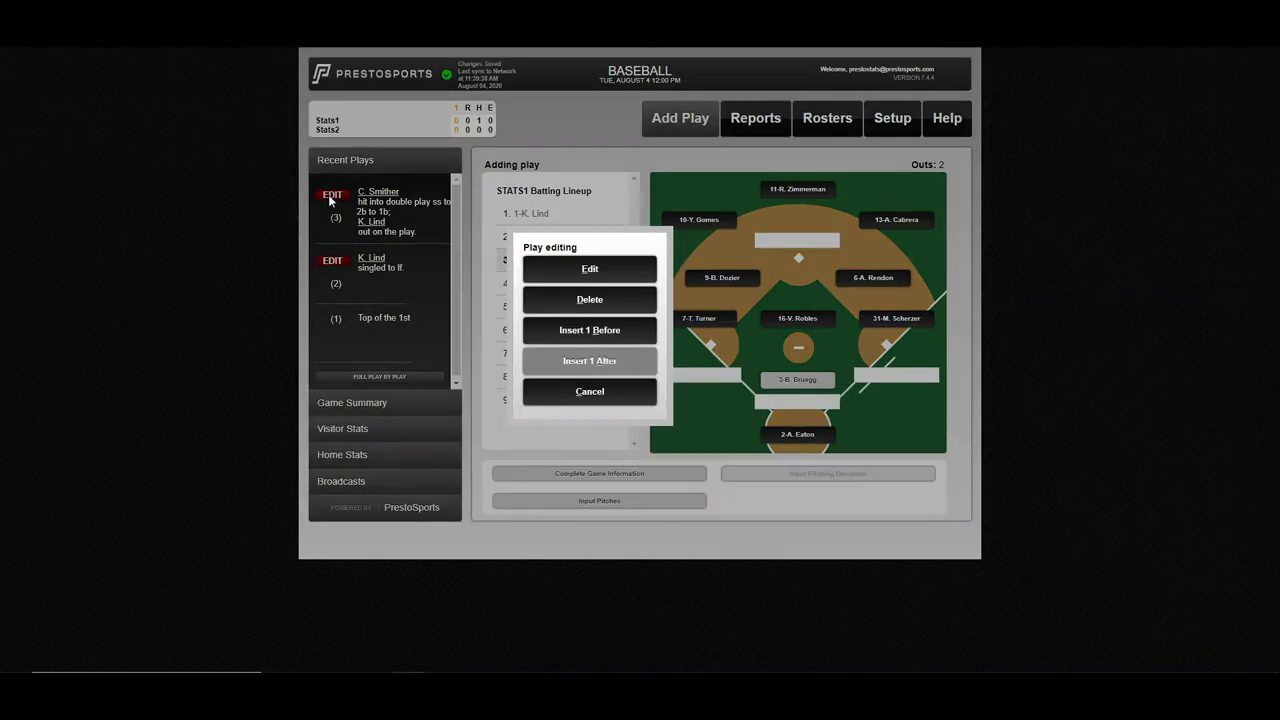
{"action": "left_click", "coordinate": [556, 276]}
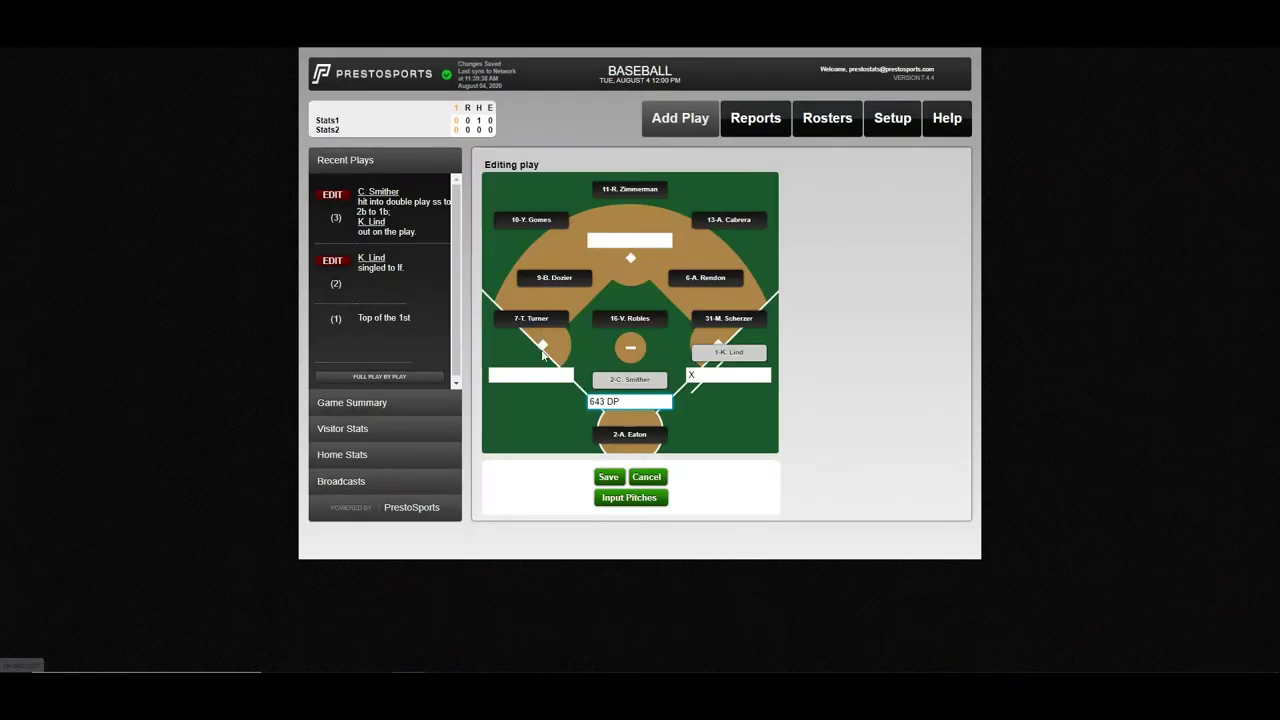
{"action": "left_click", "coordinate": [591, 401]}
{"action": "key", "text": "BackSpace"}
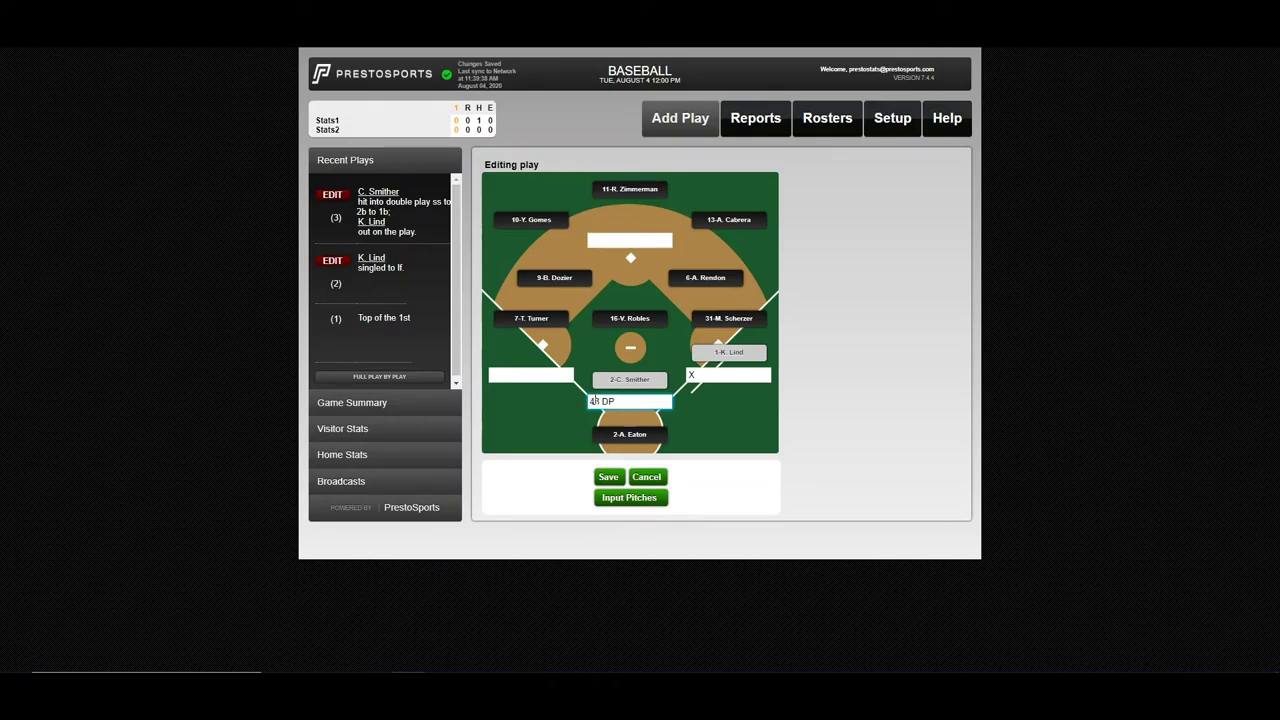
{"action": "type", "text": "5"}
{"action": "key", "text": "Tab"}
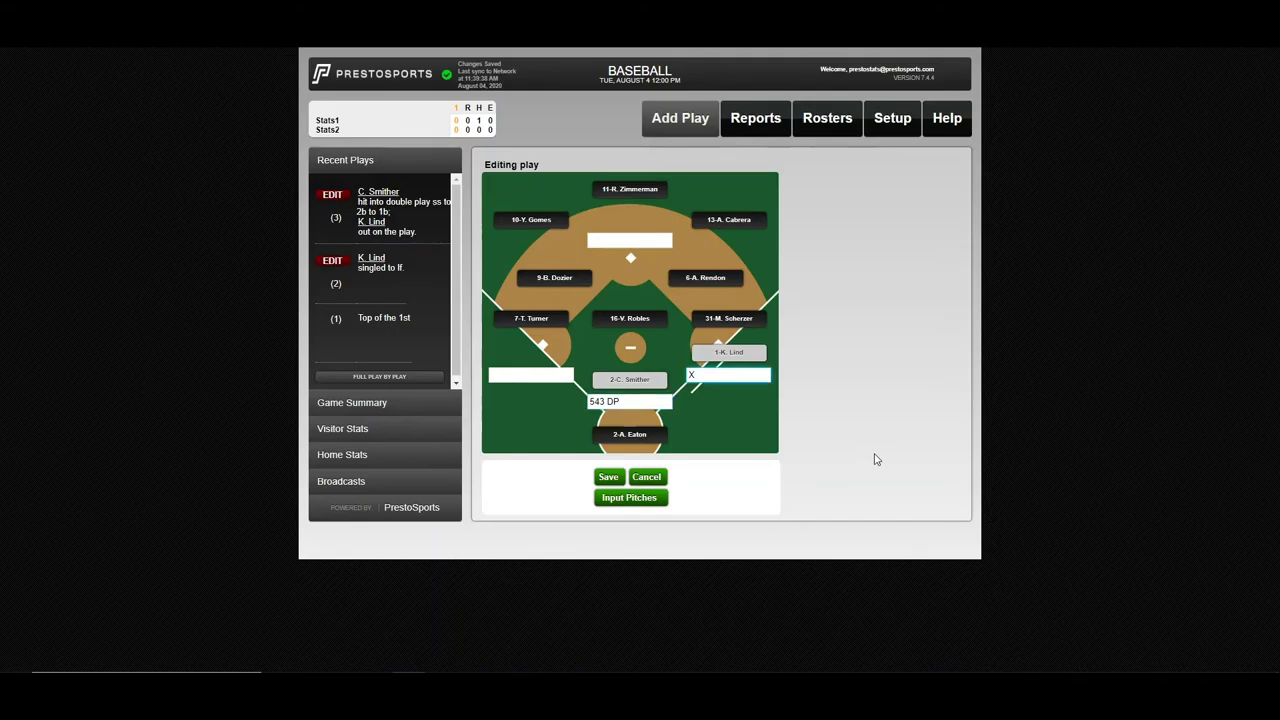
{"action": "left_click", "coordinate": [613, 480]}
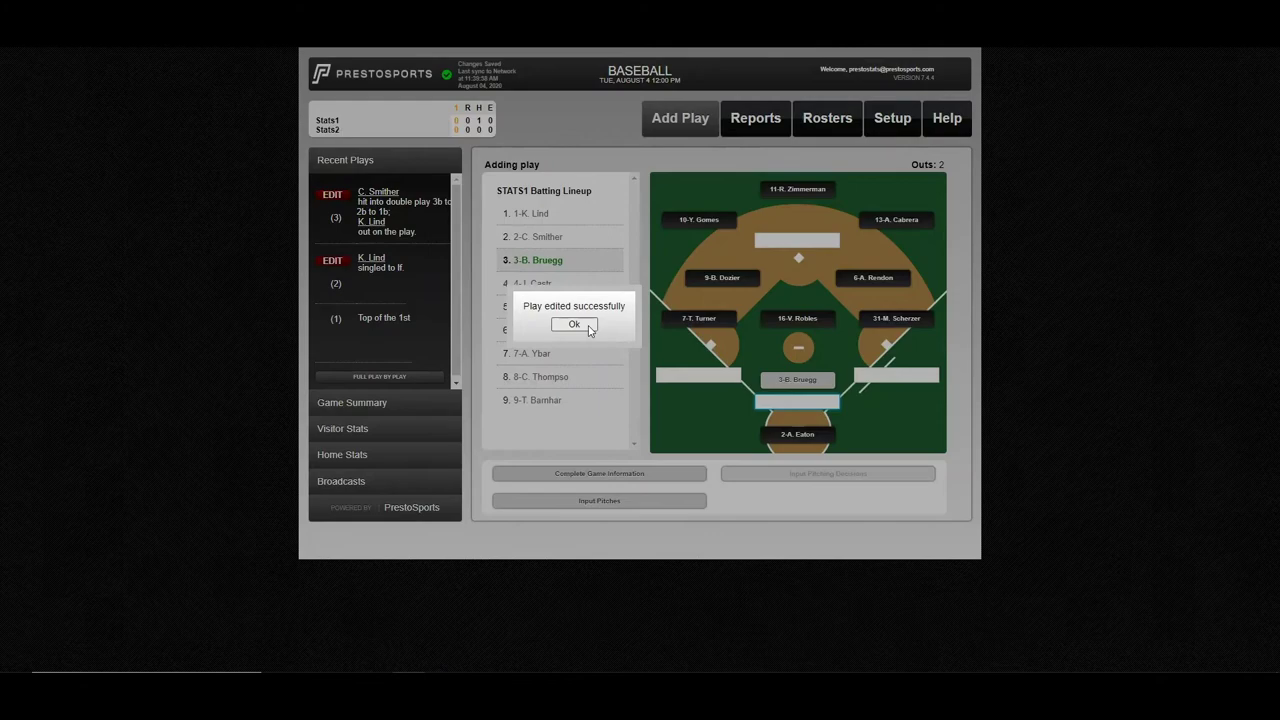
{"action": "left_click", "coordinate": [589, 330]}
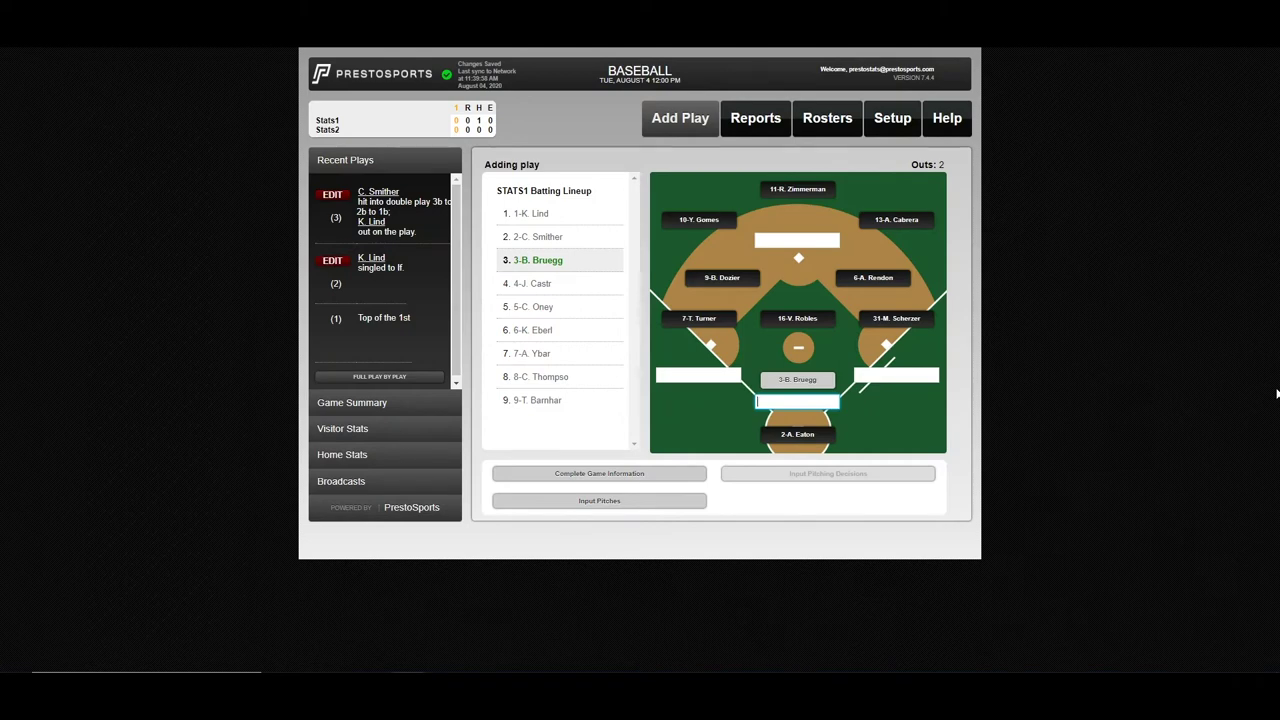
Record Bruegg's double to right center and enter Castr's '2B RC' double
{"action": "type", "text": "2b rc"}
{"action": "key", "text": "Return"}
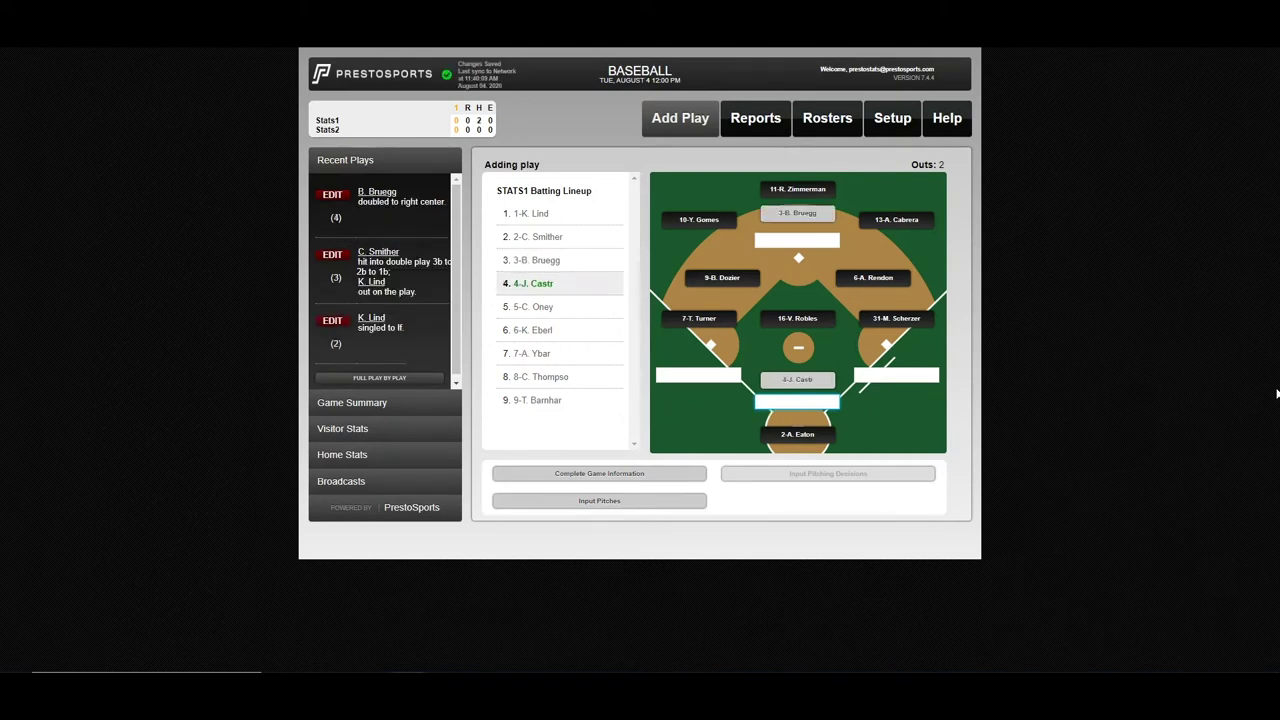
{"action": "type", "text": "2b rc"}
{"action": "key", "text": "Return"}
{"action": "key", "text": "Return"}
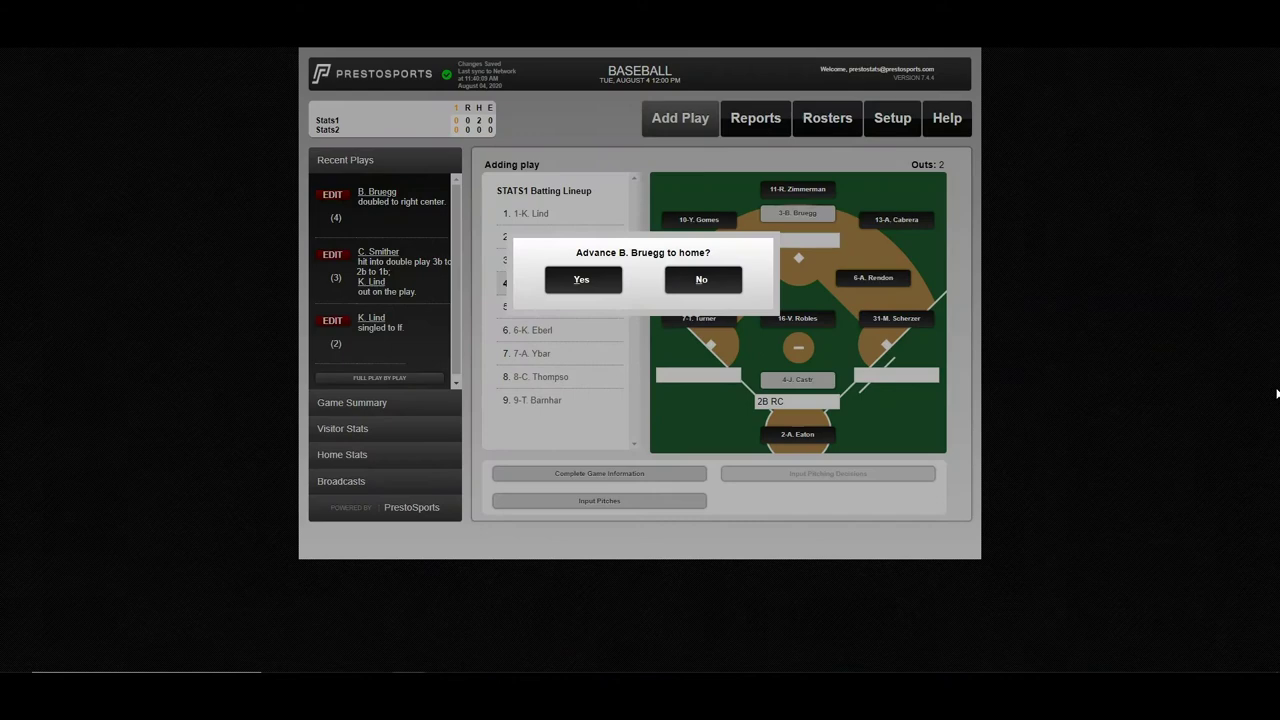
Score Bruegg from second on Castr's double and credit Castr with 1 RBI
{"action": "left_click", "coordinate": [700, 282]}
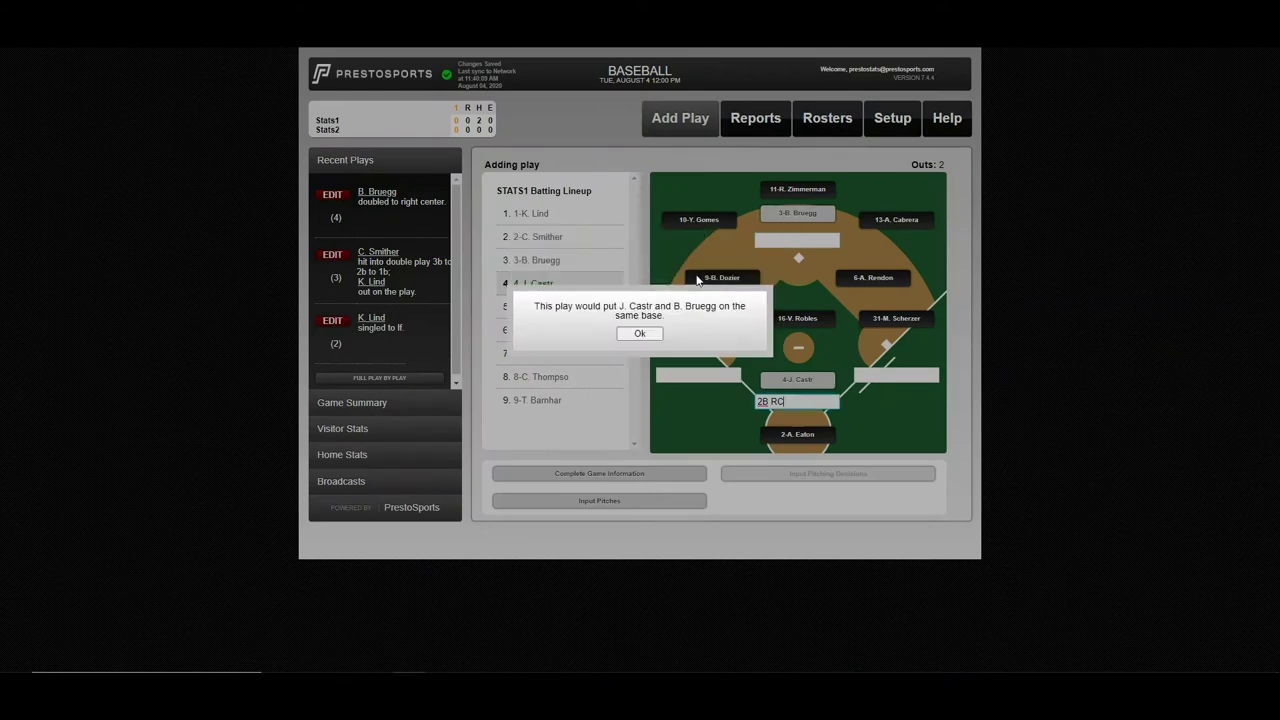
{"action": "left_click", "coordinate": [640, 333]}
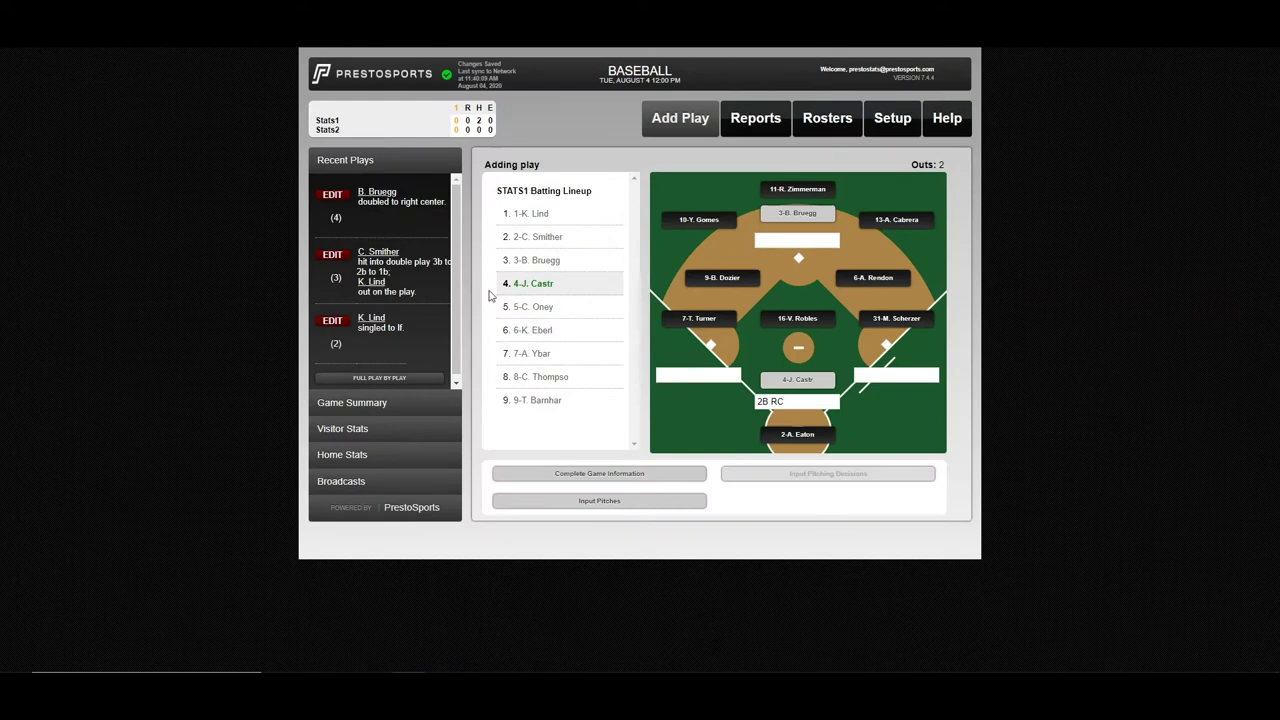
{"action": "left_click", "coordinate": [790, 240]}
{"action": "type", "text": "++"}
{"action": "key", "text": "BackSpace"}
{"action": "type", "text": "+"}
{"action": "key", "text": "Return"}
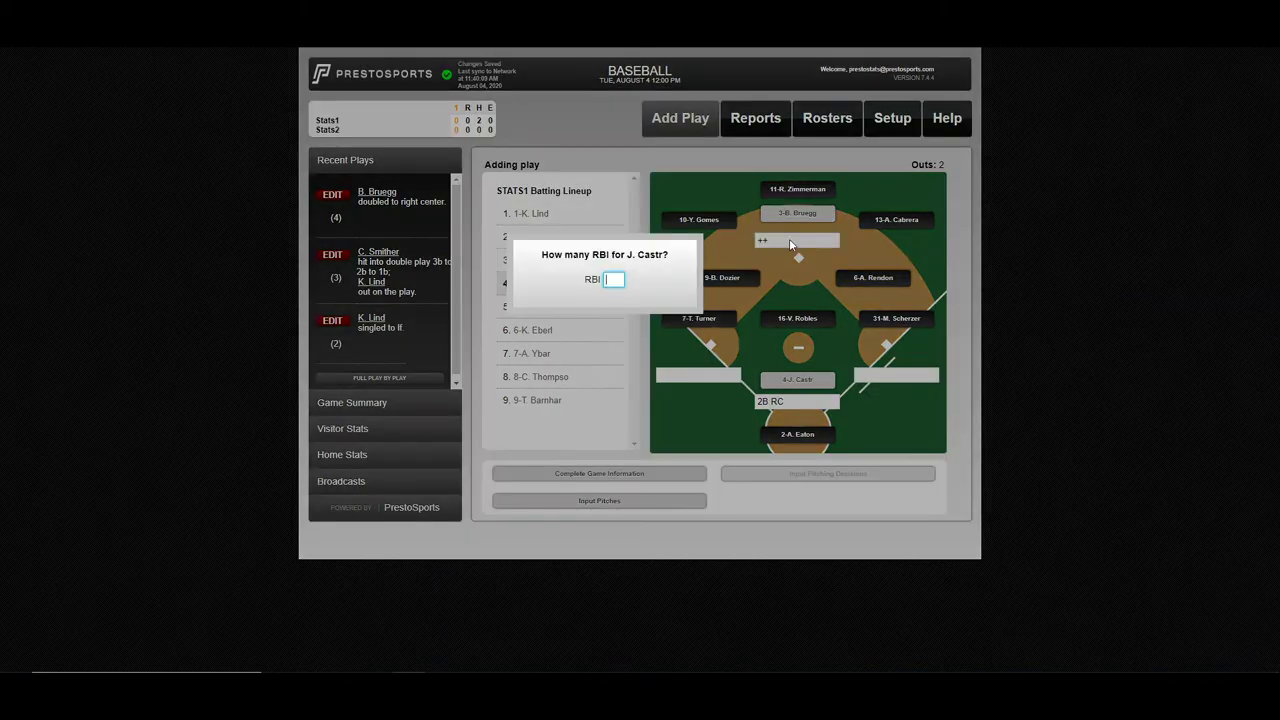
{"action": "type", "text": "1"}
{"action": "key", "text": "Return"}
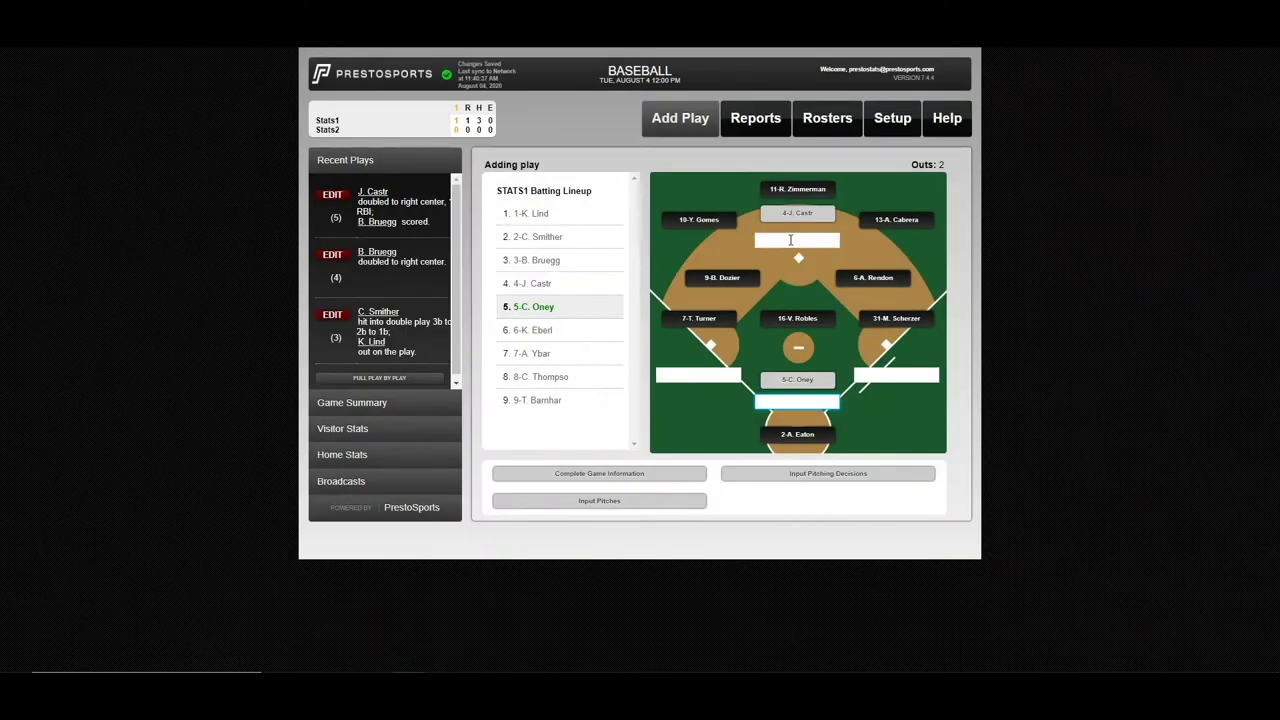
Edit play 4 in the full play-by-play from '2B RC' to '2B 9' so Bruegg doubled to rf
{"action": "left_click", "coordinate": [406, 380]}
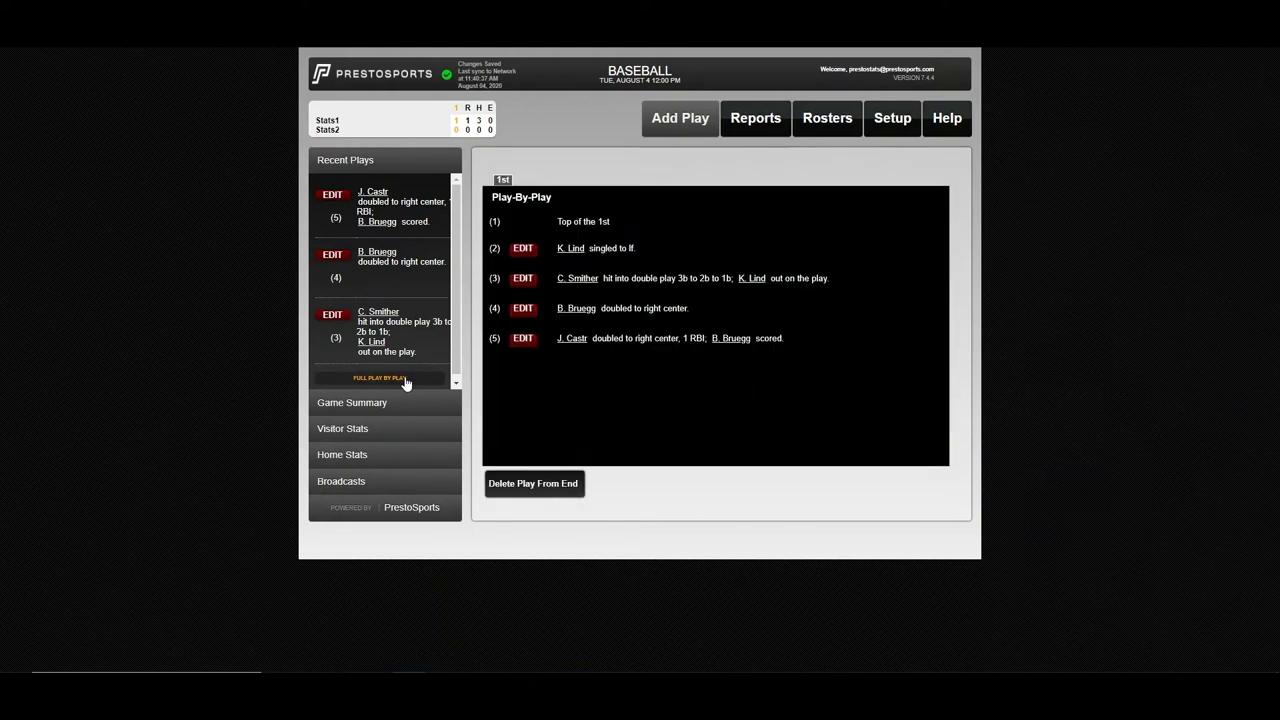
{"action": "left_click", "coordinate": [525, 312]}
{"action": "left_click", "coordinate": [566, 276]}
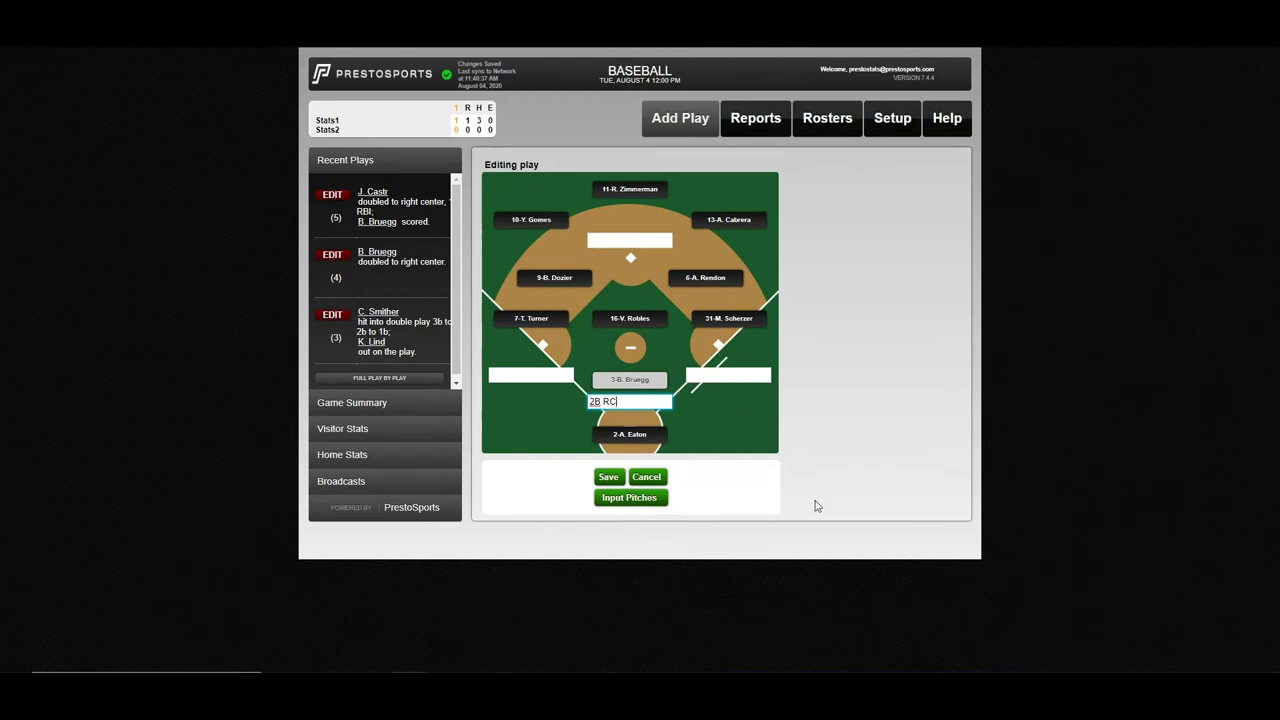
{"action": "key", "text": "BackSpace"}
{"action": "key", "text": "BackSpace"}
{"action": "type", "text": "9"}
{"action": "left_click", "coordinate": [609, 478]}
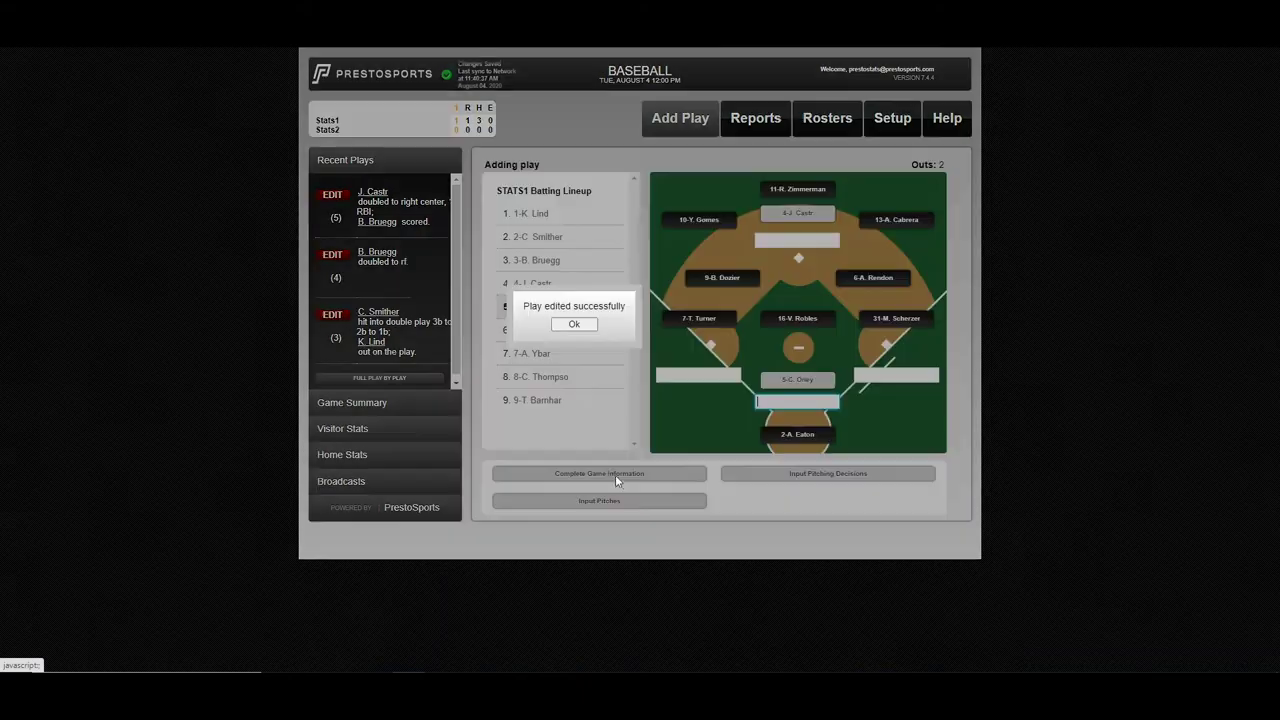
{"action": "left_click", "coordinate": [578, 326]}
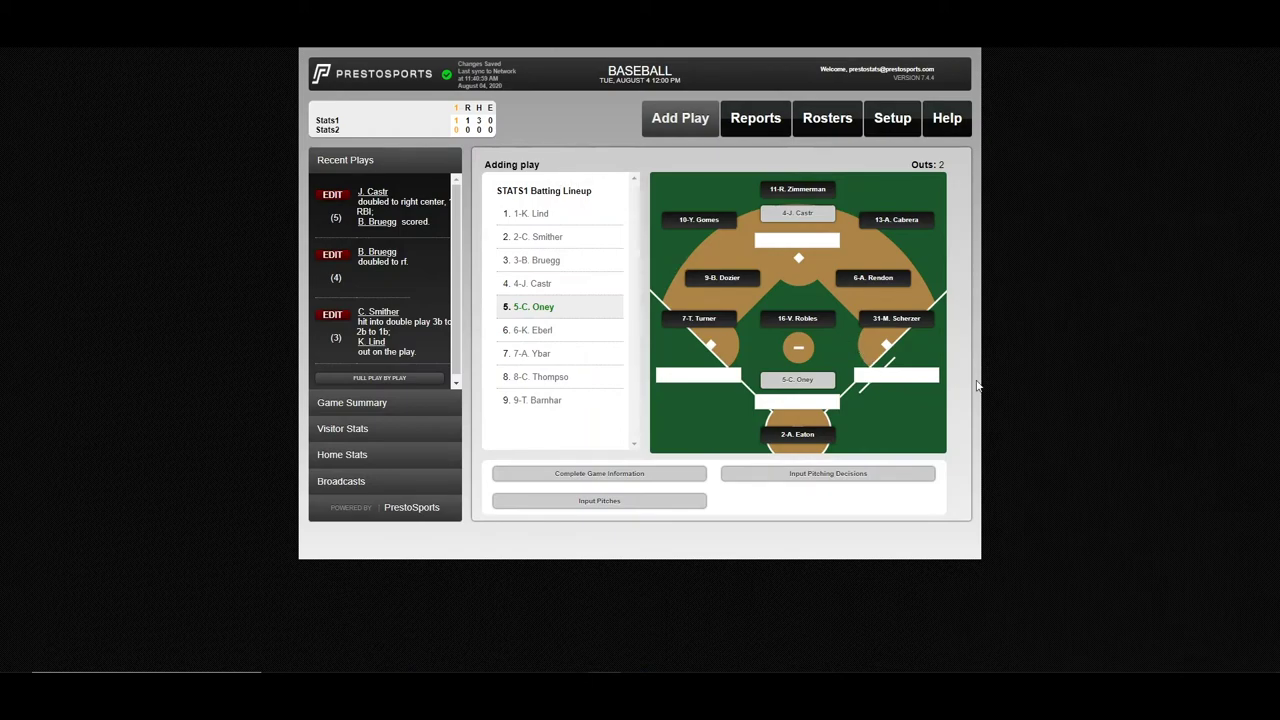
Put 37-S. Strasburg in Stats2's DF slot at P, replacing V. Robles
{"action": "left_click", "coordinate": [828, 119]}
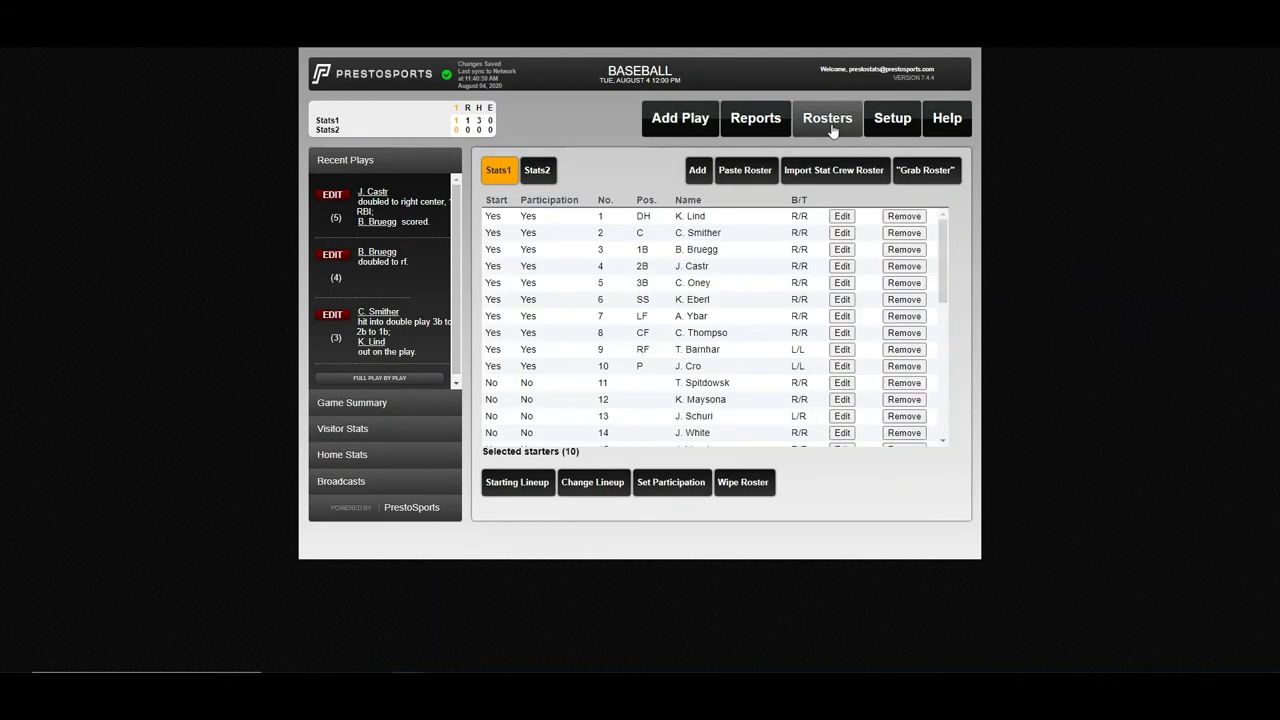
{"action": "left_click", "coordinate": [539, 180]}
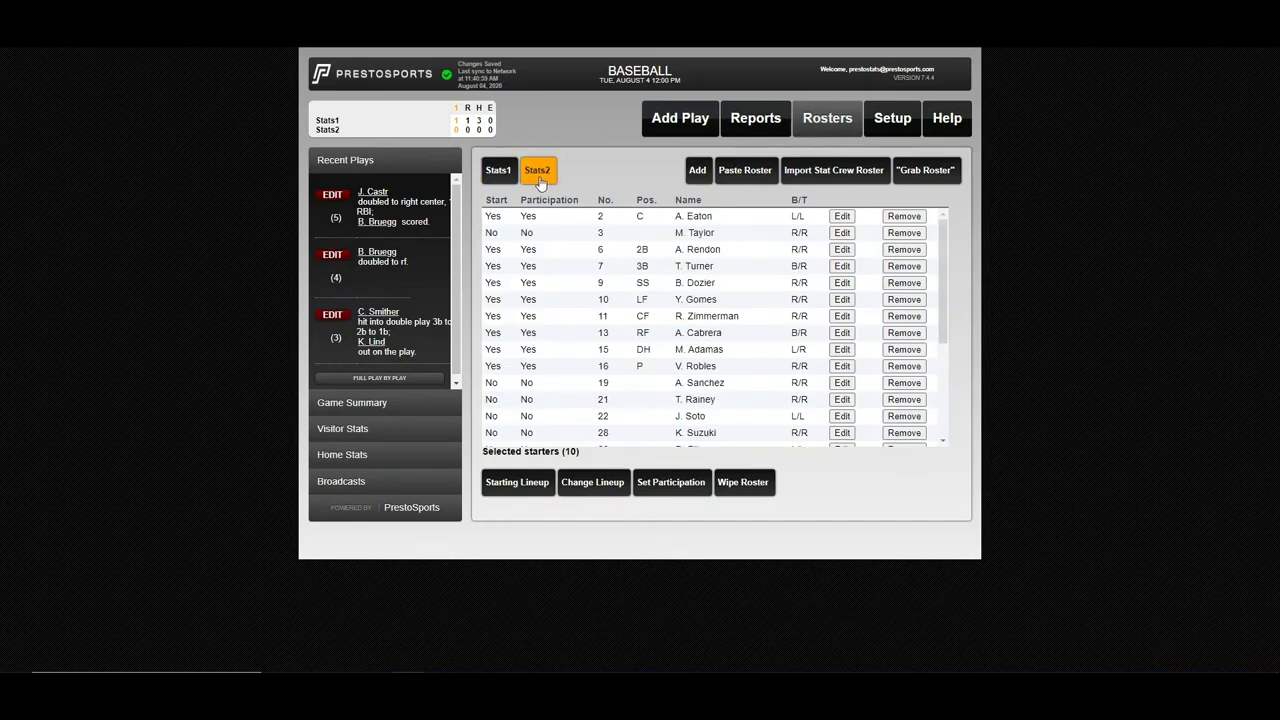
{"action": "left_click", "coordinate": [589, 487]}
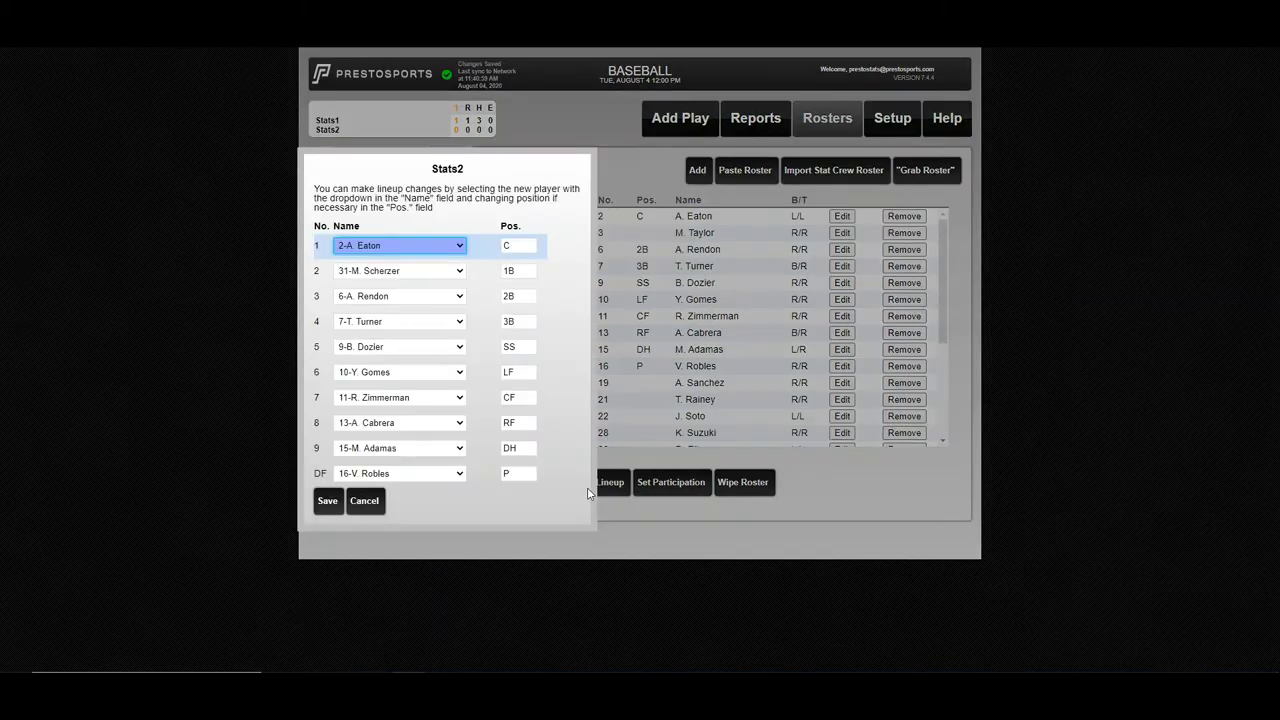
{"action": "left_click", "coordinate": [462, 474]}
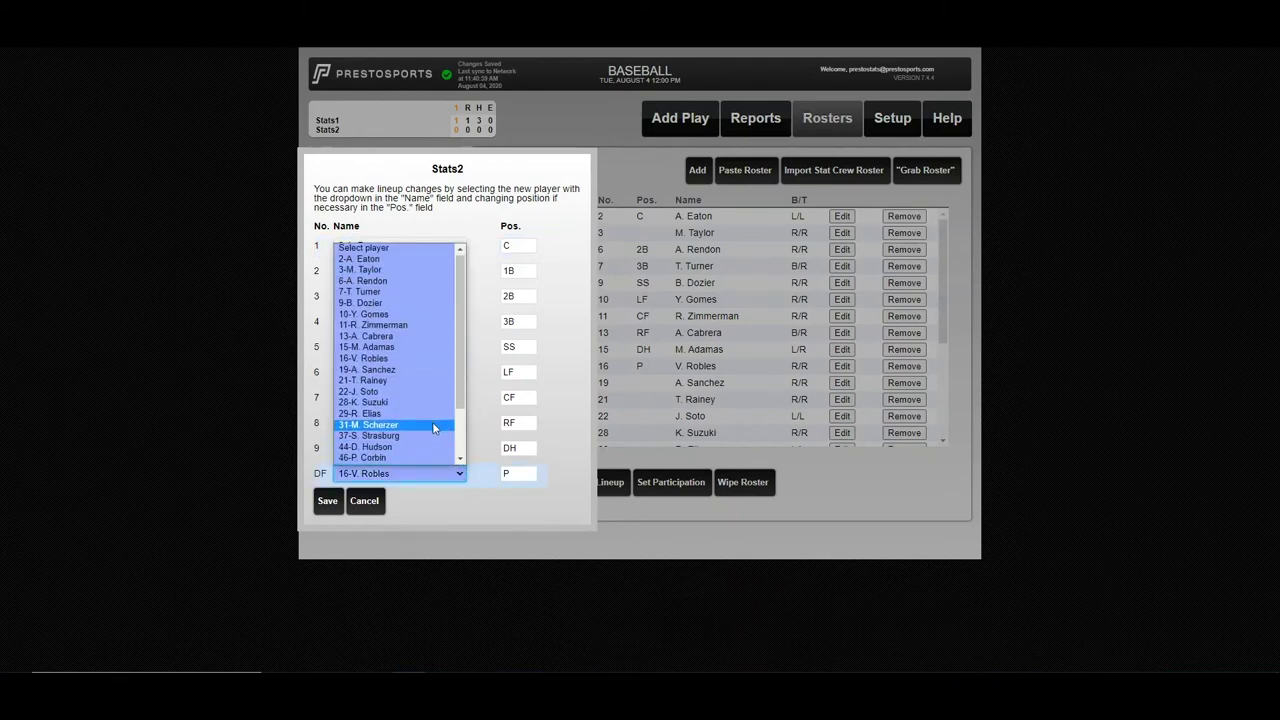
{"action": "scroll", "coordinate": [440, 440], "scroll_direction": "down", "scroll_amount": 2}
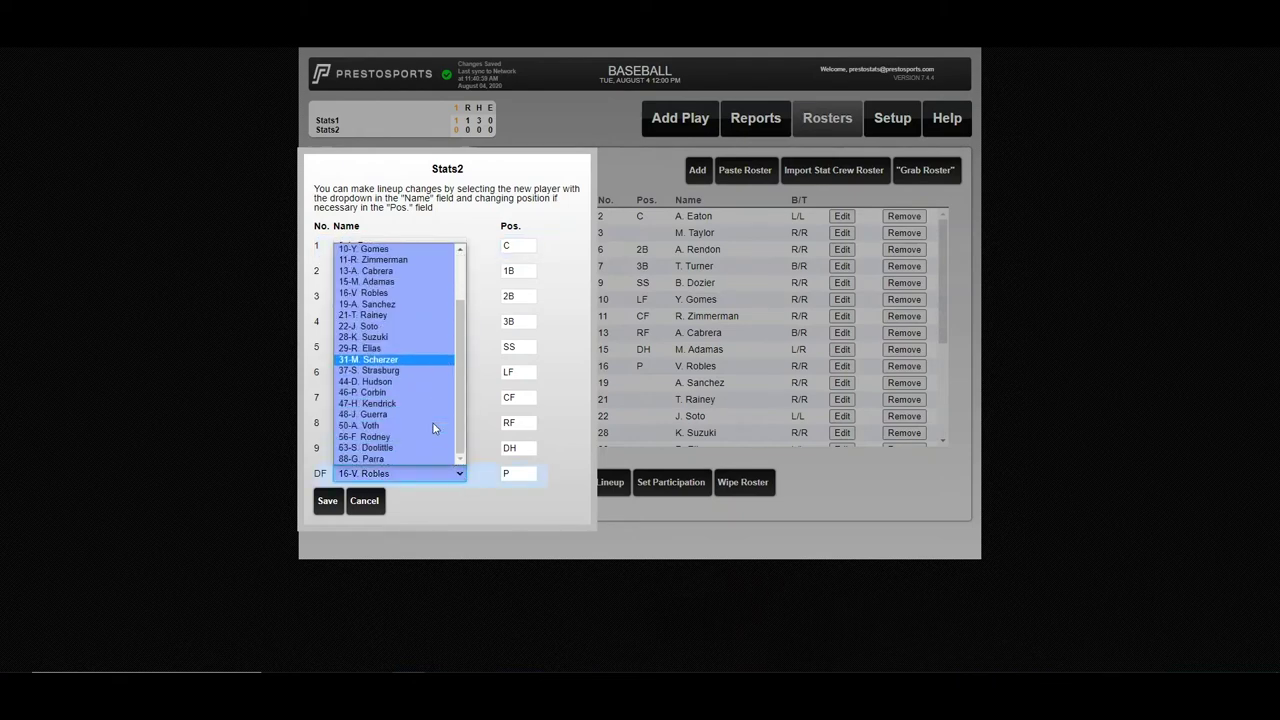
{"action": "left_click", "coordinate": [395, 370]}
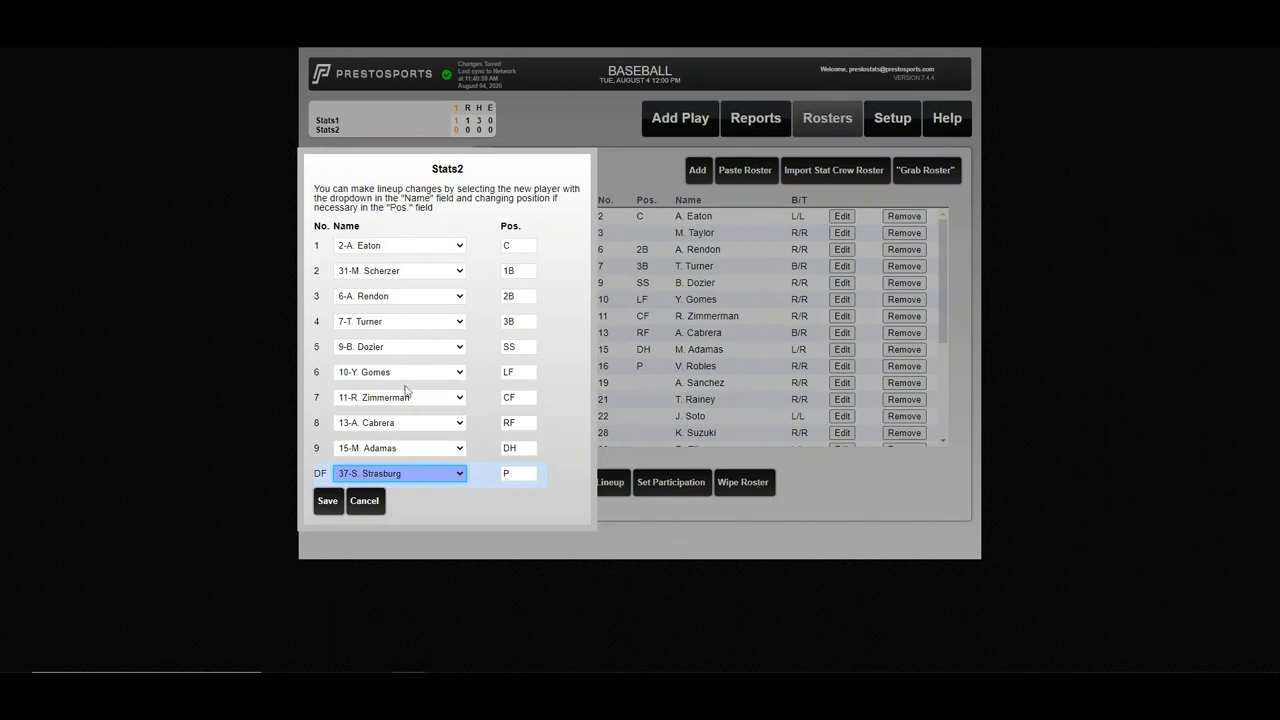
{"action": "left_click", "coordinate": [322, 505]}
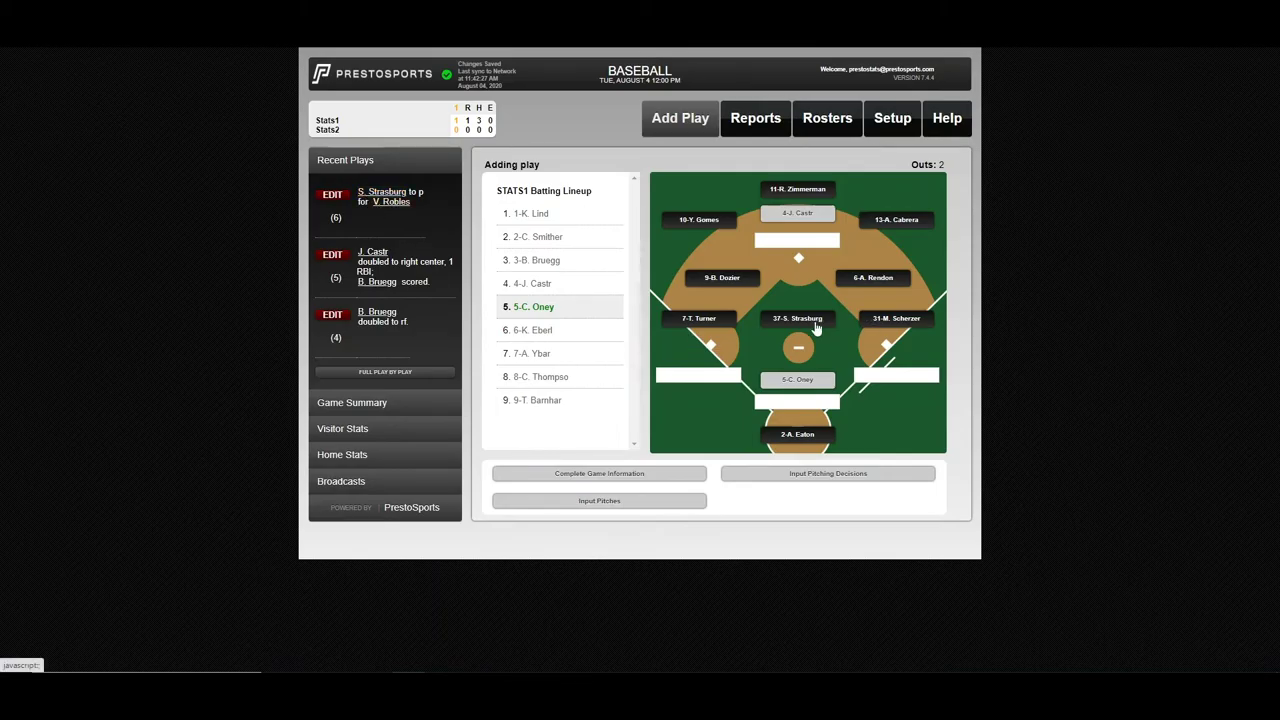
Record Oney's called strikeout to end the top 1st and go to the bottom half
{"action": "left_click", "coordinate": [817, 401]}
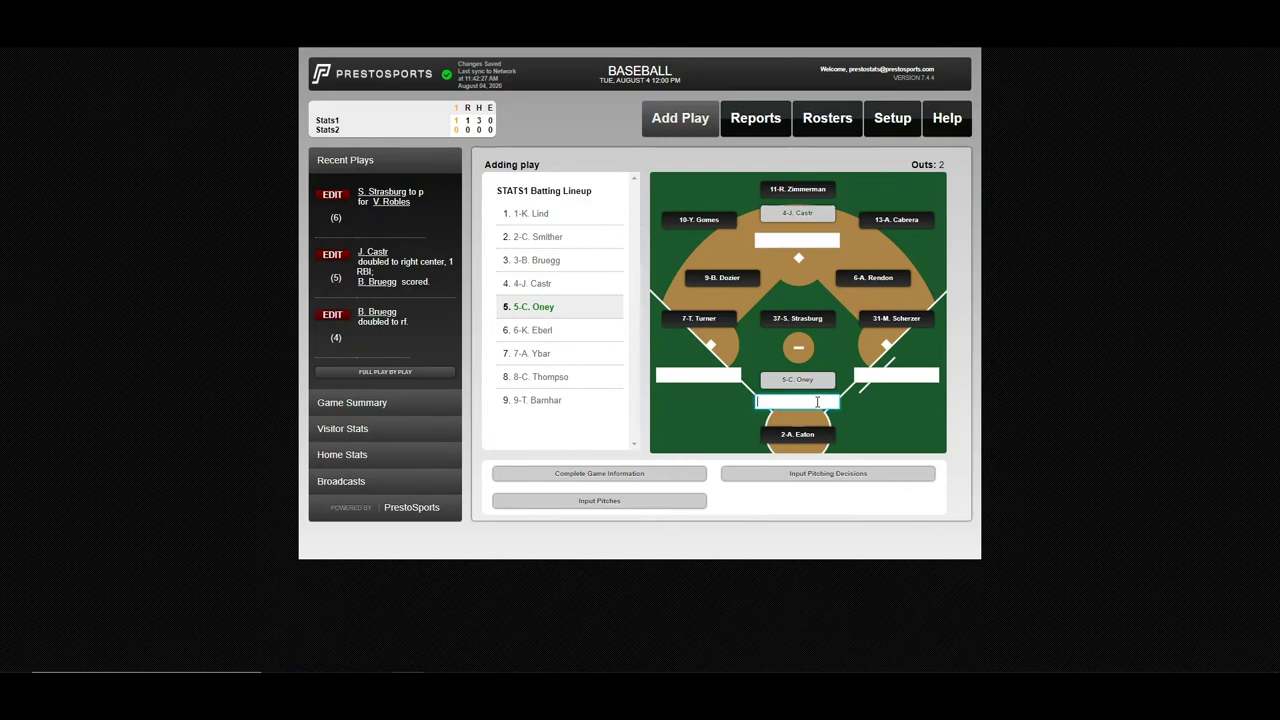
{"action": "type", "text": "kl"}
{"action": "key", "text": "Return"}
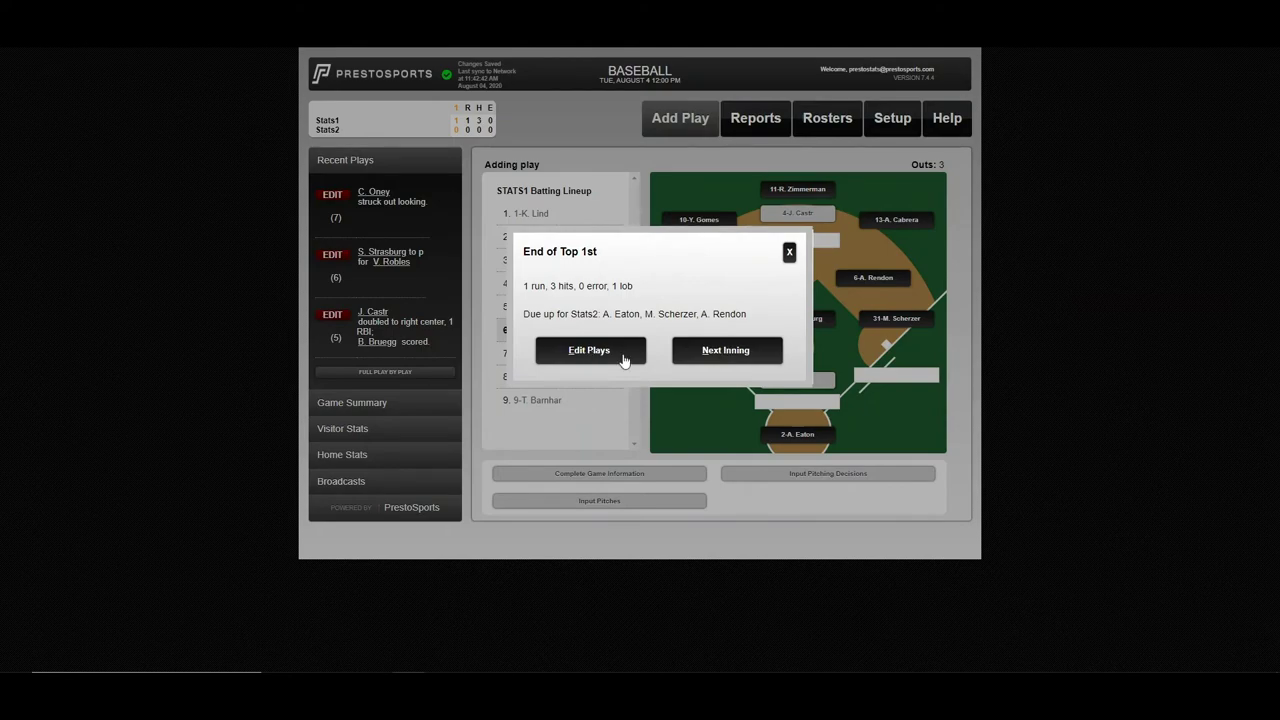
{"action": "left_click", "coordinate": [719, 352]}
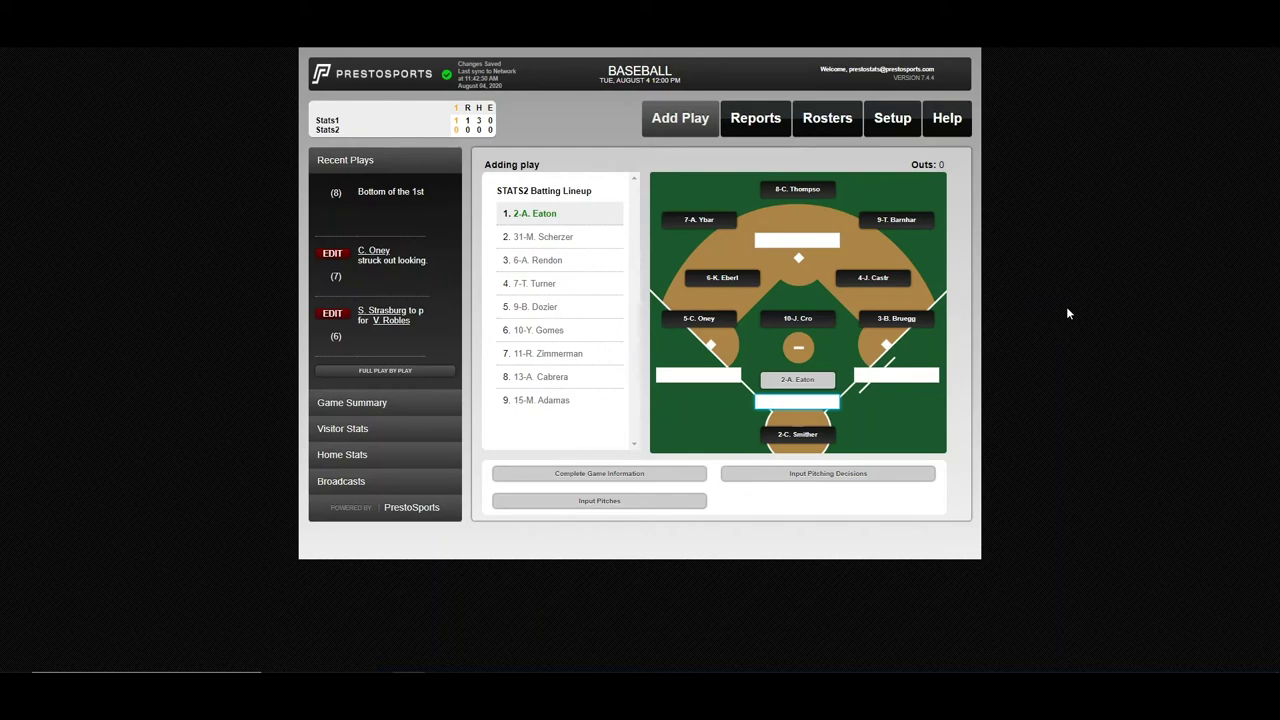
Record the bottom 1st outs: Eaton KS, Scherzer 3U, Rendon 6-3
{"action": "type", "text": "ks"}
{"action": "key", "text": "Return"}
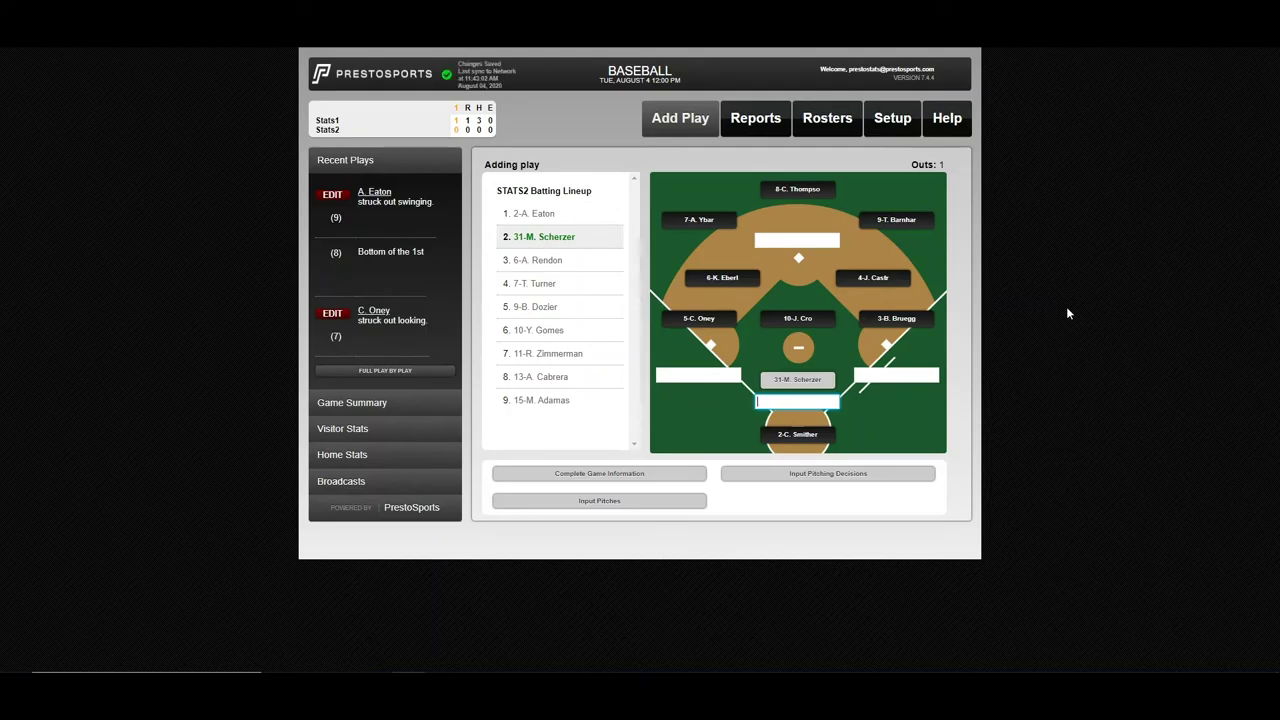
{"action": "type", "text": "3u"}
{"action": "key", "text": "Return"}
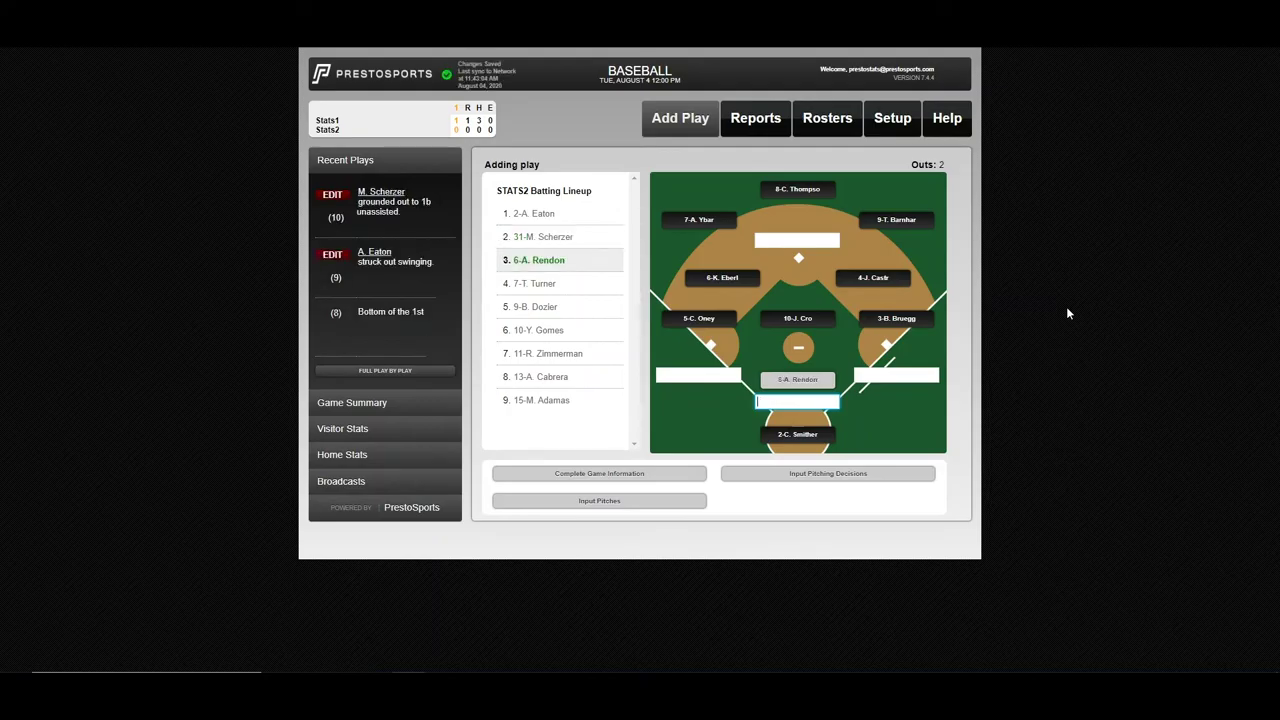
{"action": "type", "text": "63"}
{"action": "key", "text": "Return"}
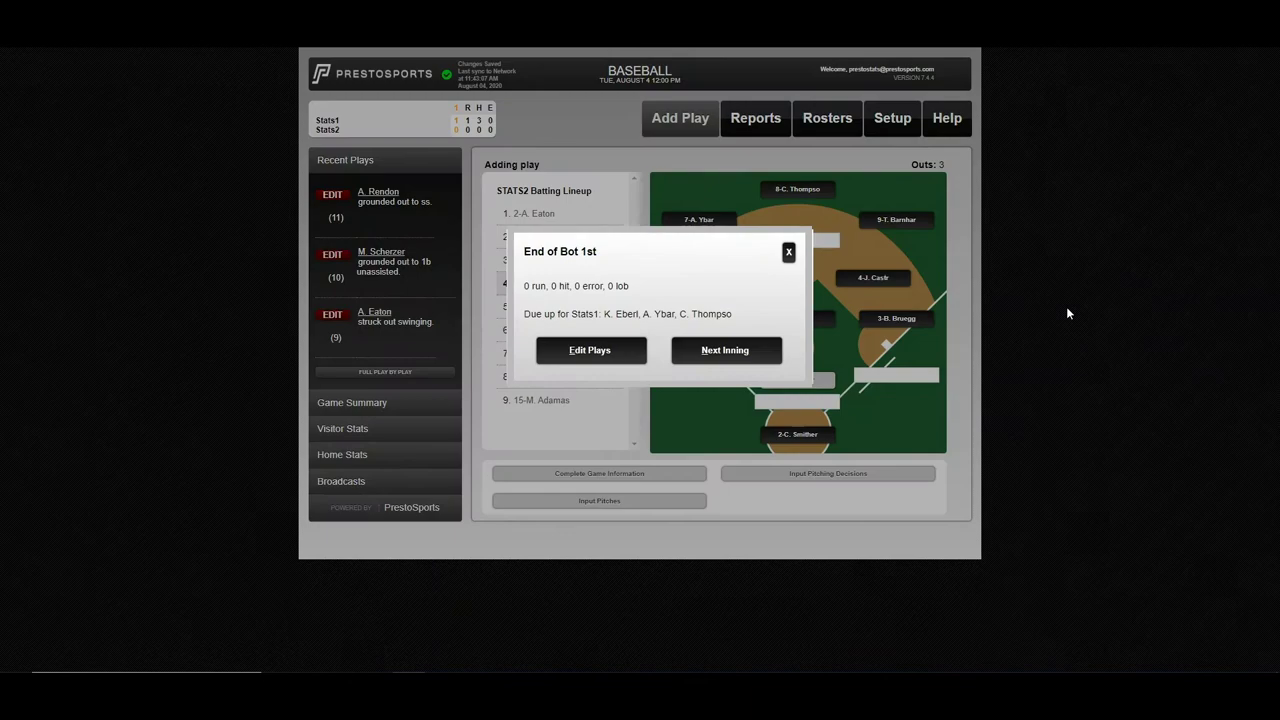
Record the top 2nd: Eberl KS, Ybar F7, a single, and a 4-6 fielder's choice
{"action": "type", "text": "n"}
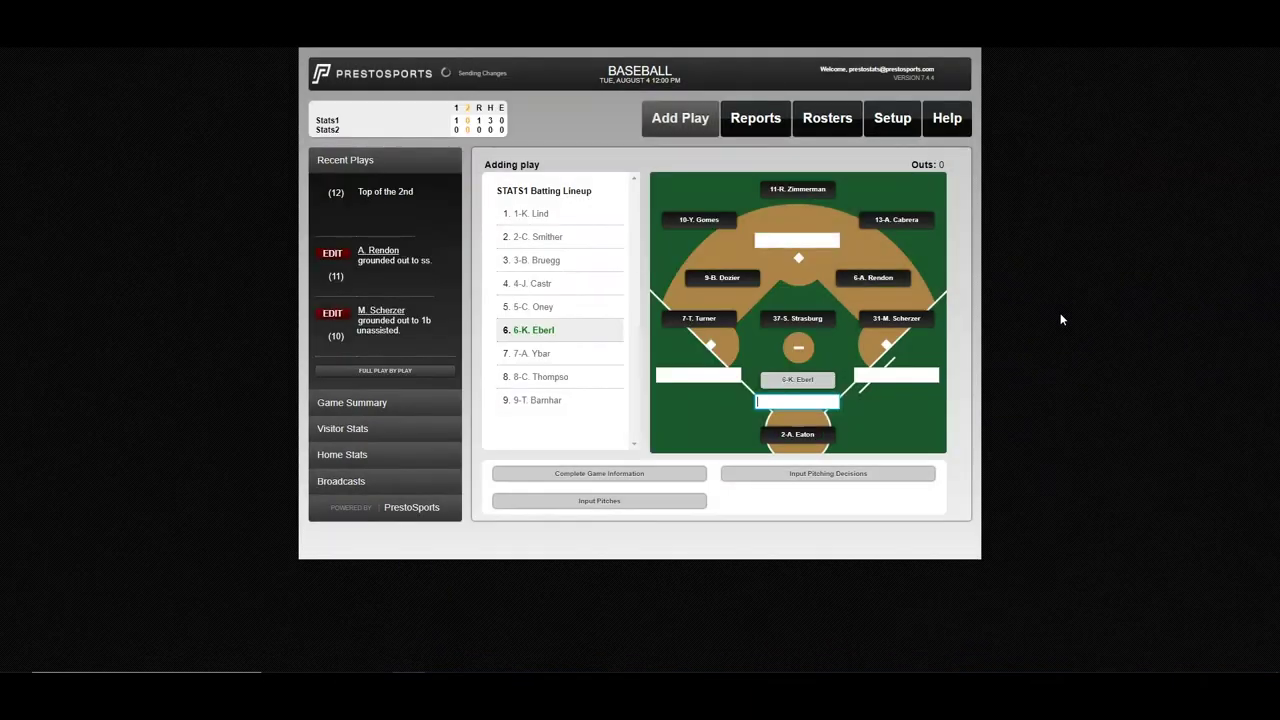
{"action": "type", "text": "ks"}
{"action": "key", "text": "Return"}
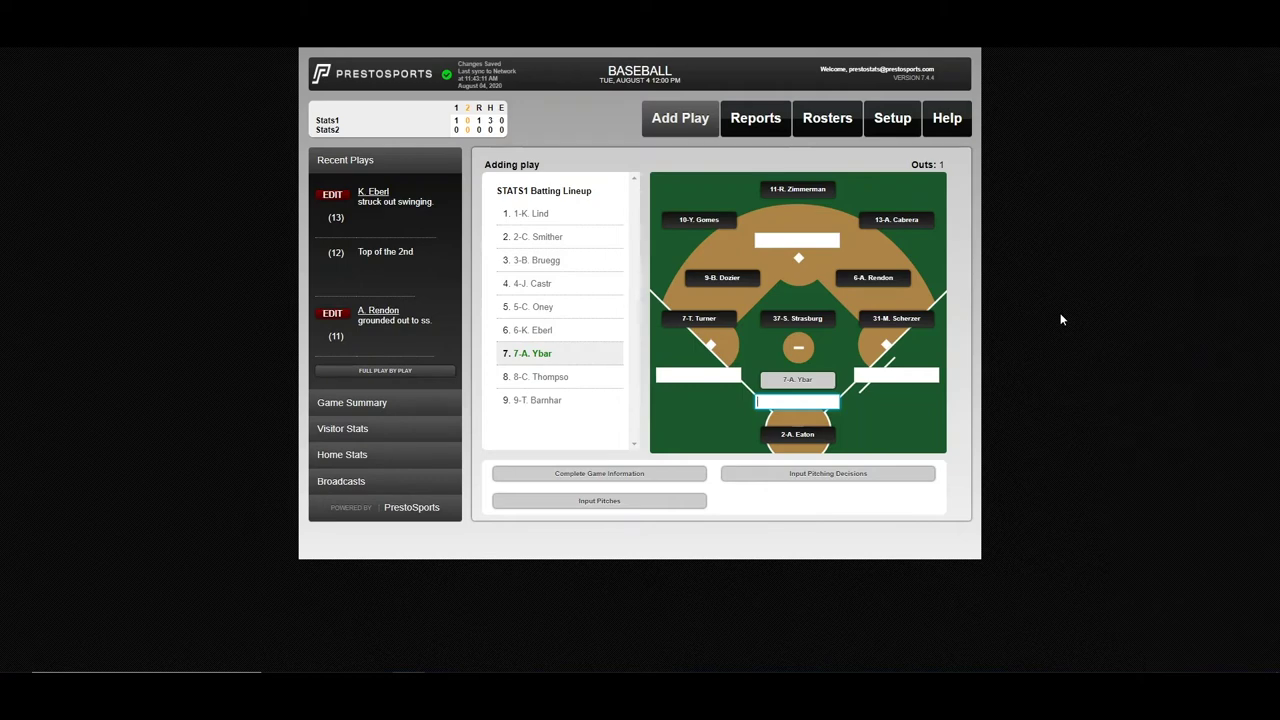
{"action": "type", "text": "f7"}
{"action": "key", "text": "Return"}
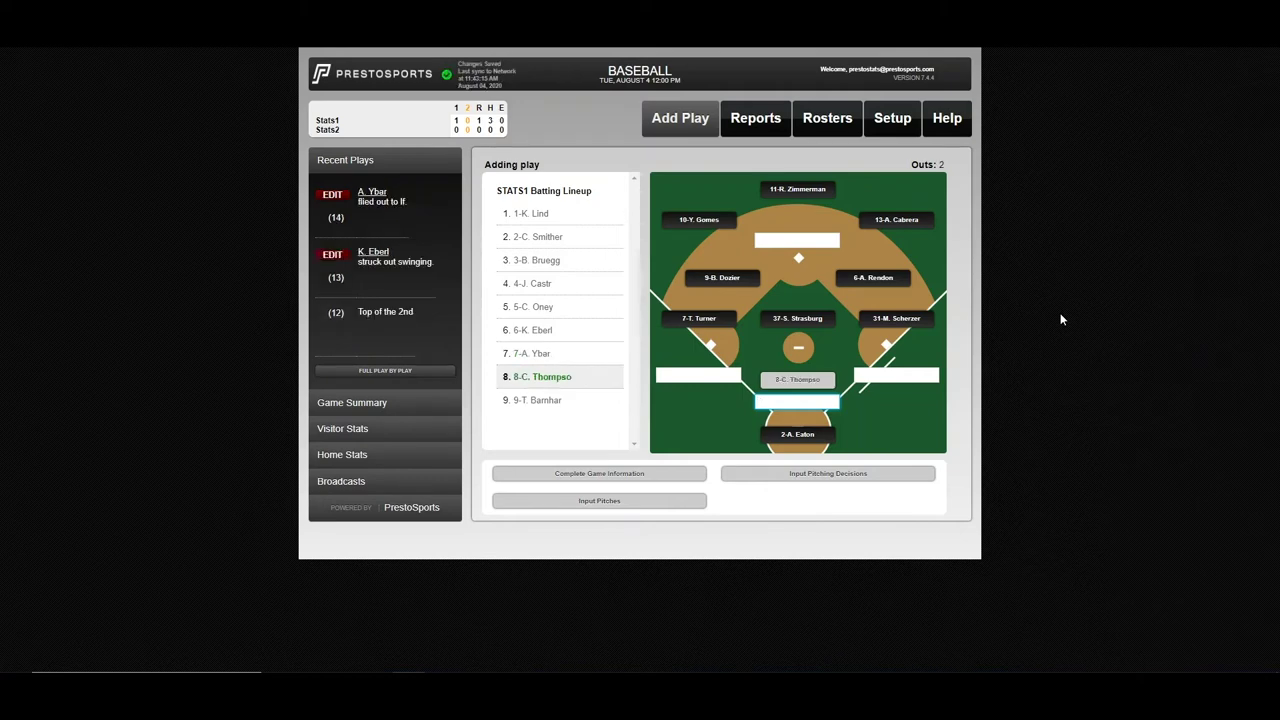
{"action": "type", "text": "1b"}
{"action": "key", "text": "BackSpace"}
{"action": "type", "text": "4"}
{"action": "key", "text": "Return"}
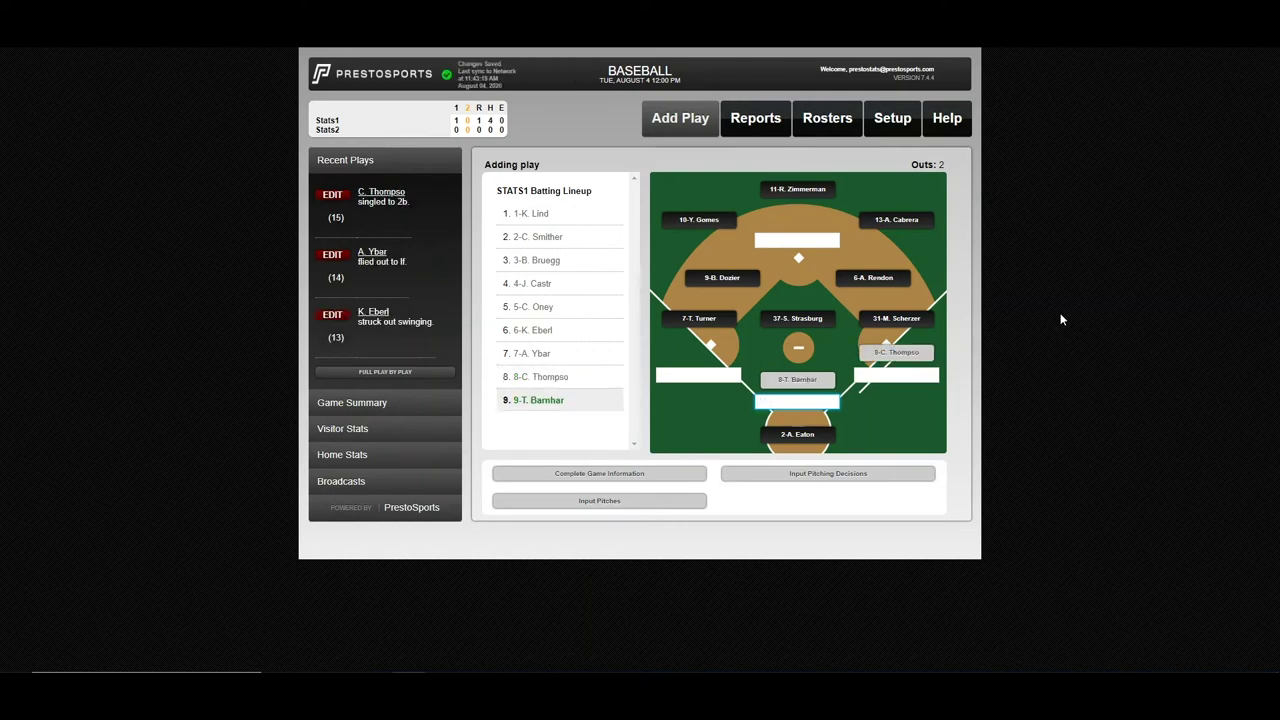
{"action": "type", "text": "FC"}
{"action": "key", "text": "Return"}
{"action": "type", "text": "46"}
{"action": "key", "text": "Return"}
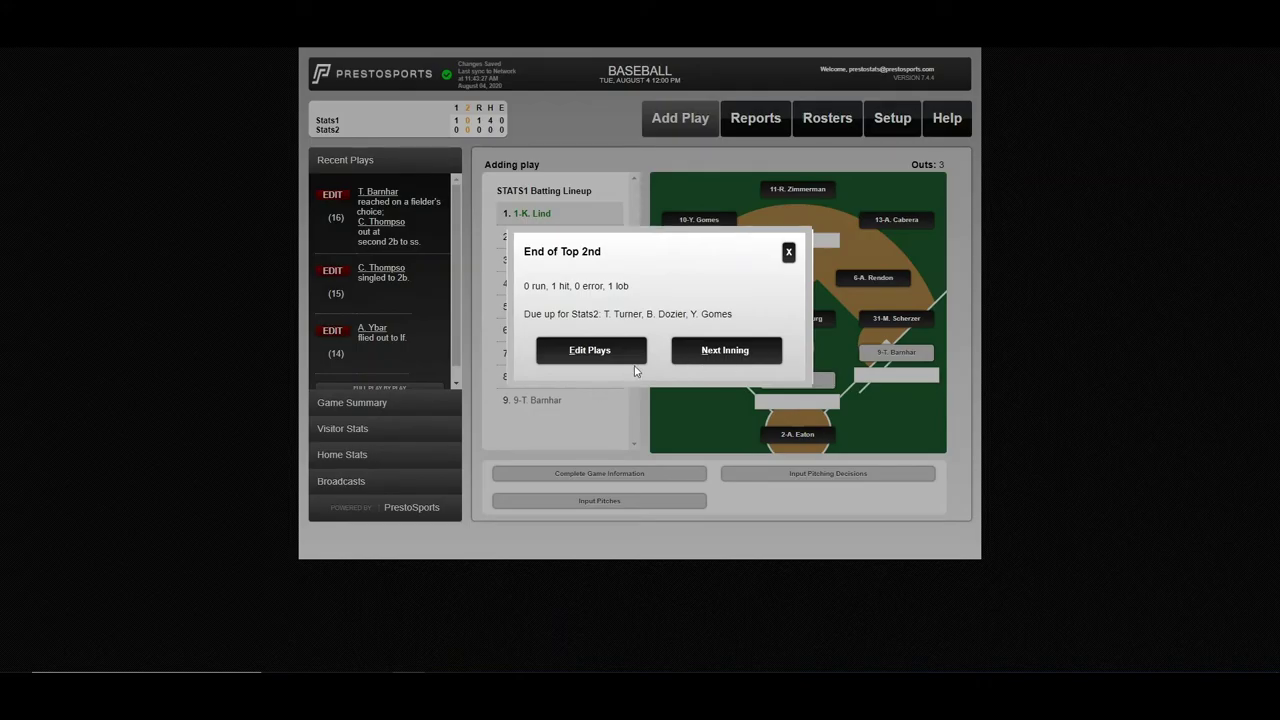
Start the bottom 2nd with Turner's D78 double and Dozier's F9+ flyout advancing him
{"action": "key", "text": "n"}
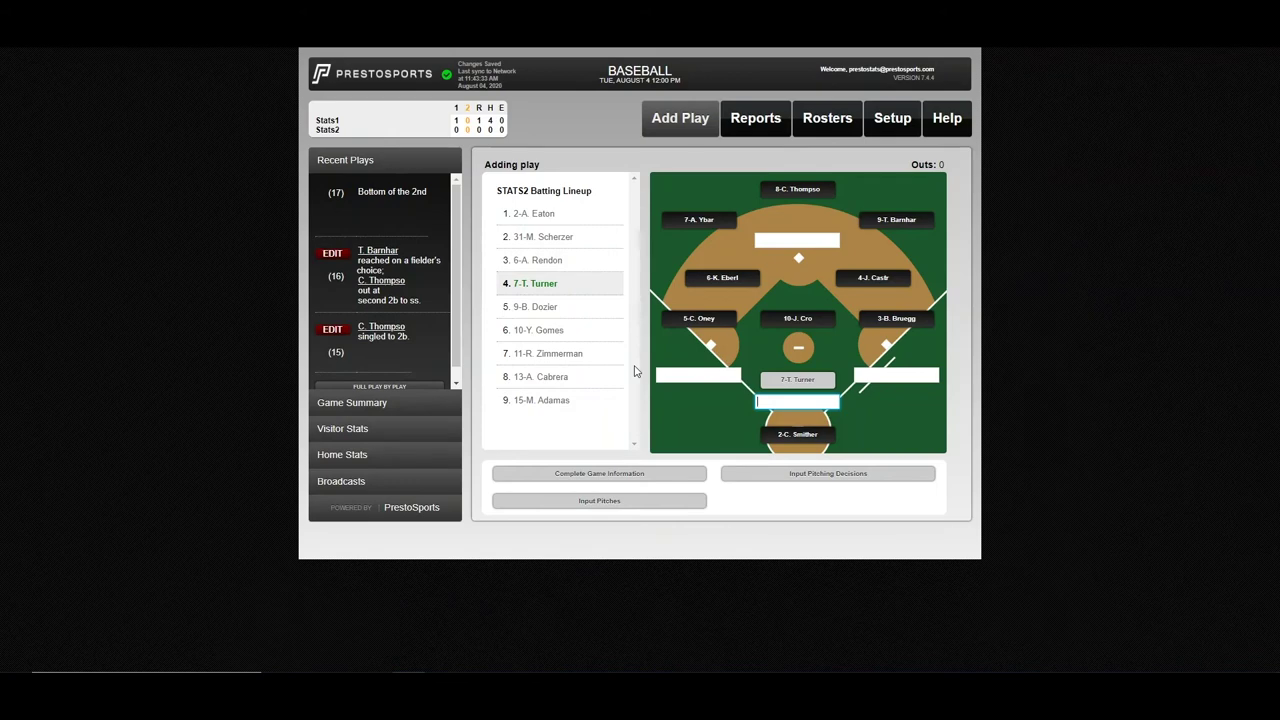
{"action": "type", "text": "d78"}
{"action": "key", "text": "Return"}
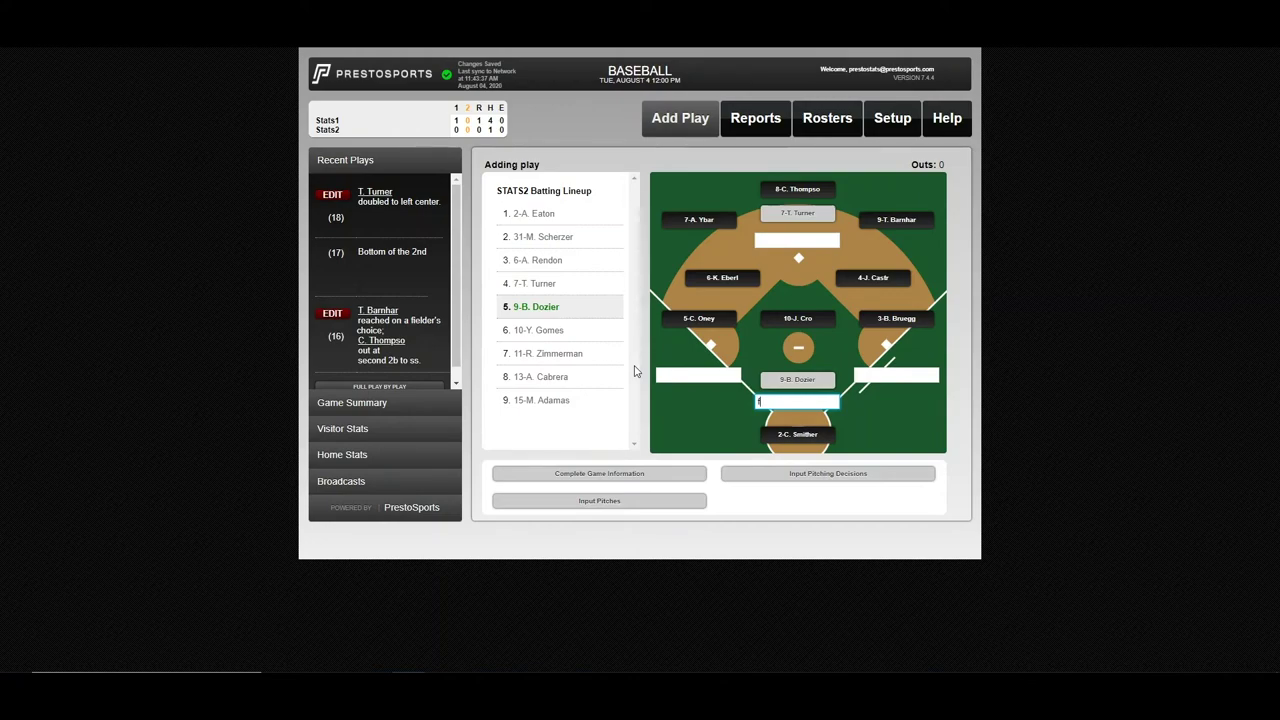
{"action": "type", "text": "F9"}
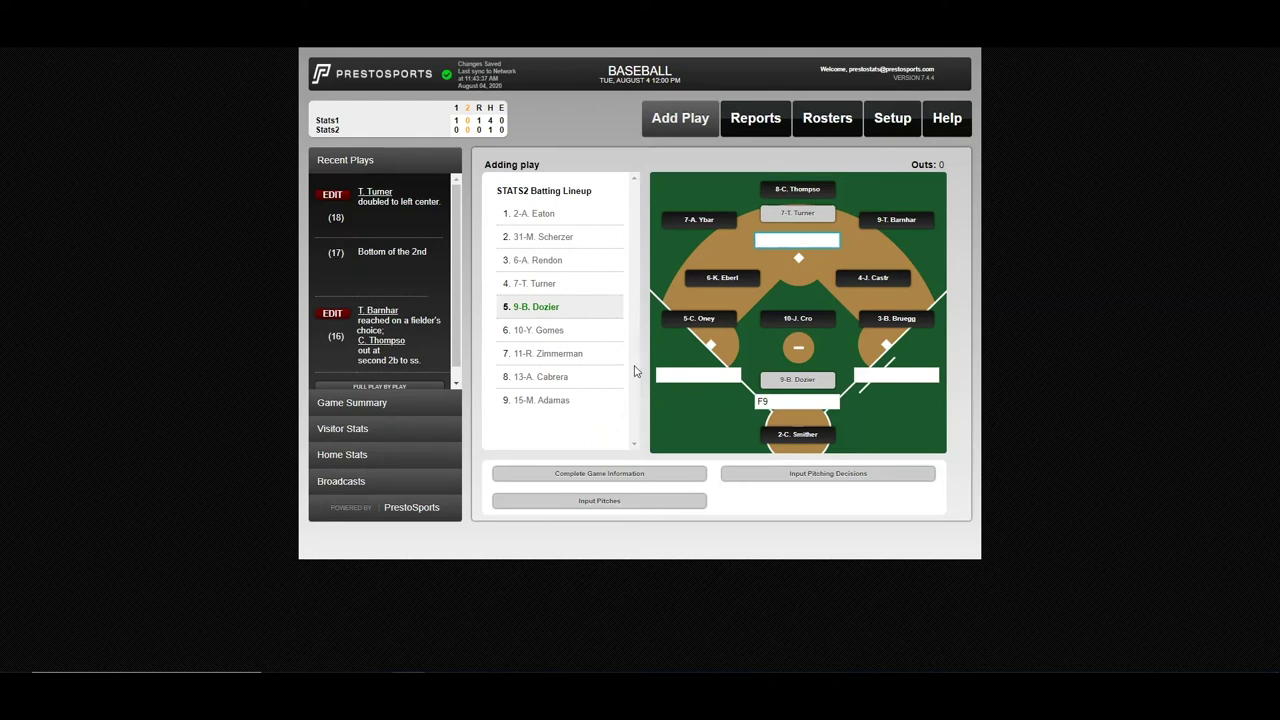
{"action": "type", "text": "+"}
{"action": "key", "text": "Return"}
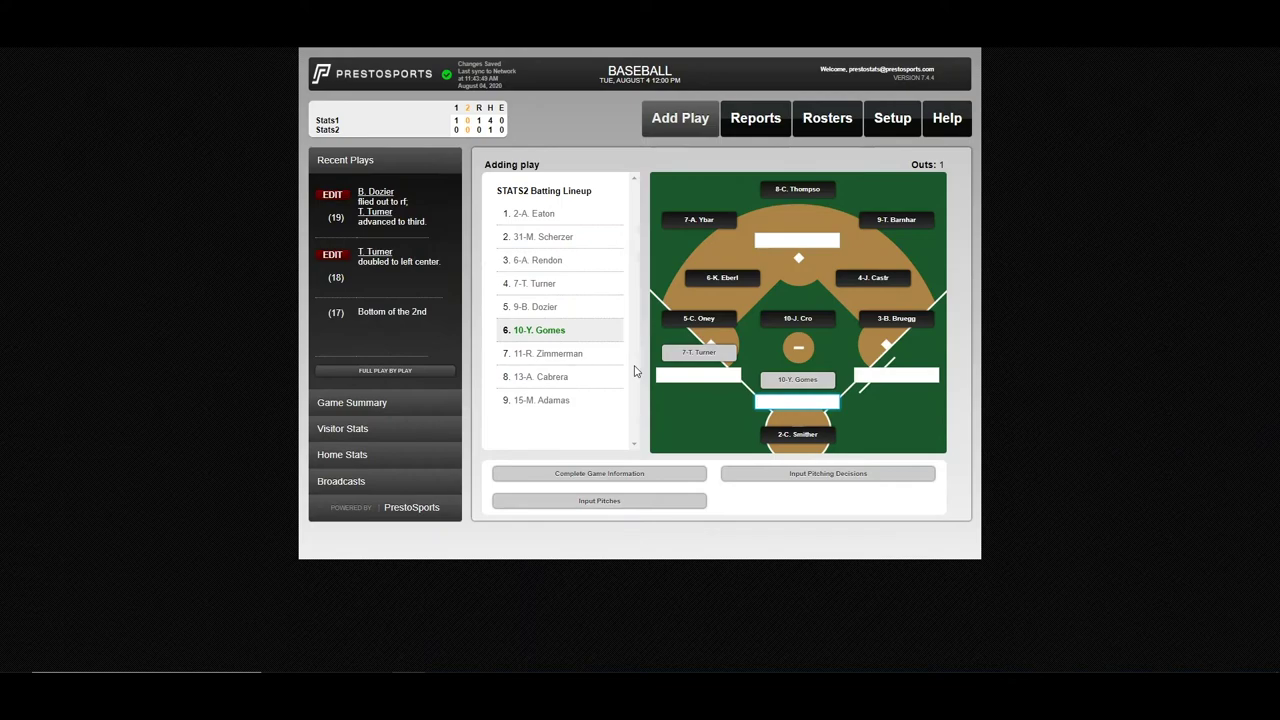
Record Gomes's fielder's choice with Turner out at home 6-2, then Zimmerman's P1 popup
{"action": "type", "text": "fc"}
{"action": "key", "text": "Return"}
{"action": "type", "text": "62"}
{"action": "key", "text": "Return"}
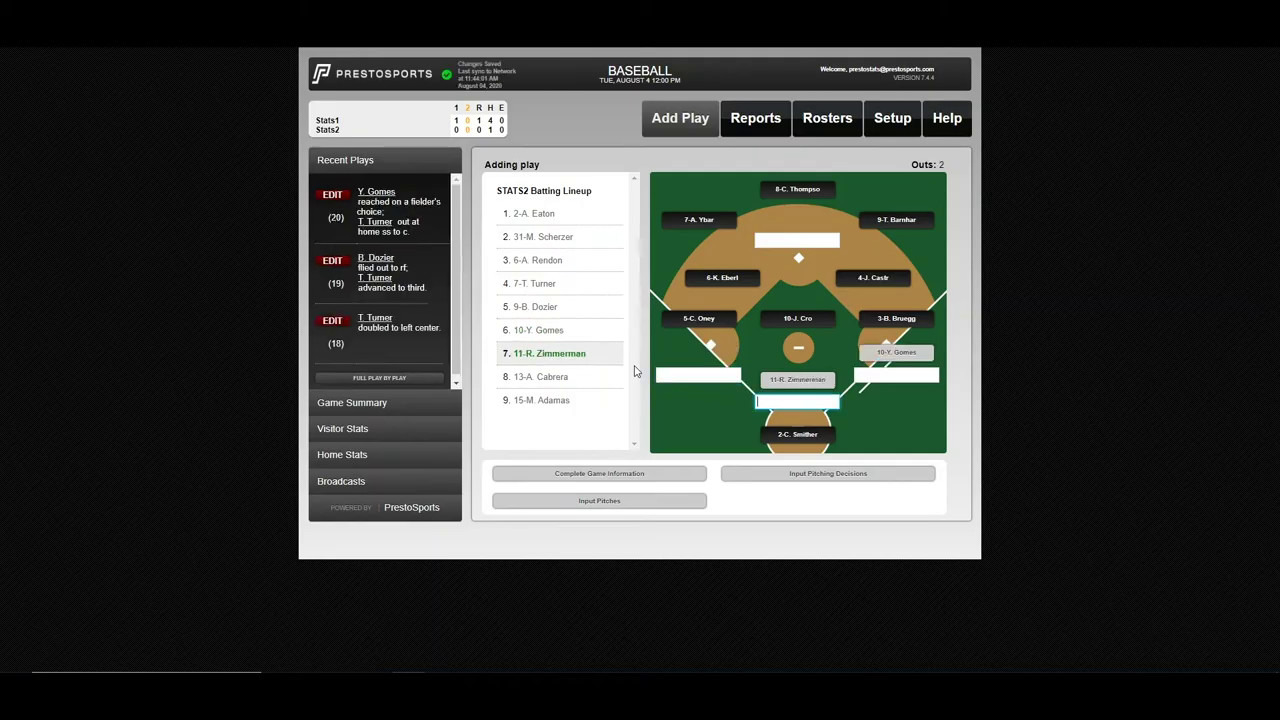
{"action": "type", "text": "p1"}
{"action": "key", "text": "Tab"}
{"action": "key", "text": "Return"}
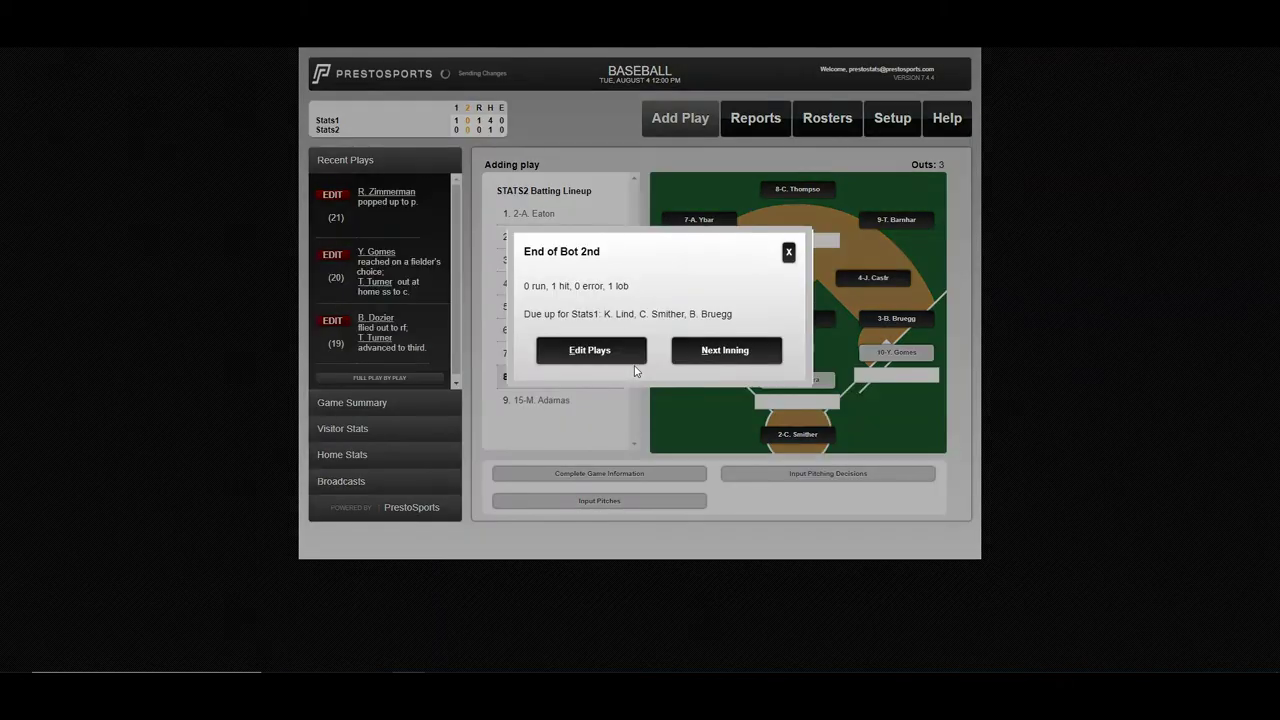
Record the top 3rd: Lind's strikeout, a called strikeout, and a 3U groundout
{"action": "key", "text": "Return"}
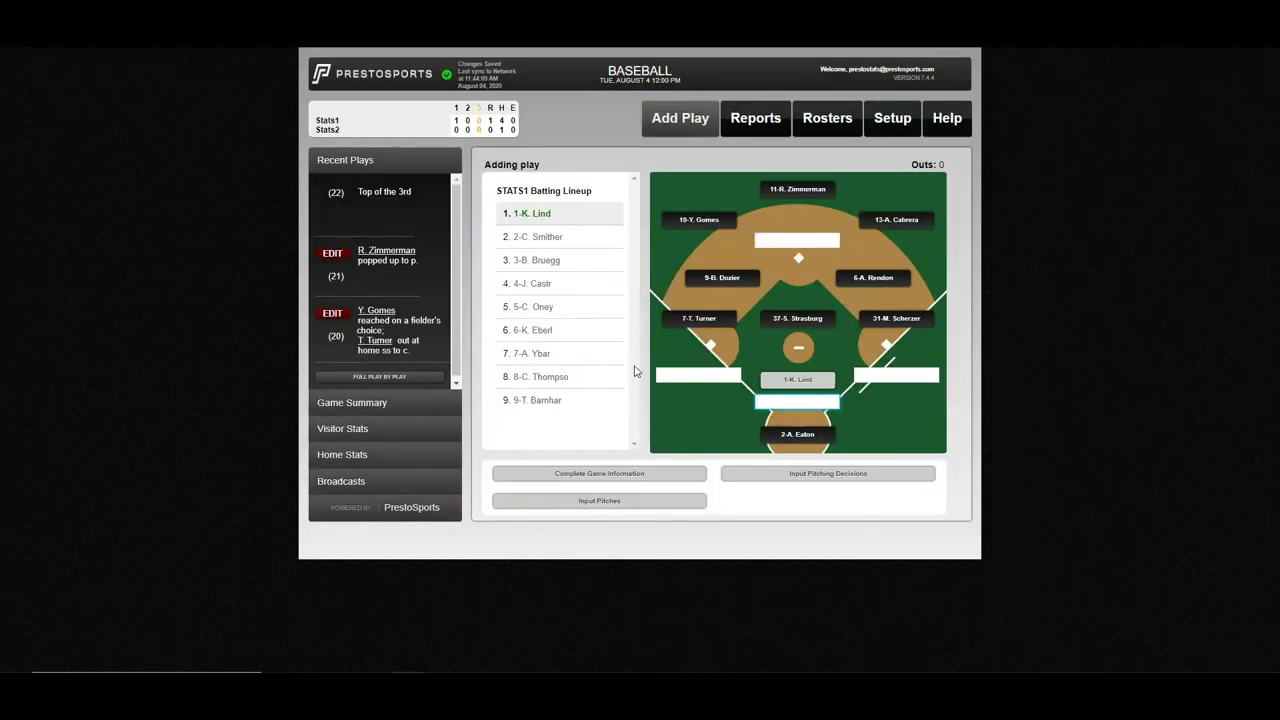
{"action": "type", "text": "k"}
{"action": "key", "text": "Return"}
{"action": "type", "text": "kl"}
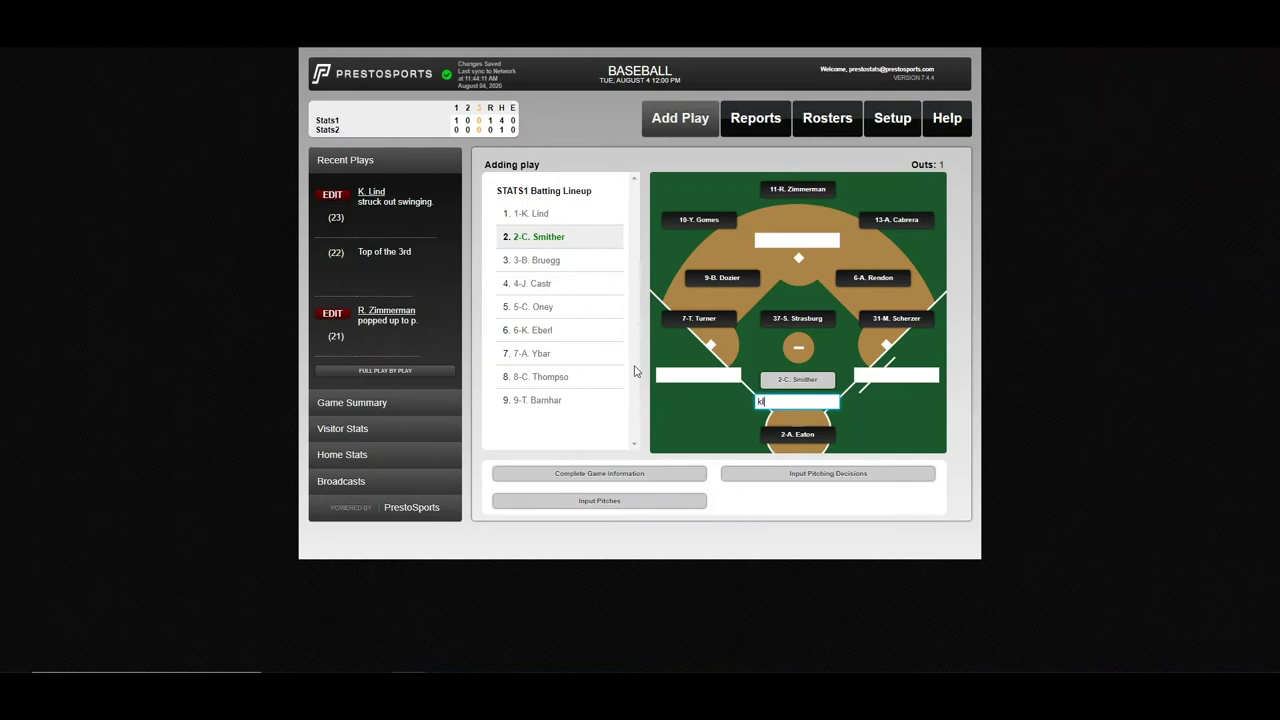
{"action": "key", "text": "Return"}
{"action": "type", "text": "3u"}
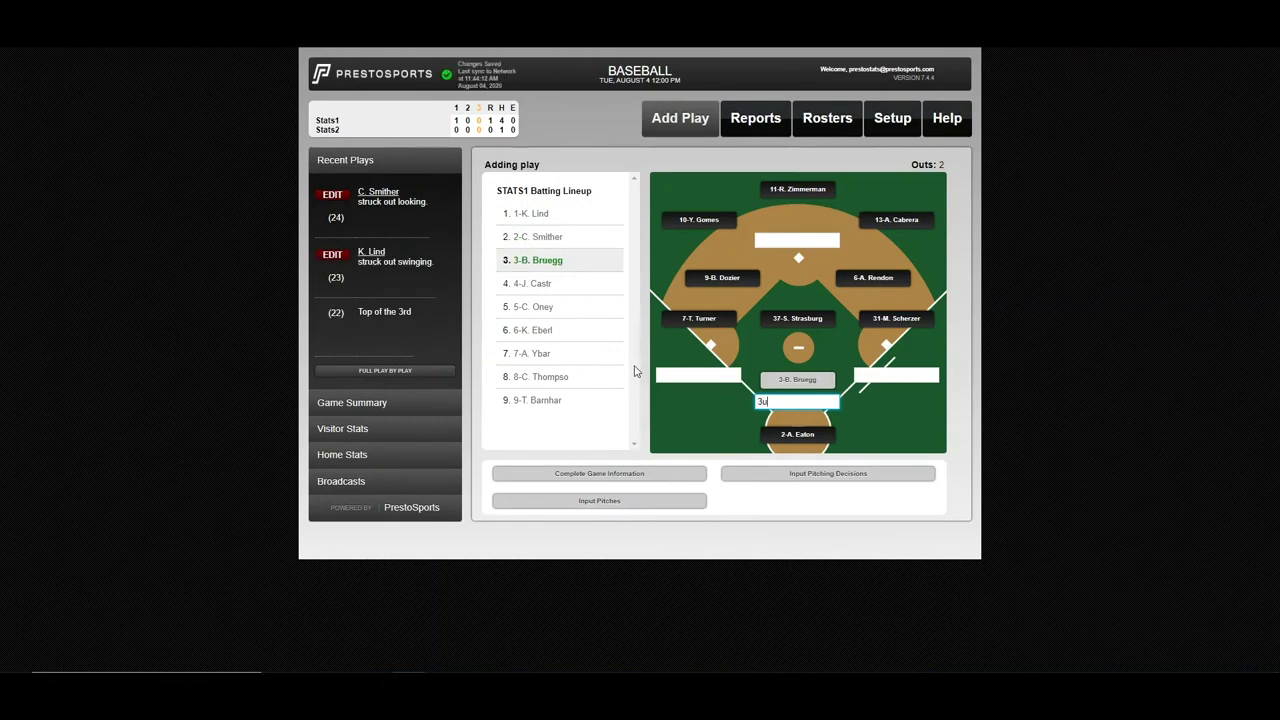
{"action": "key", "text": "Return"}
{"action": "key", "text": "Return"}
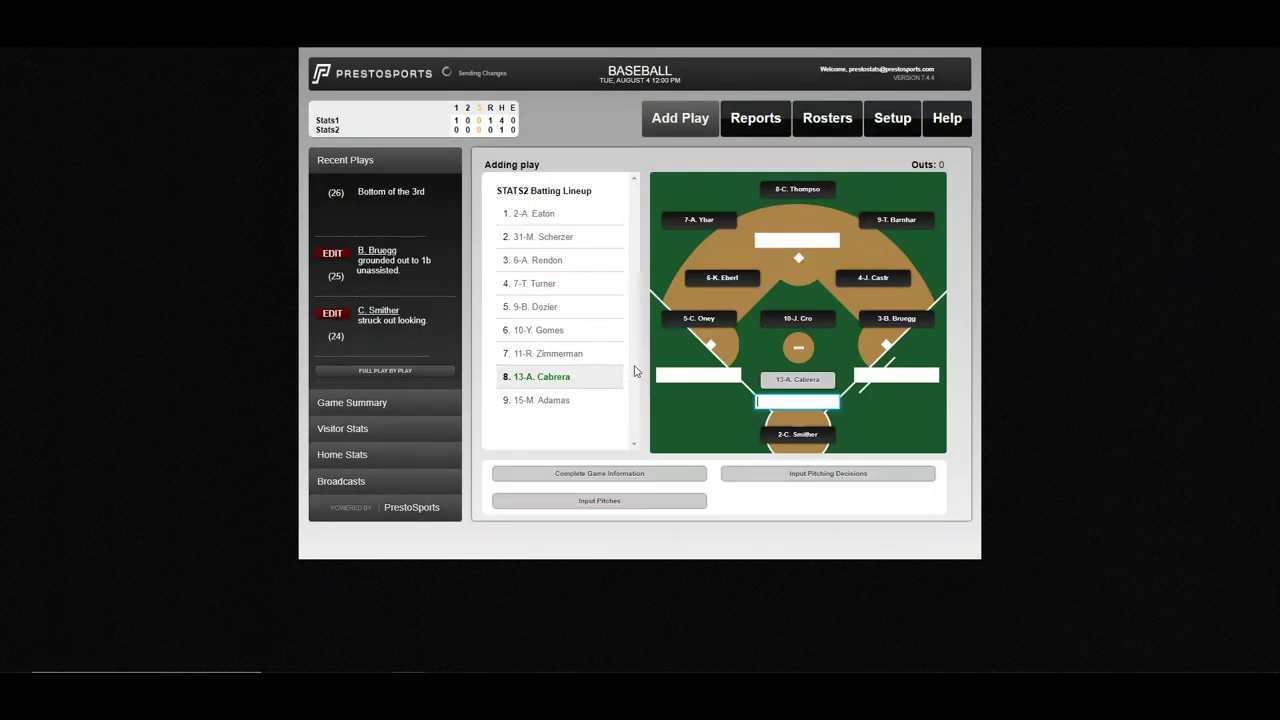
Record the bottom 3rd: Cabrera F8, Adamas's lineout to short, and Eaton's 1-3 groundout
{"action": "type", "text": "f8"}
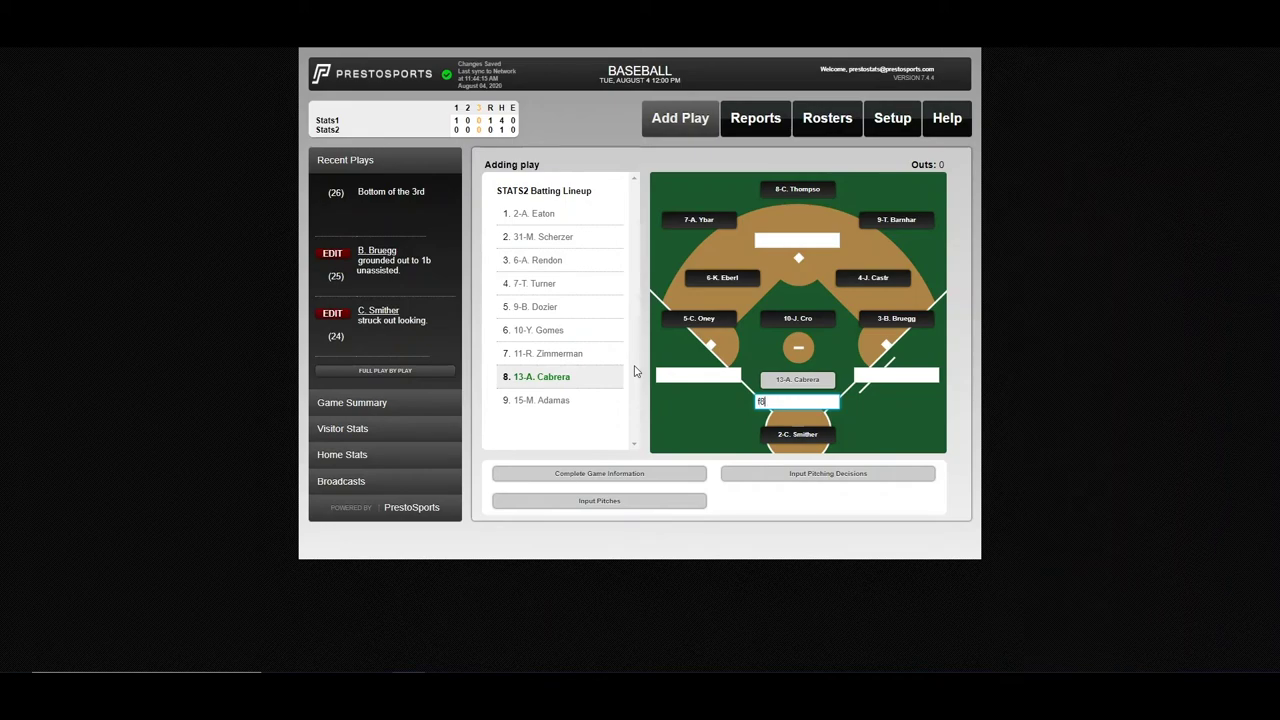
{"action": "key", "text": "Return"}
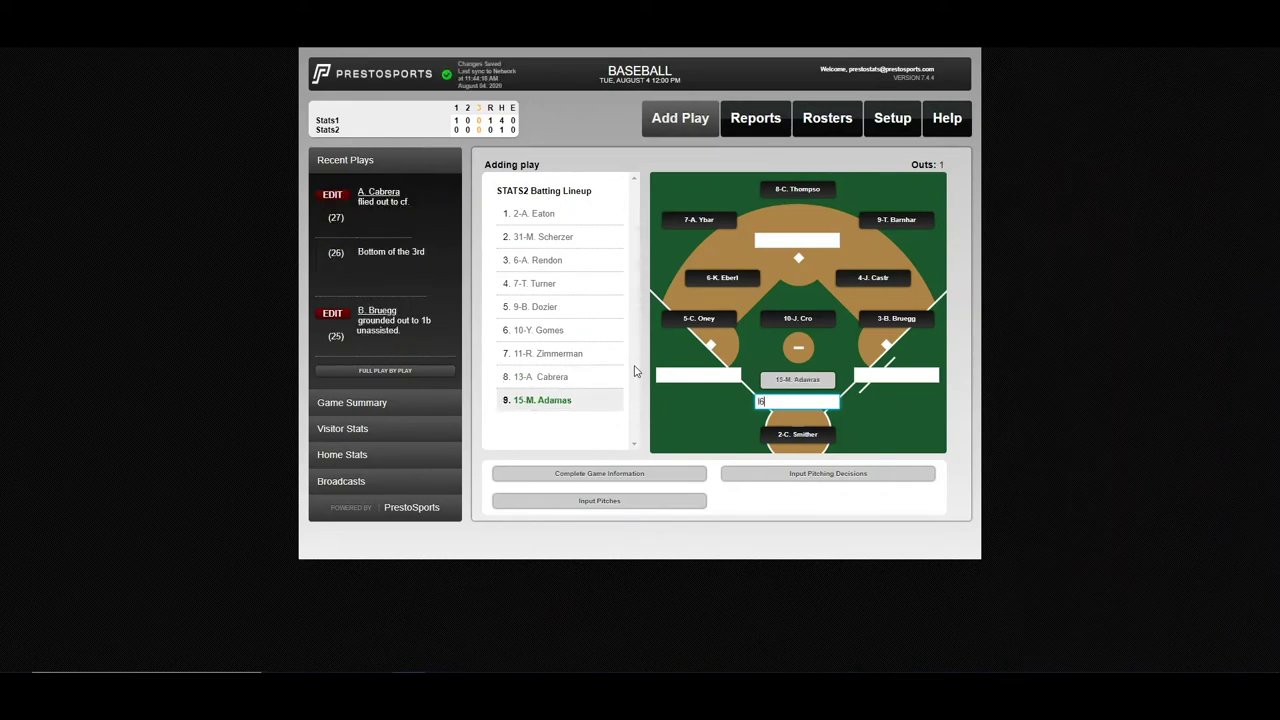
{"action": "key", "text": "Return"}
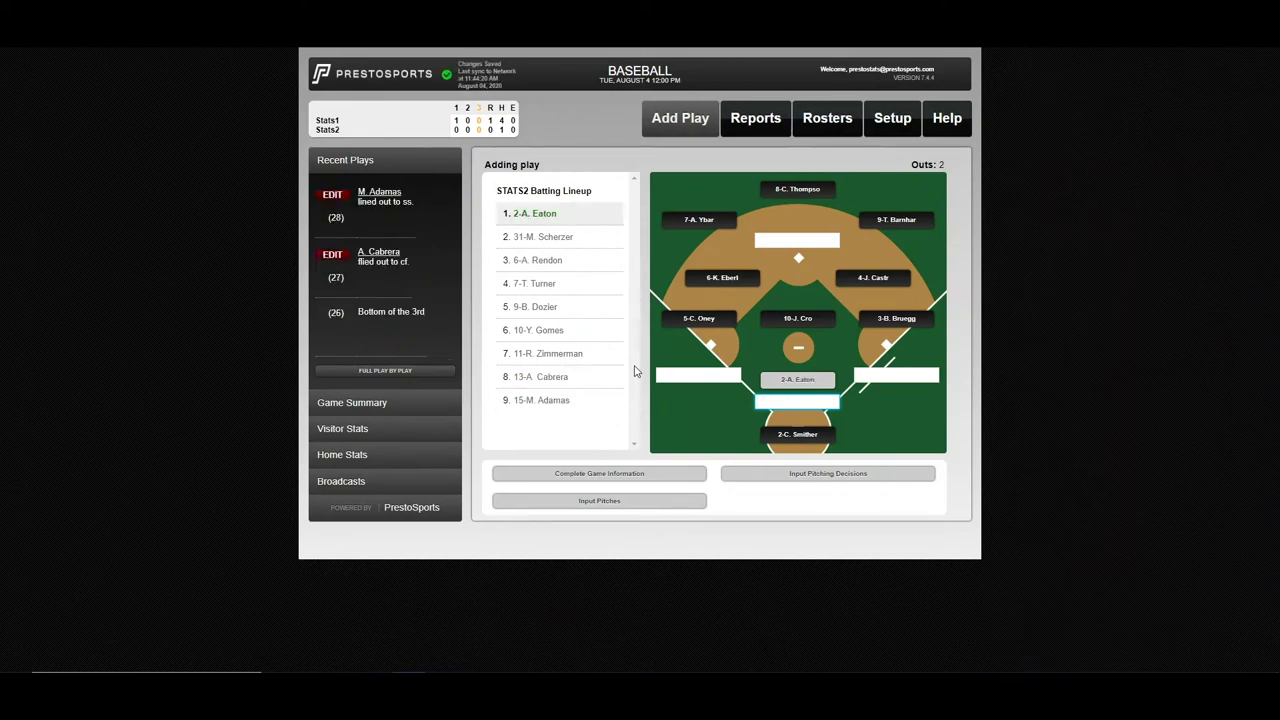
{"action": "type", "text": "13"}
{"action": "key", "text": "Return"}
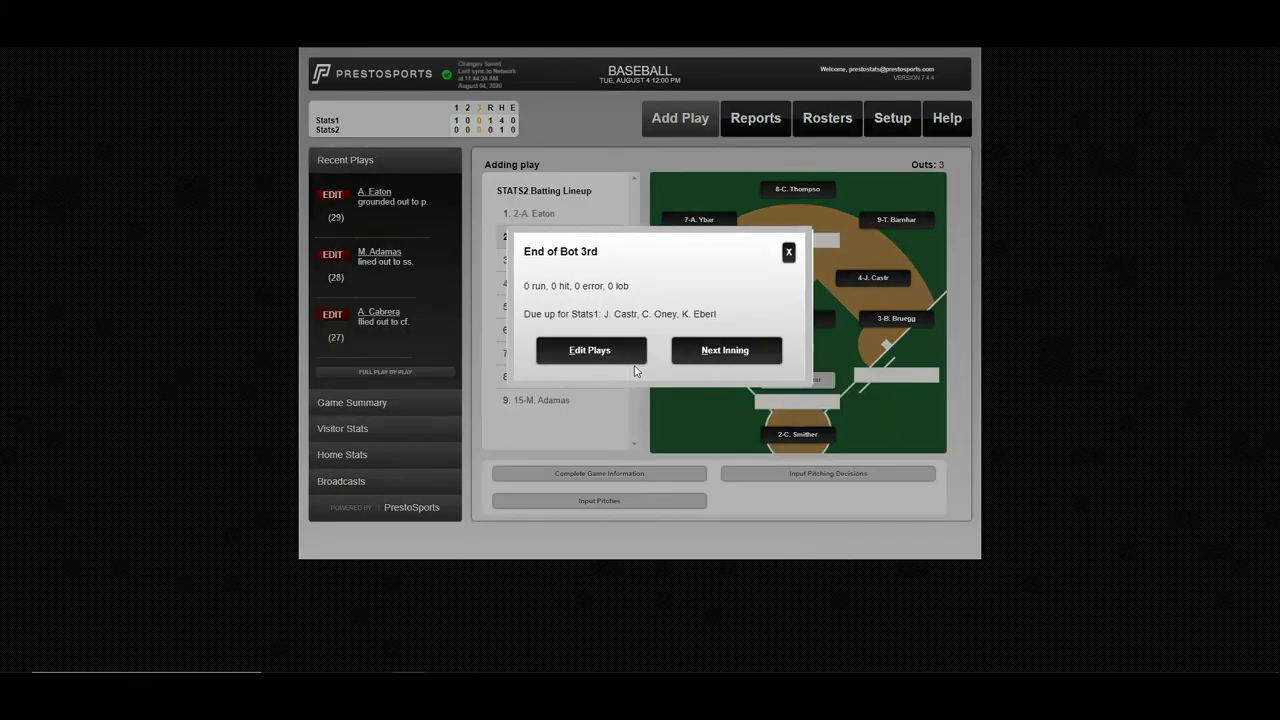
Record the top 4th: a 4-3 groundout, Oney 6-3, and Eberl's swinging strikeout
{"action": "left_click", "coordinate": [713, 352]}
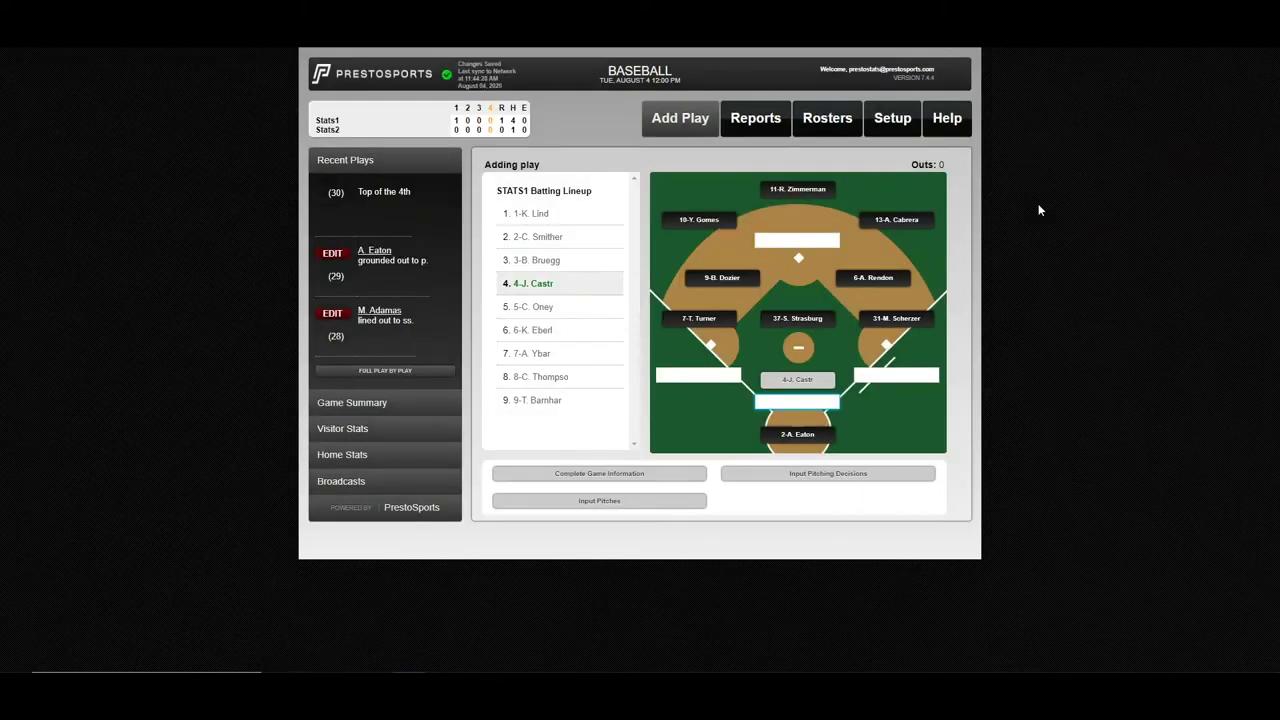
{"action": "type", "text": "43"}
{"action": "key", "text": "Return"}
{"action": "type", "text": "6"}
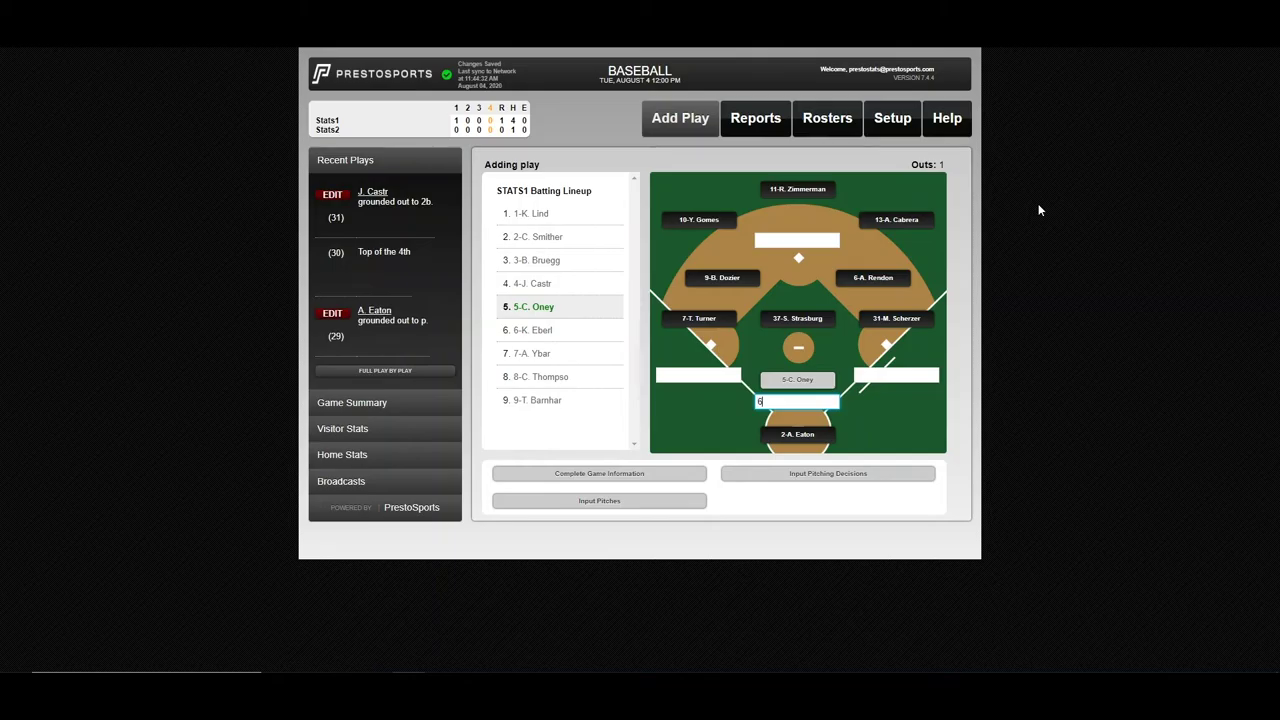
{"action": "type", "text": "3"}
{"action": "key", "text": "Return"}
{"action": "type", "text": "K"}
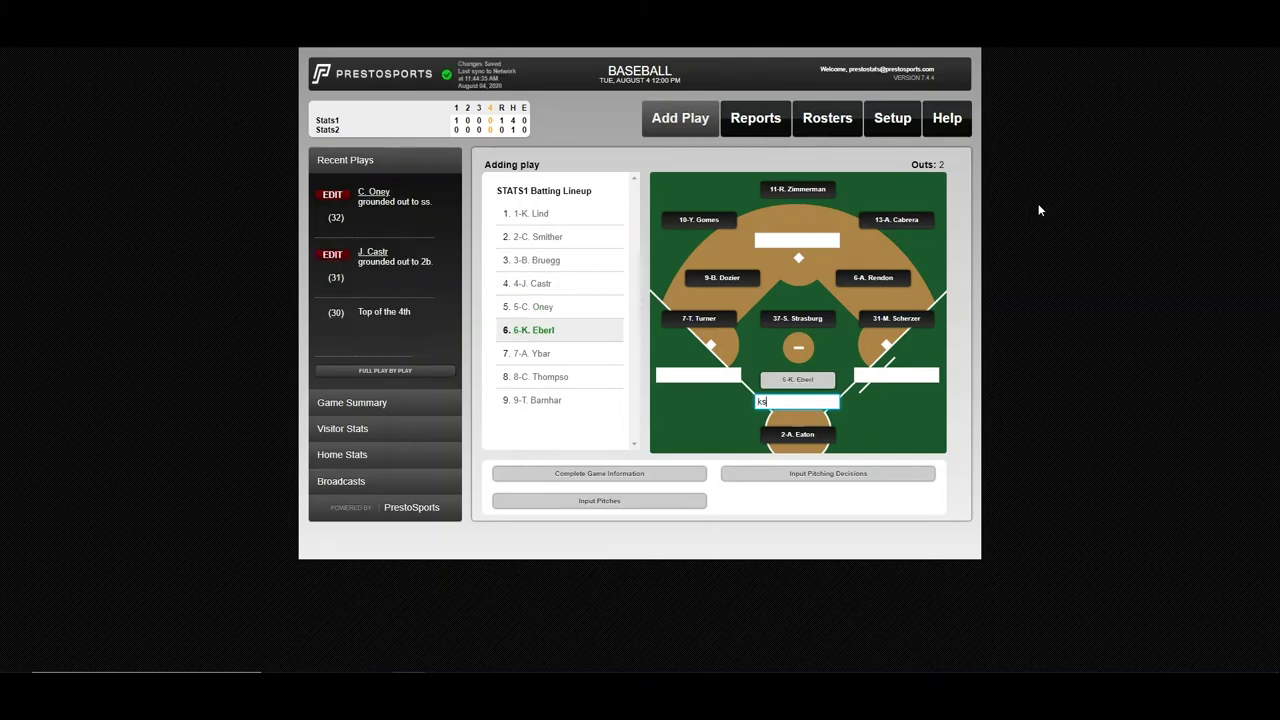
{"action": "key", "text": "Return"}
Record the bottom 4th outs: Rendon's strikeout and Turner's F3 flyout
{"action": "key", "text": "Return"}
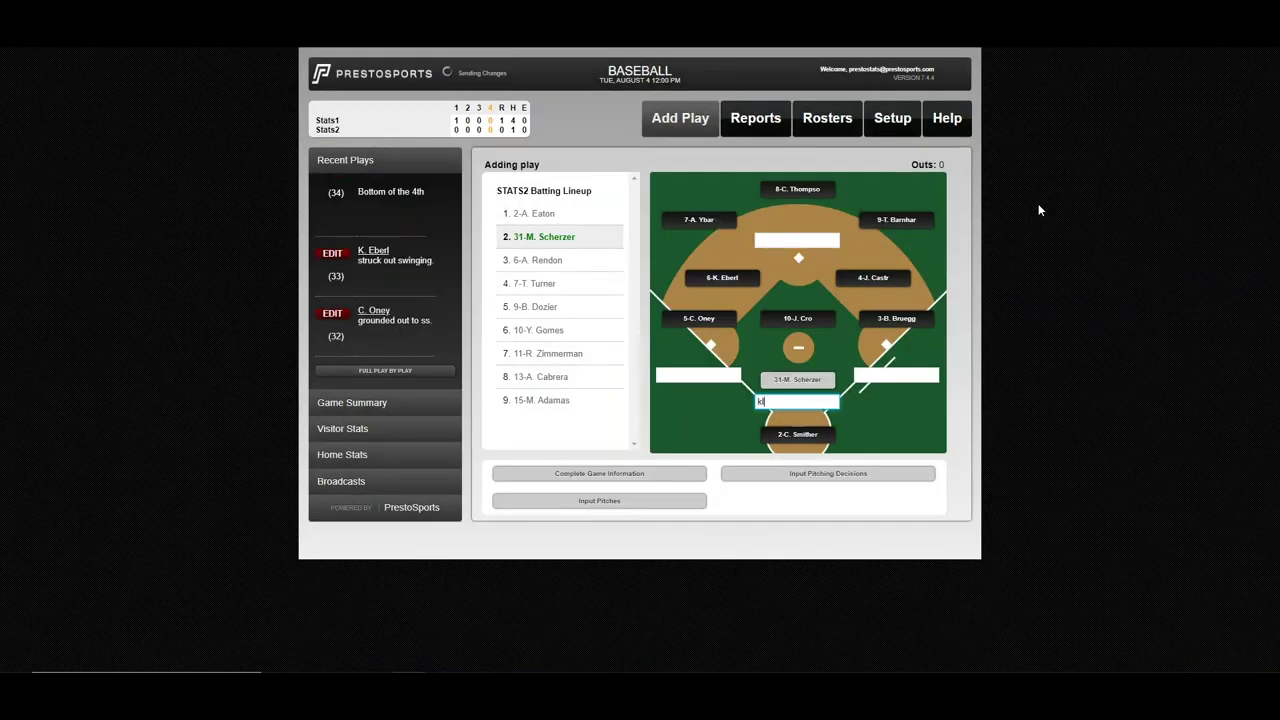
{"action": "type", "text": "klk"}
{"action": "key", "text": "Return"}
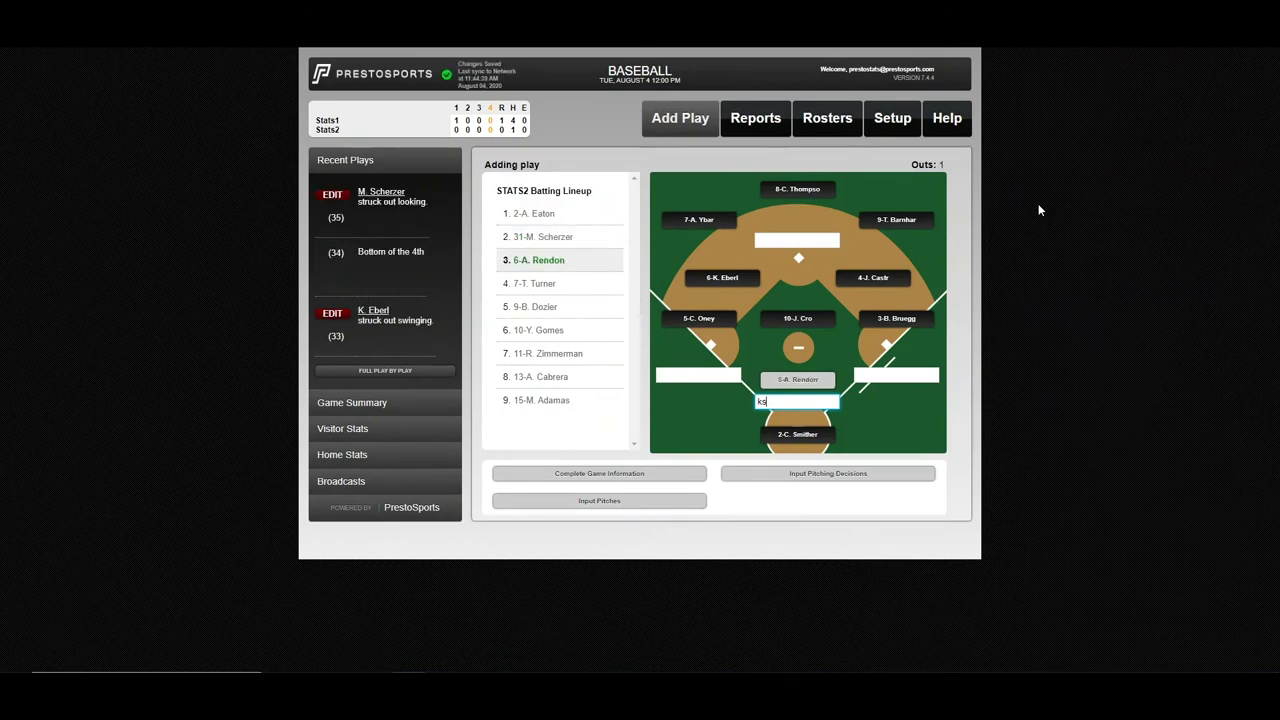
{"action": "key", "text": "Return"}
{"action": "type", "text": "f3"}
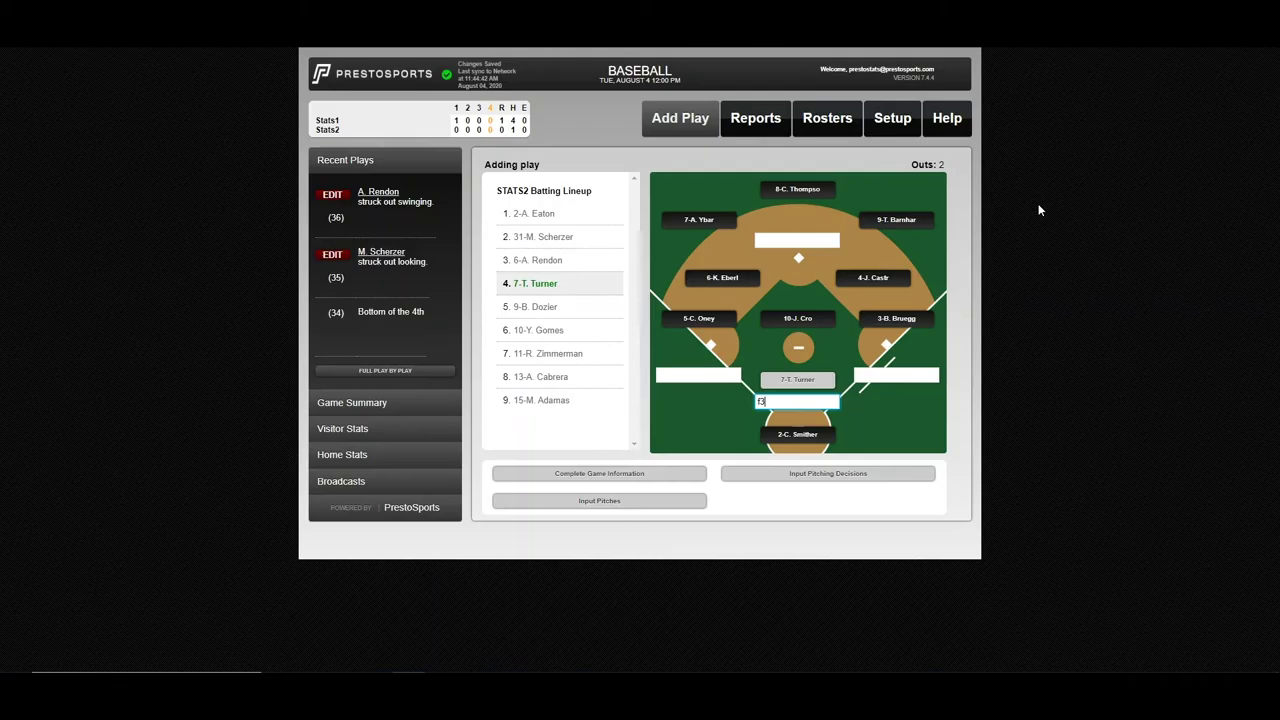
{"action": "key", "text": "Return"}
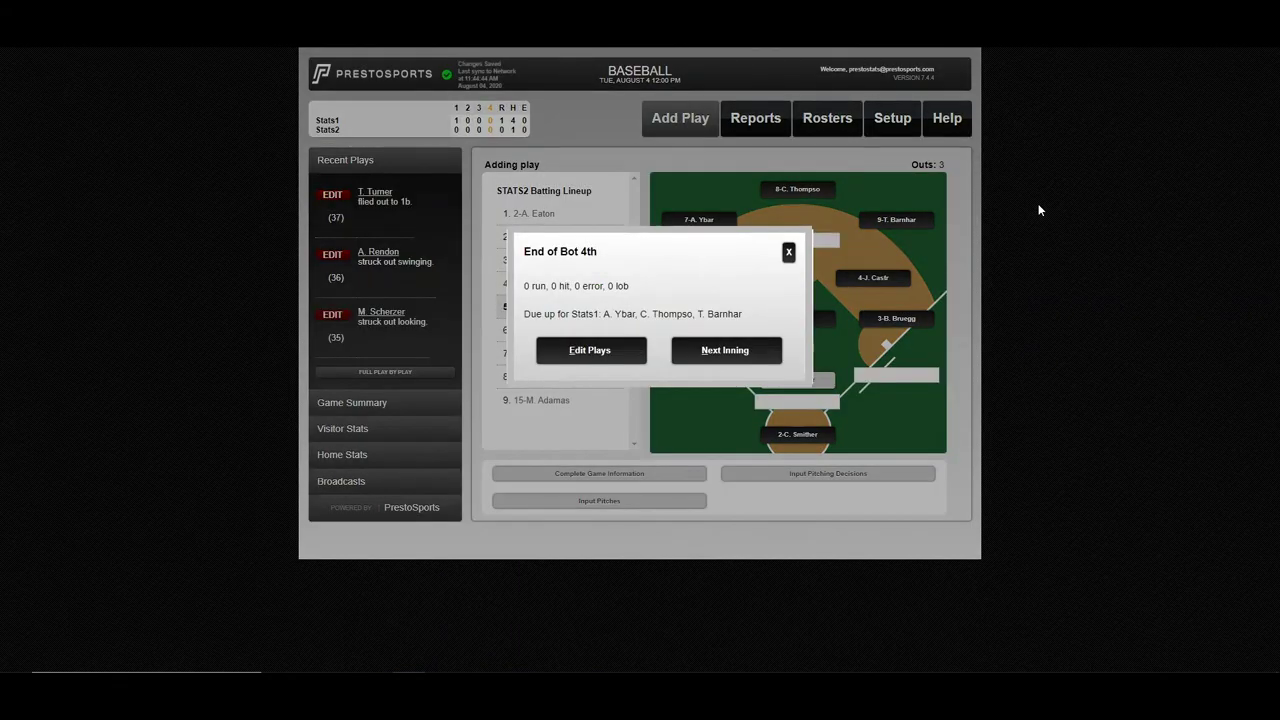
Record the top 5th: Ybar P6, Thompson P7, and Barnhar F9
{"action": "key", "text": "Return"}
{"action": "type", "text": "p6"}
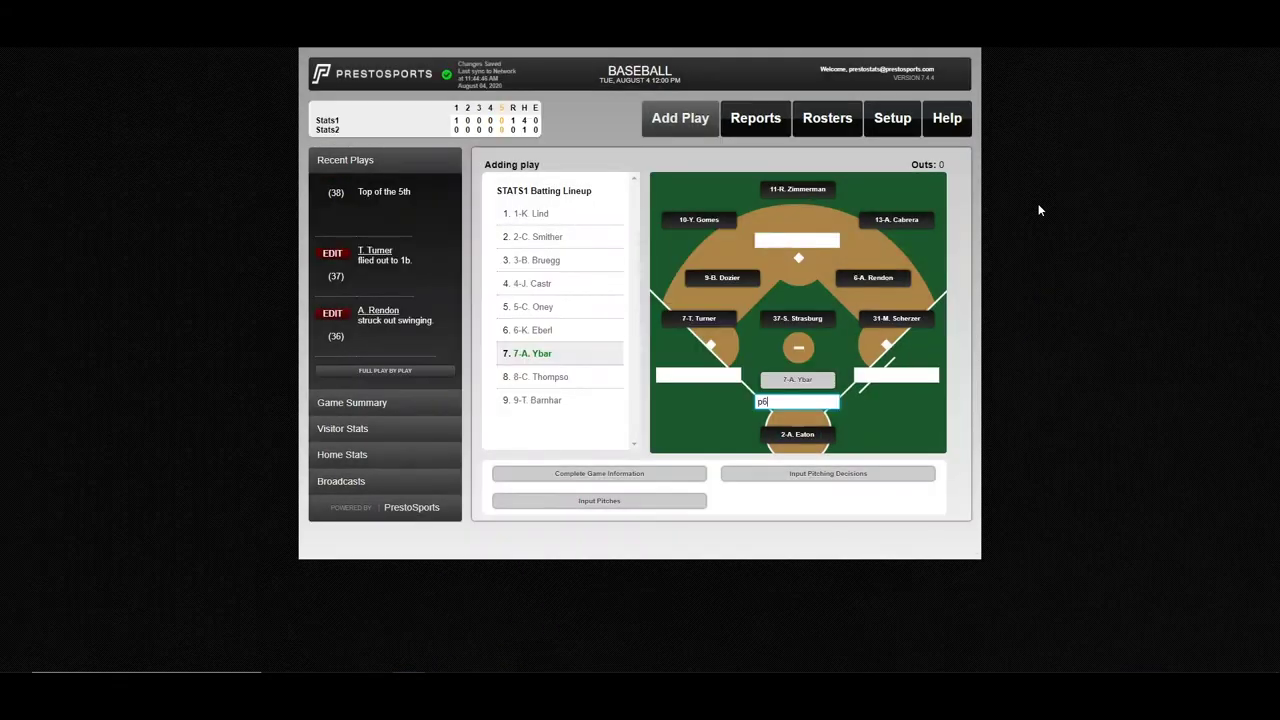
{"action": "key", "text": "Return"}
{"action": "type", "text": "p7"}
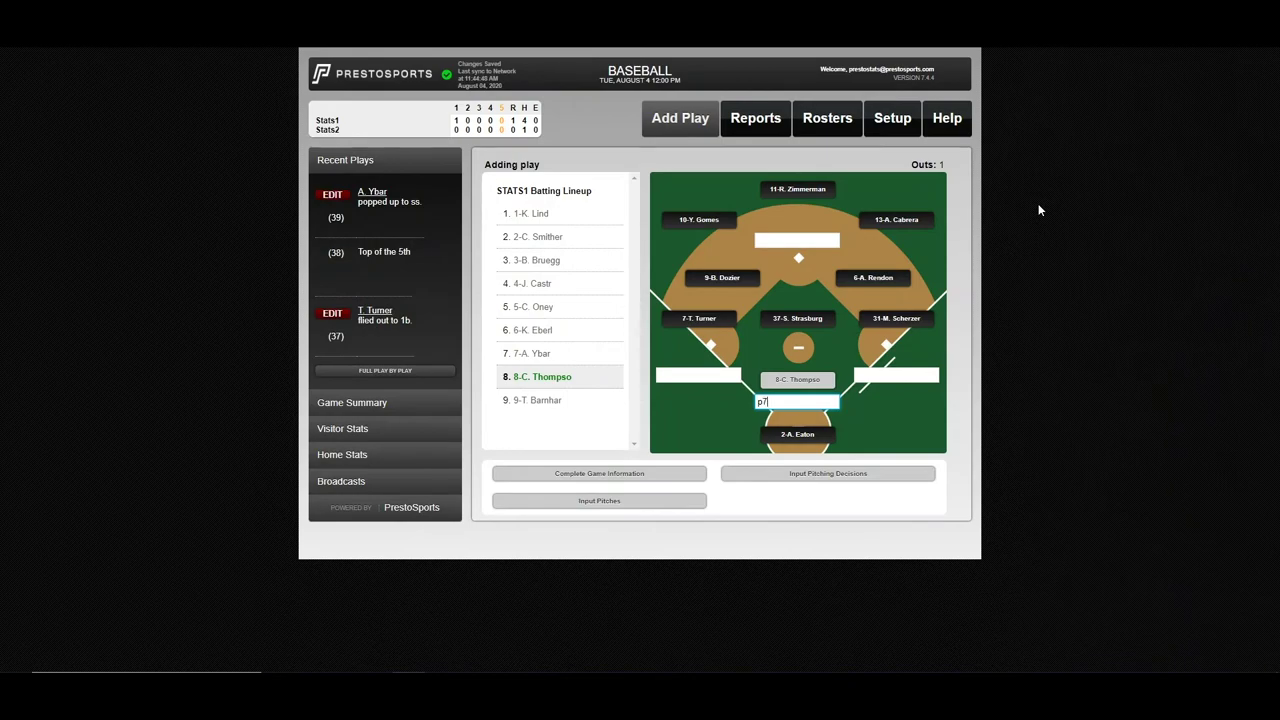
{"action": "key", "text": "Return"}
{"action": "type", "text": "f9"}
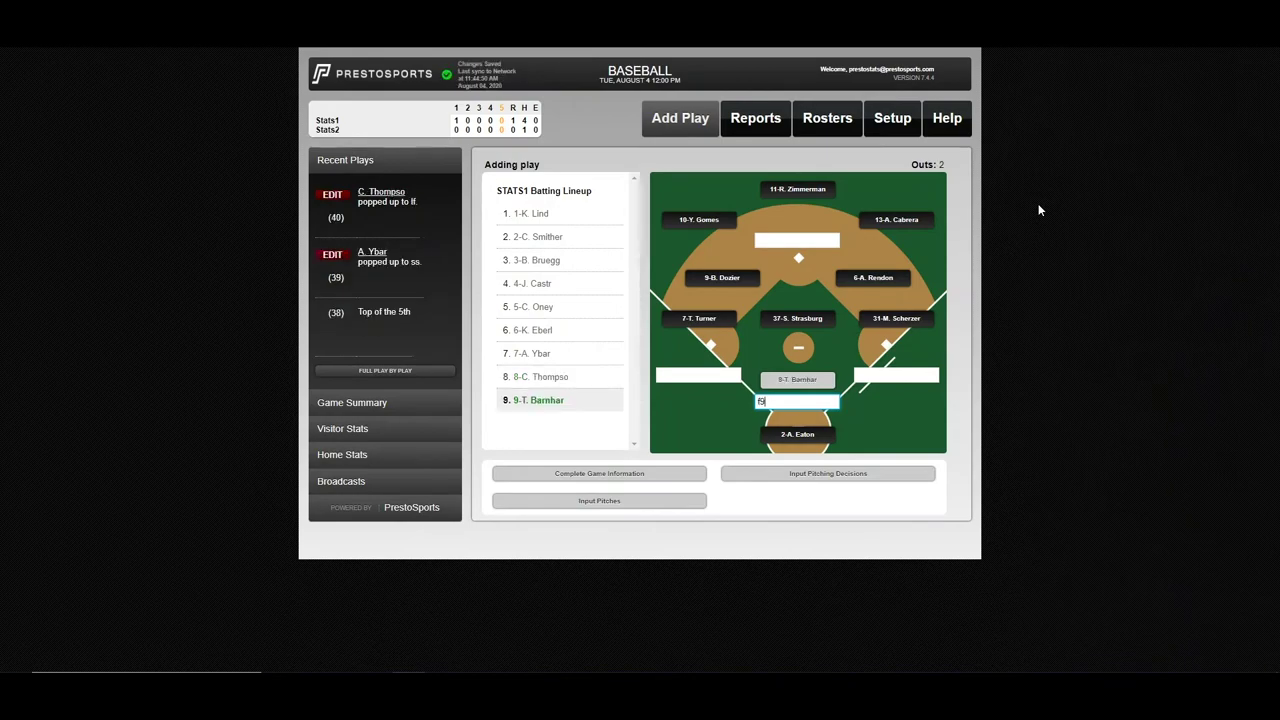
{"action": "key", "text": "Return"}
Record the bottom 5th strikeouts by Dozier, Gomes, and Zimmerman
{"action": "key", "text": "Return"}
{"action": "type", "text": "n"}
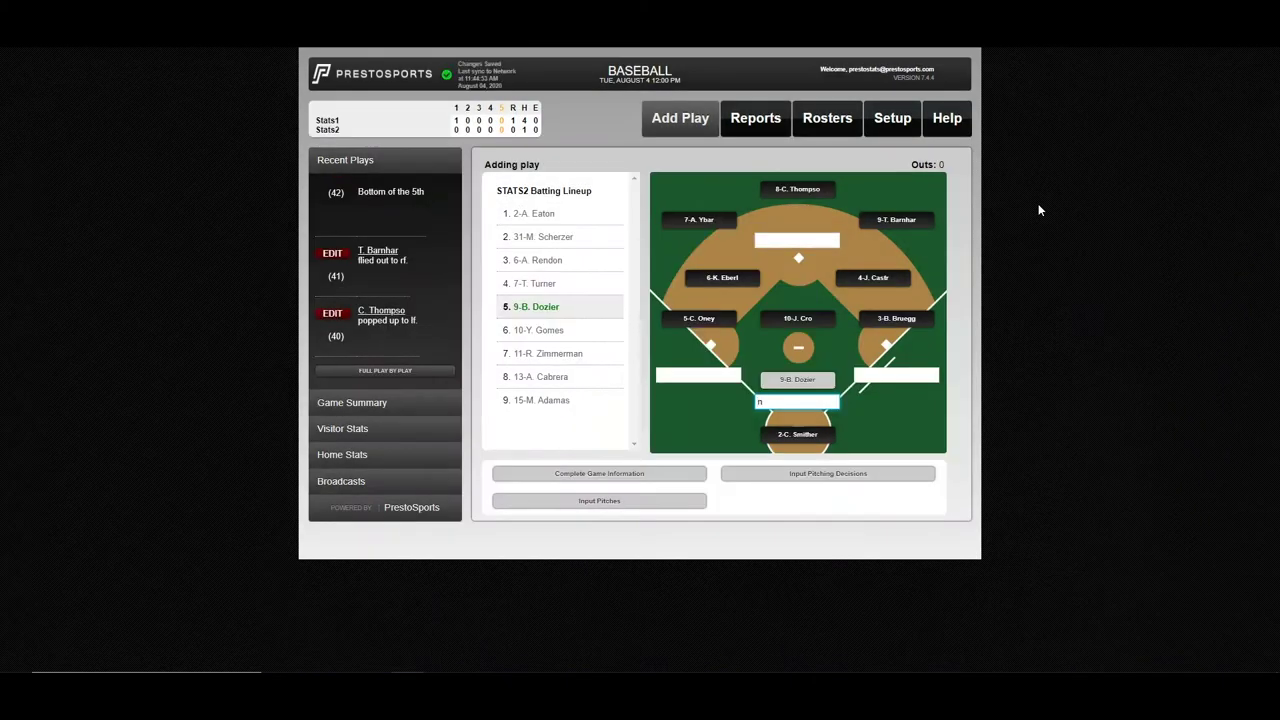
{"action": "type", "text": "s"}
{"action": "key", "text": "Return"}
{"action": "type", "text": "kl"}
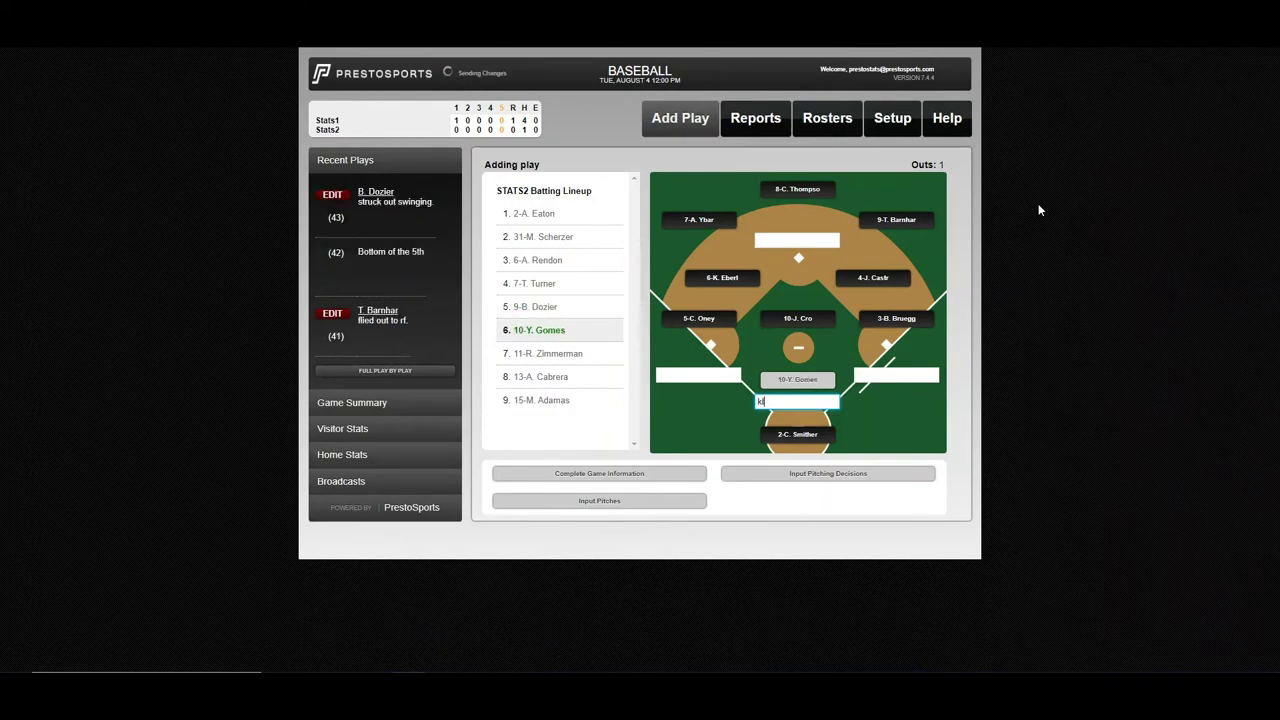
{"action": "key", "text": "Return"}
{"action": "type", "text": "k"}
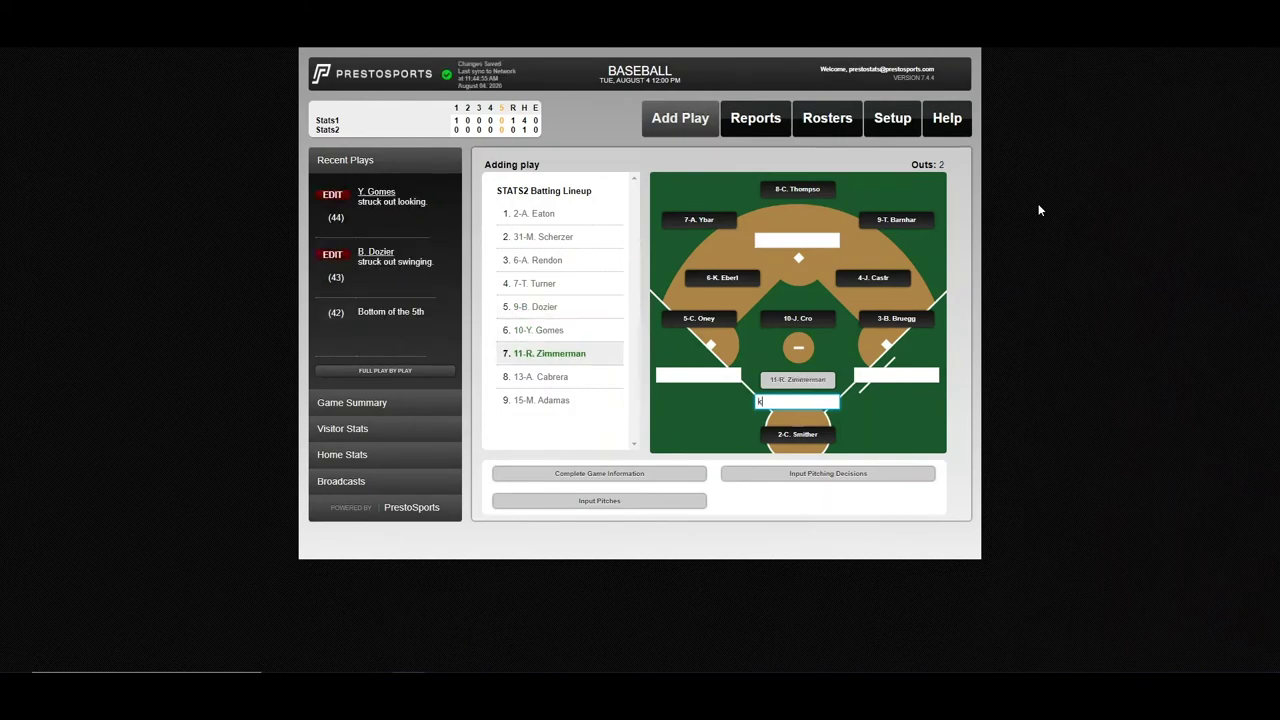
{"action": "type", "text": "s"}
{"action": "key", "text": "Return"}
{"action": "key", "text": "Return"}
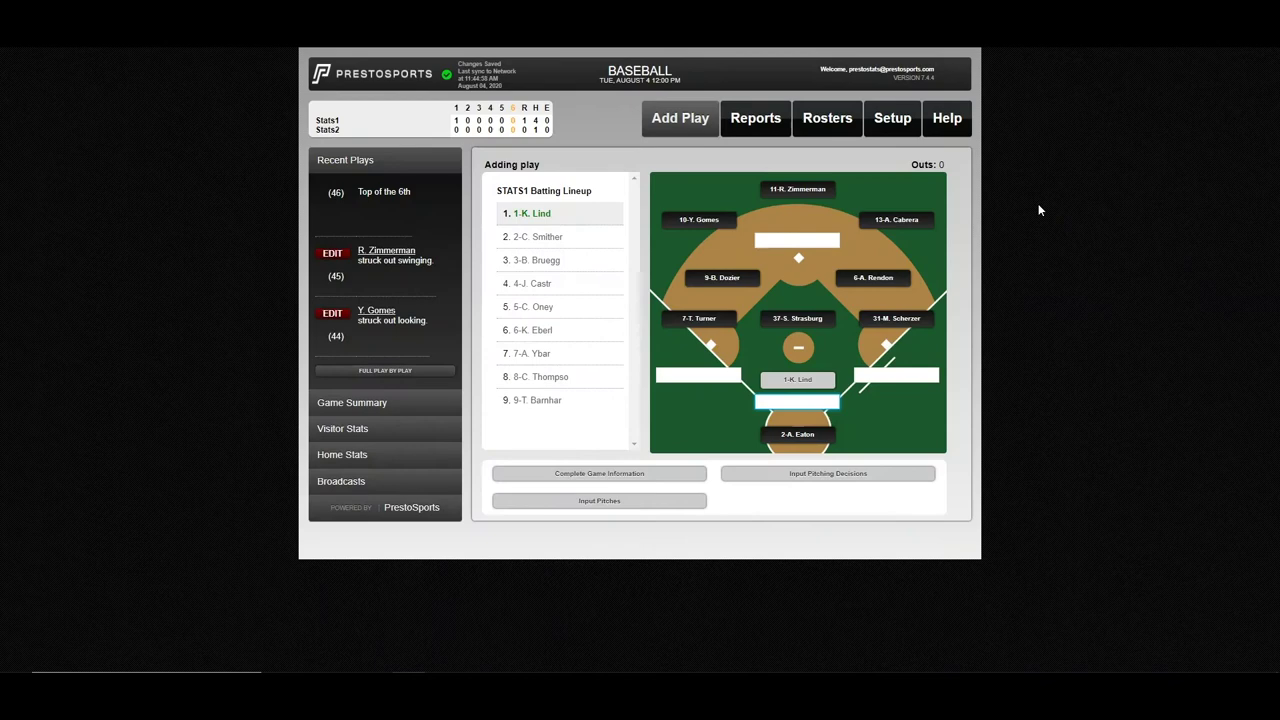
{"action": "type", "text": "kl"}
Record the top 6th strikeouts by Lind, Smither, and Bruegg
{"action": "key", "text": "Return"}
{"action": "type", "text": "k"}
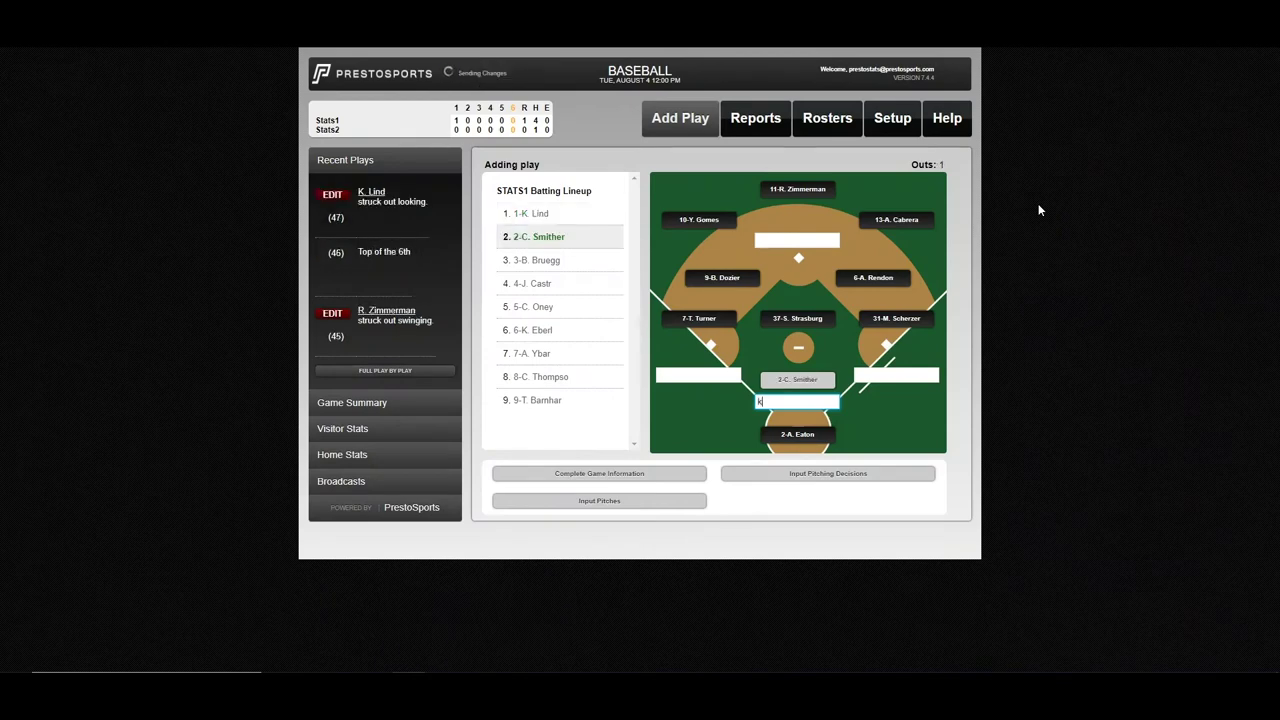
{"action": "type", "text": "l"}
{"action": "key", "text": "Return"}
{"action": "type", "text": "ks"}
{"action": "key", "text": "Return"}
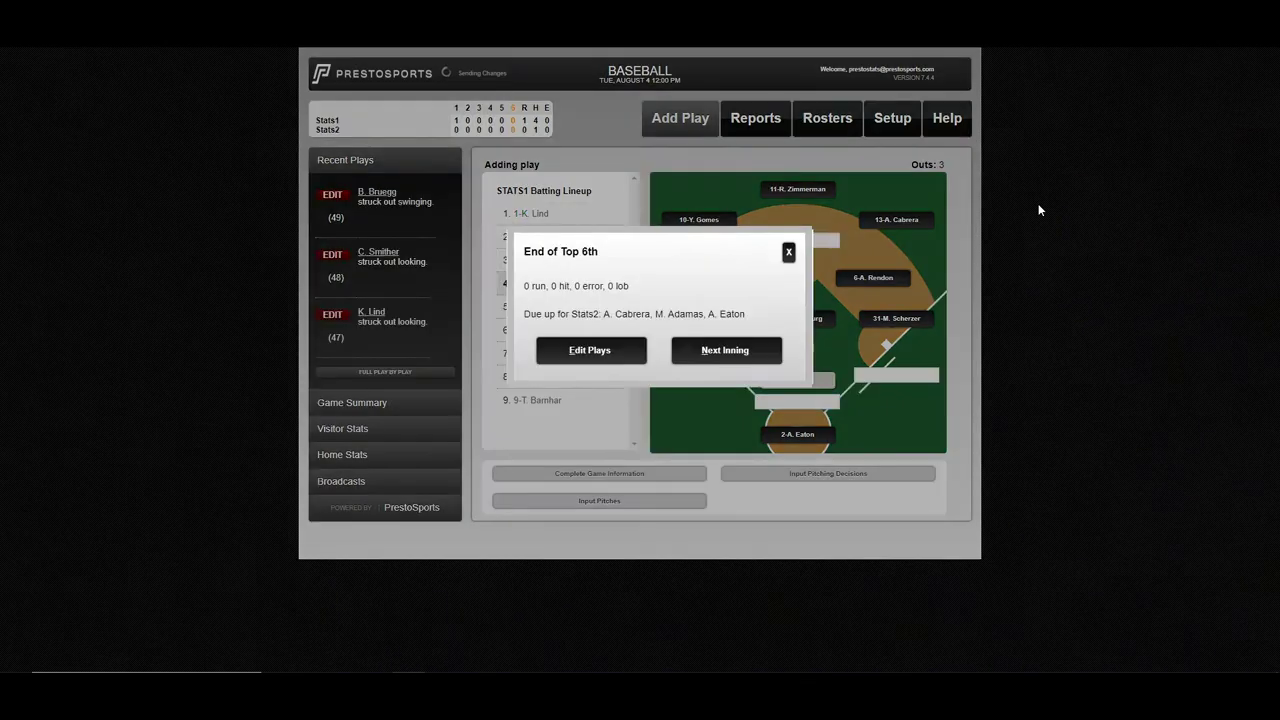
Record the bottom 6th outs: Cabrera's F9 flyout and Eaton's G5 groundout
{"action": "key", "text": "Return"}
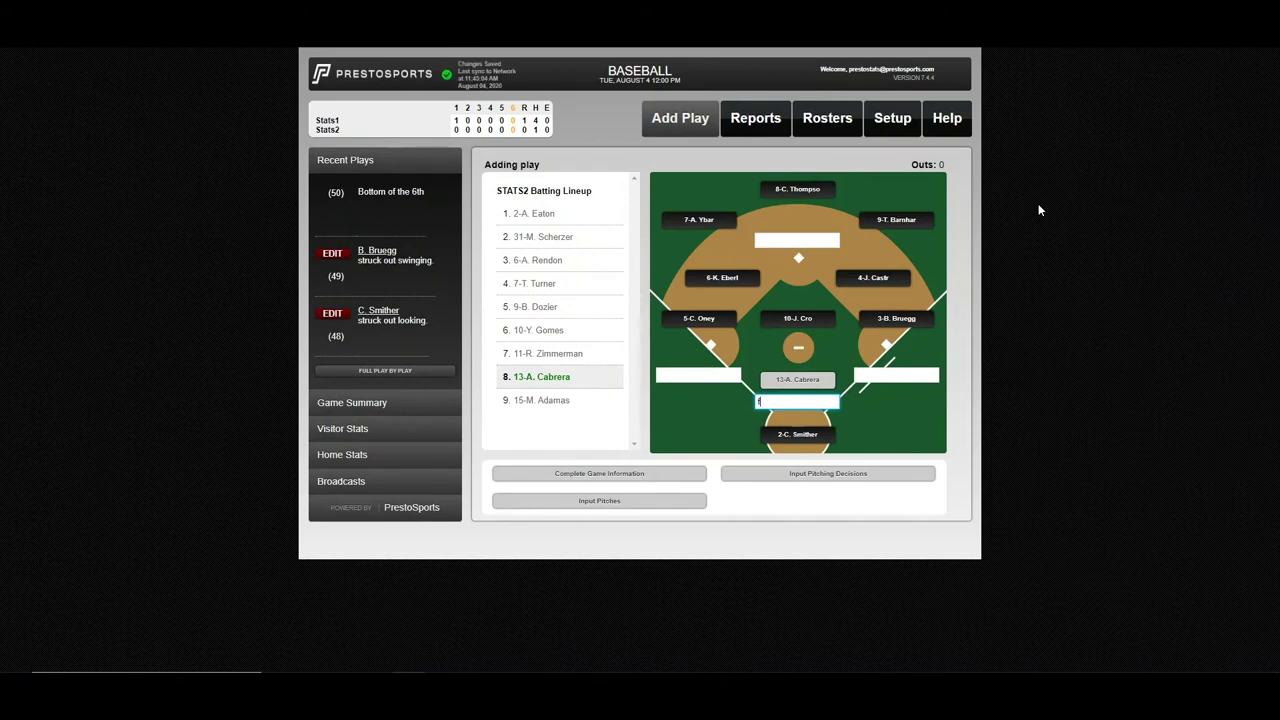
{"action": "key", "text": "Return"}
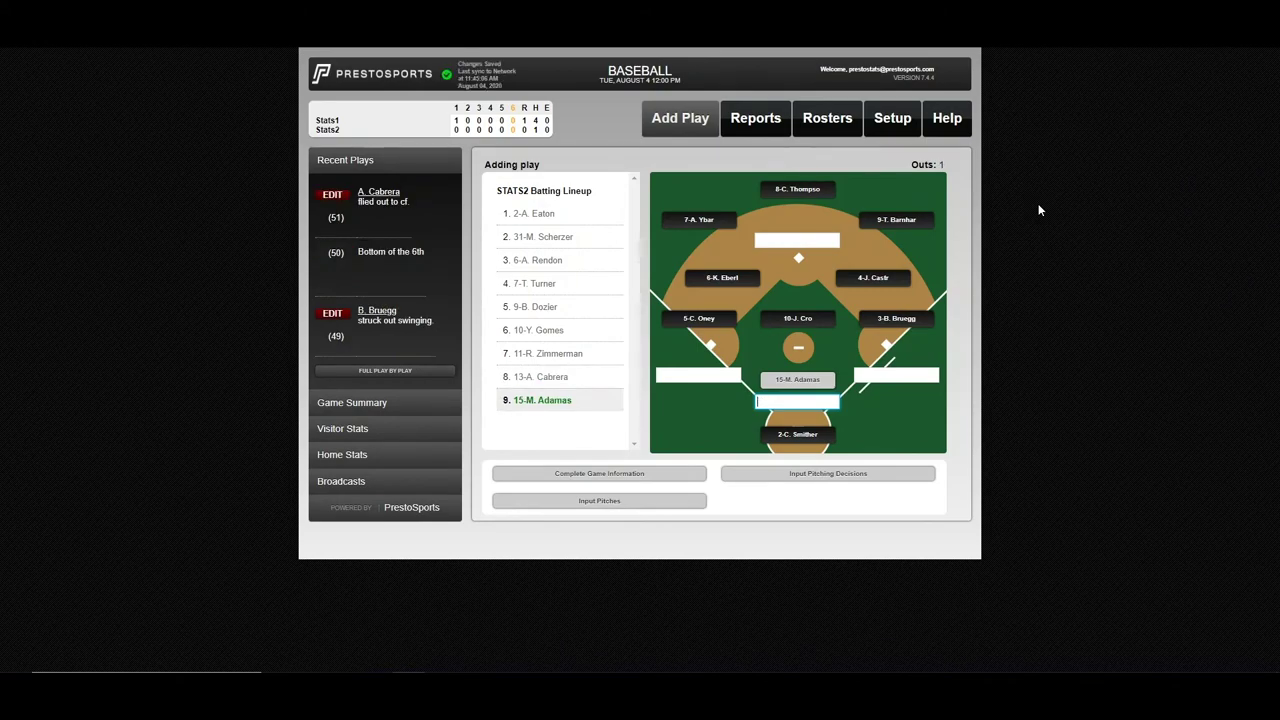
{"action": "type", "text": "f9"}
{"action": "key", "text": "Return"}
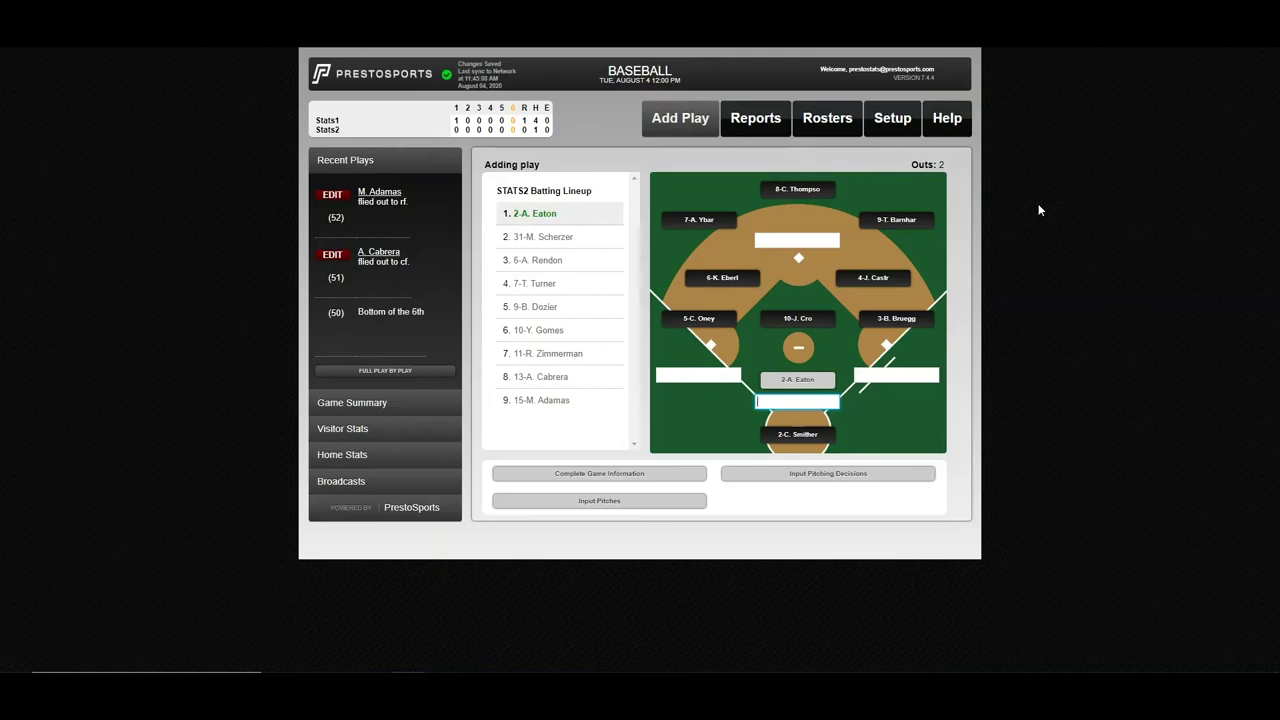
{"action": "type", "text": "g5"}
{"action": "key", "text": "Return"}
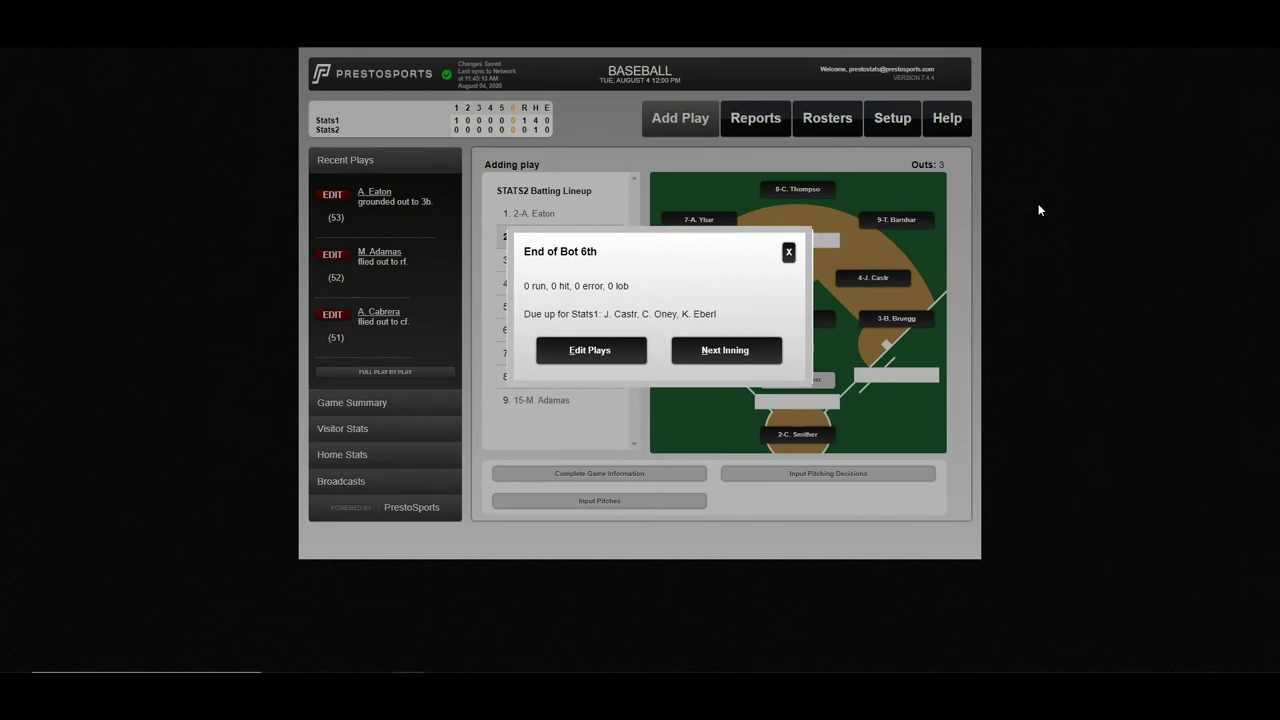
Record the top 7th outs by Castr, Oney (F9) and Eberl (KS)
{"action": "key", "text": "Return"}
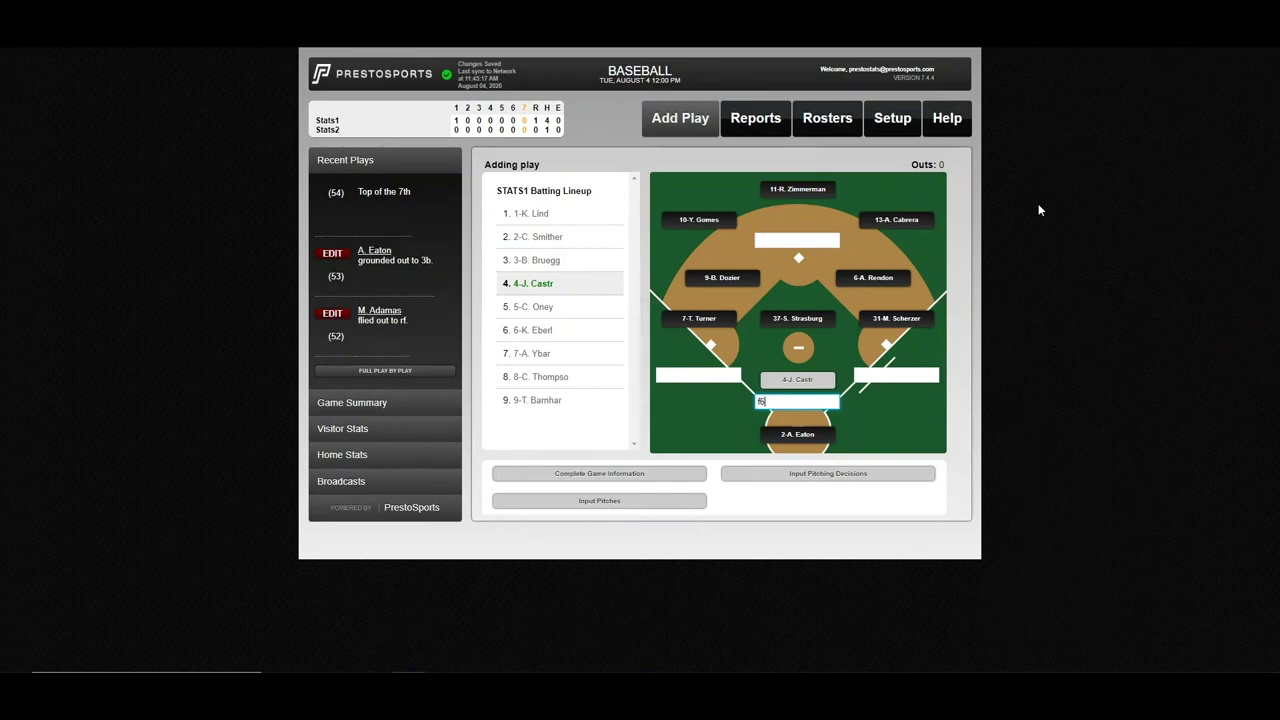
{"action": "key", "text": "Return"}
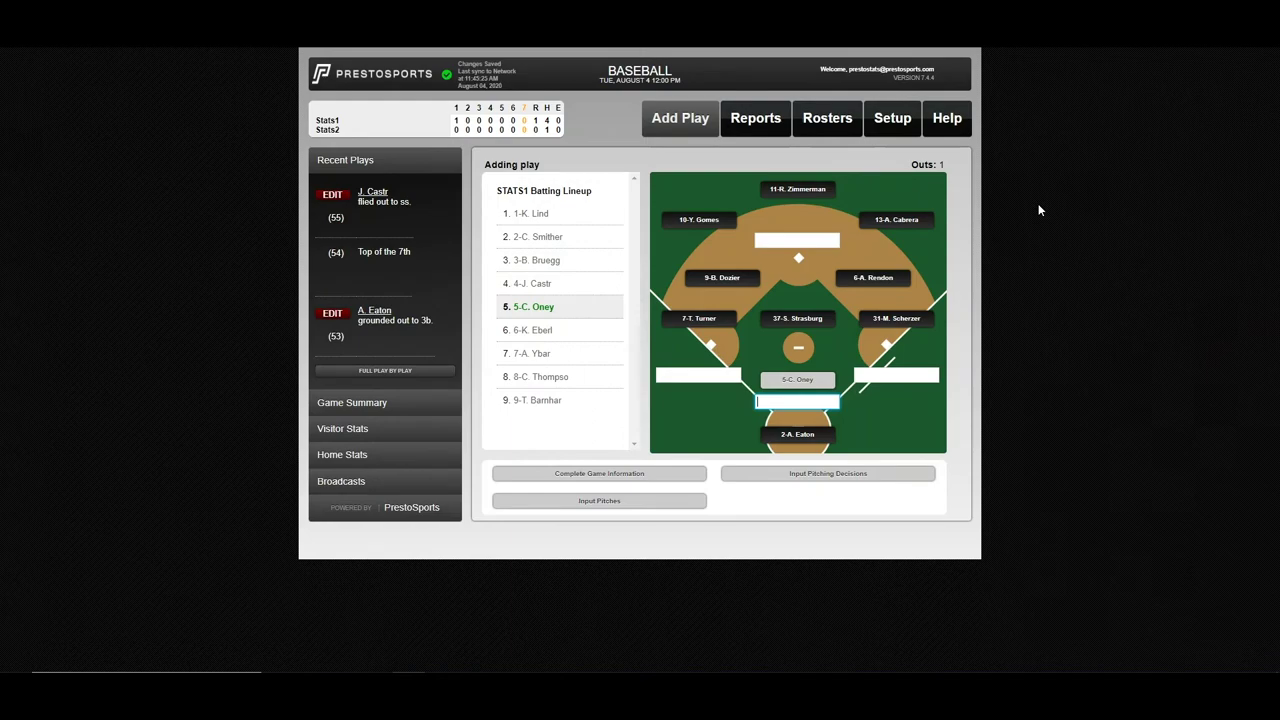
{"action": "type", "text": "f9"}
{"action": "key", "text": "Return"}
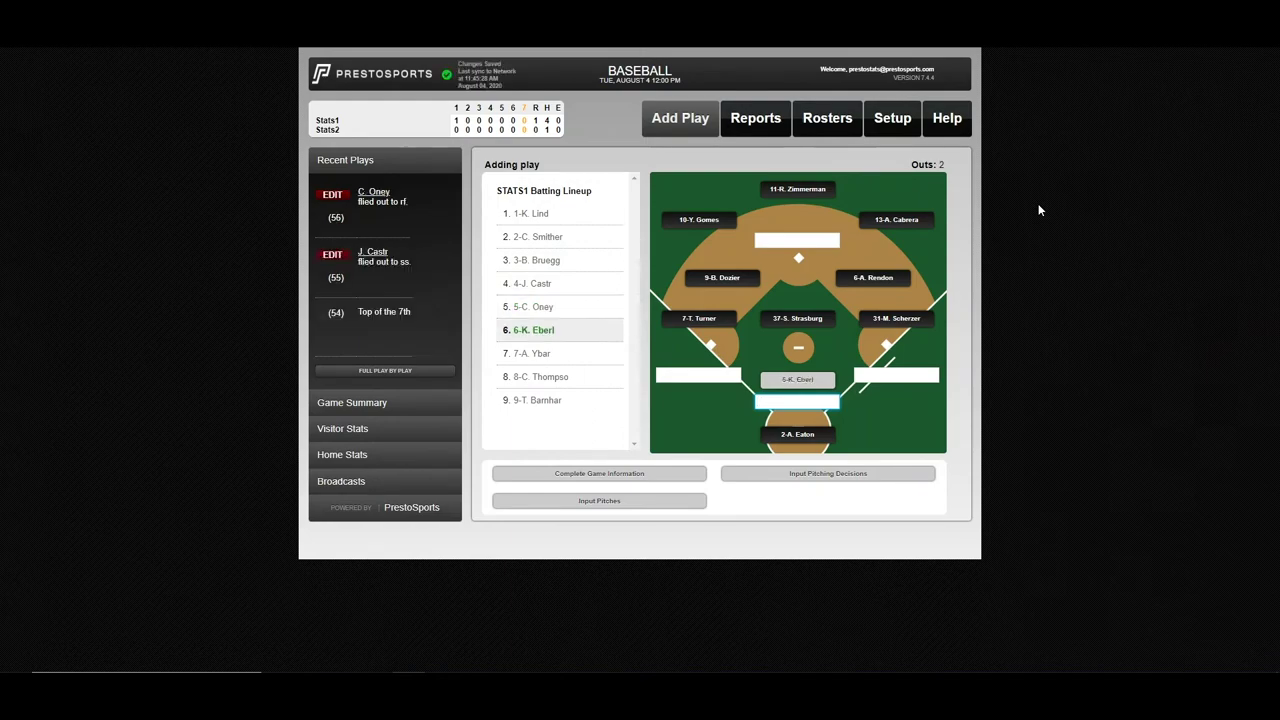
{"action": "type", "text": "ks"}
{"action": "key", "text": "Return"}
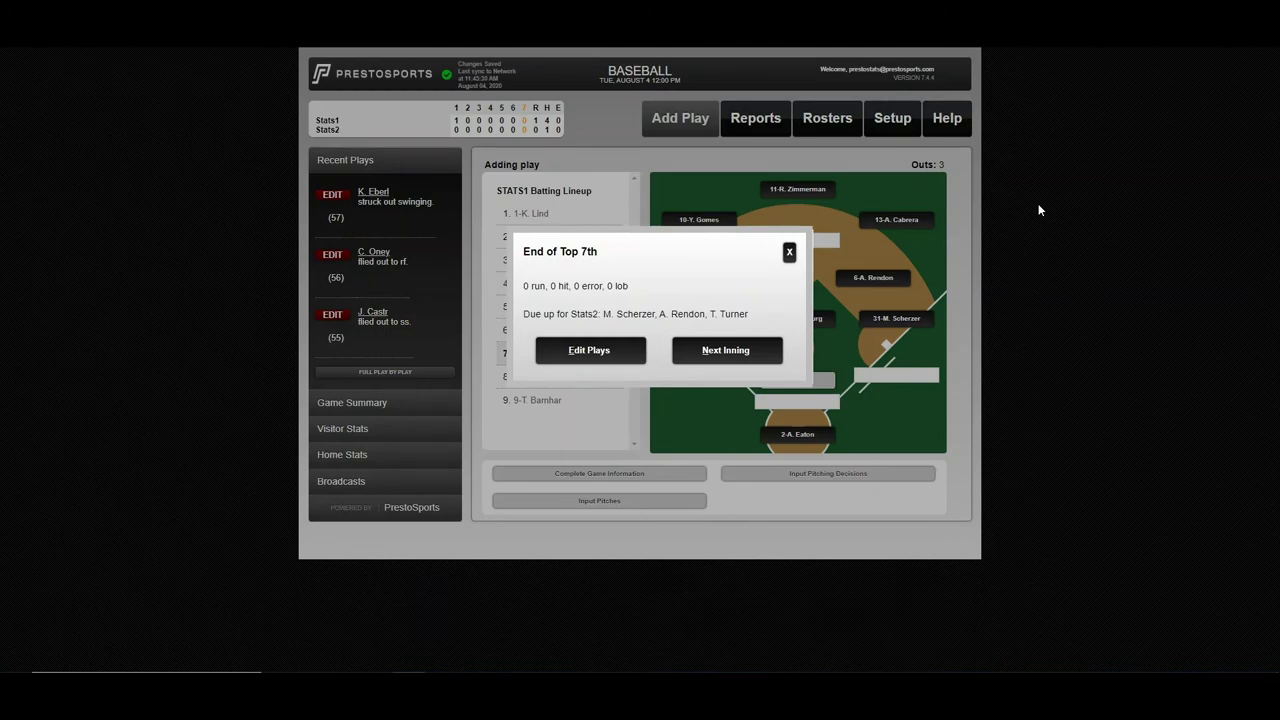
{"action": "key", "text": "Return"}
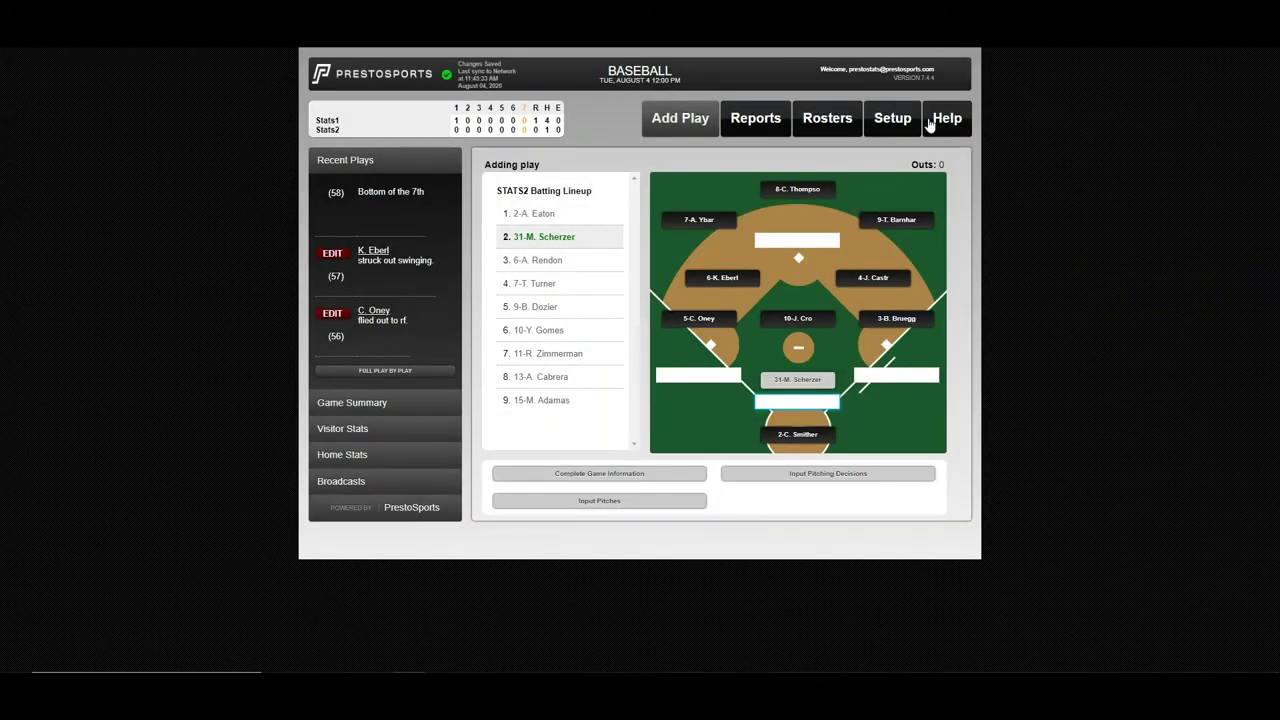
{"action": "left_click", "coordinate": [826, 120]}
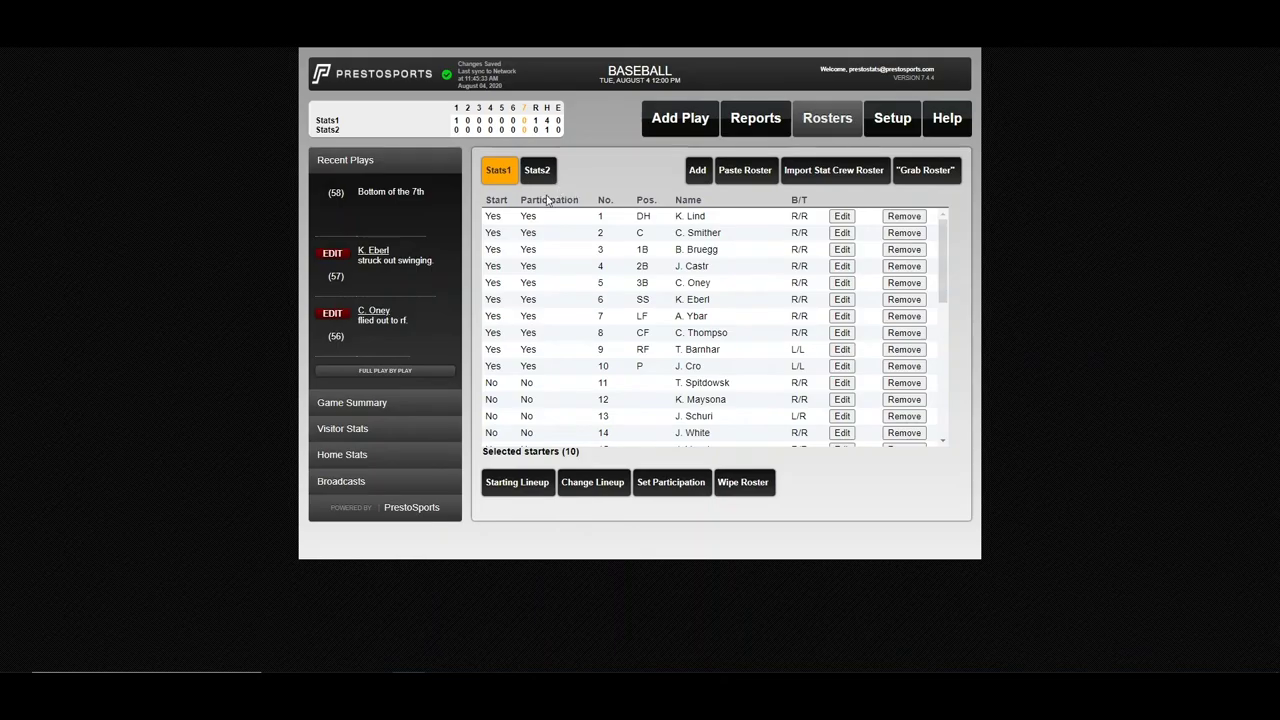
{"action": "left_click", "coordinate": [575, 487]}
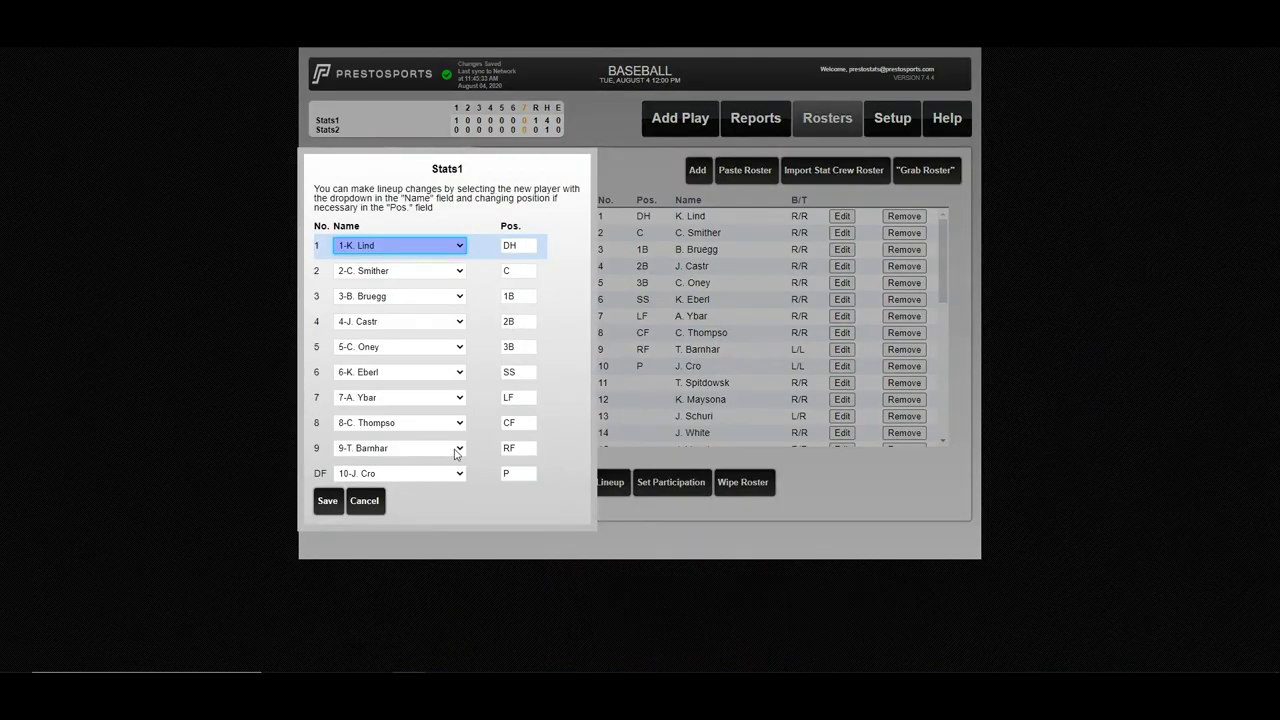
{"action": "left_click", "coordinate": [431, 296]}
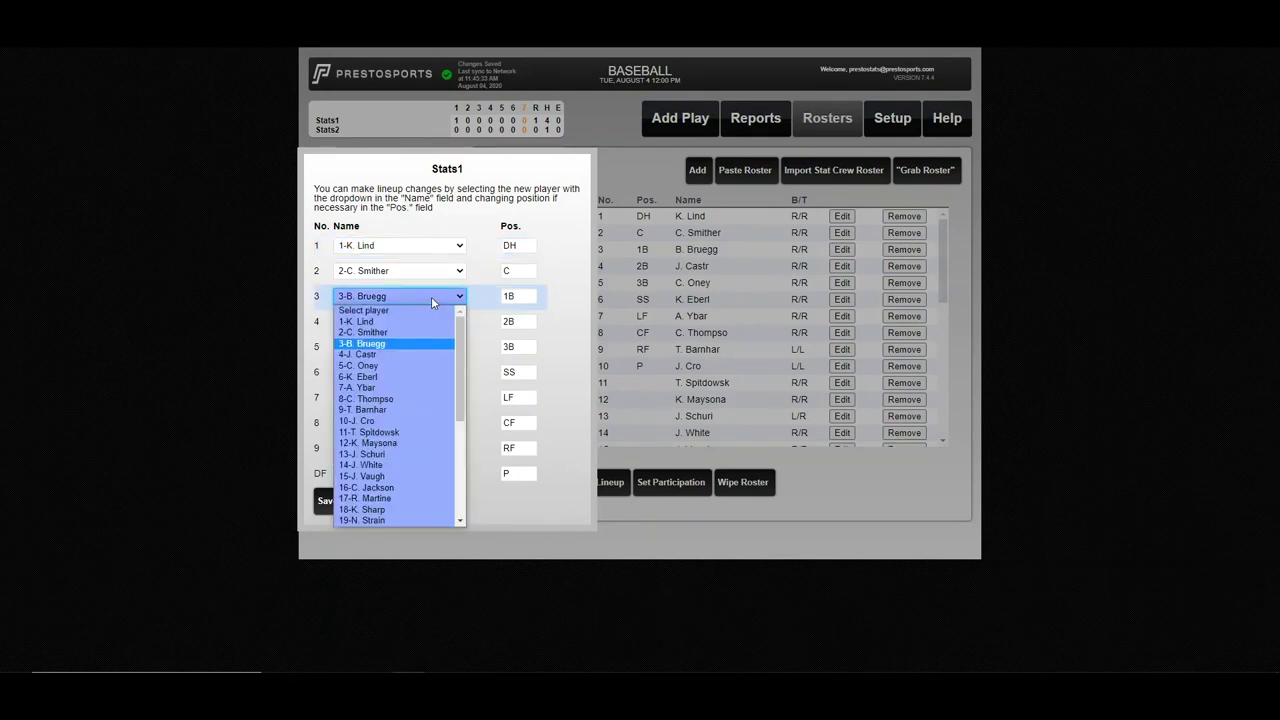
{"action": "scroll", "coordinate": [416, 369], "scroll_direction": "down", "scroll_amount": 3}
{"action": "scroll", "coordinate": [416, 369], "scroll_direction": "down", "scroll_amount": 2}
{"action": "left_click", "coordinate": [385, 461]}
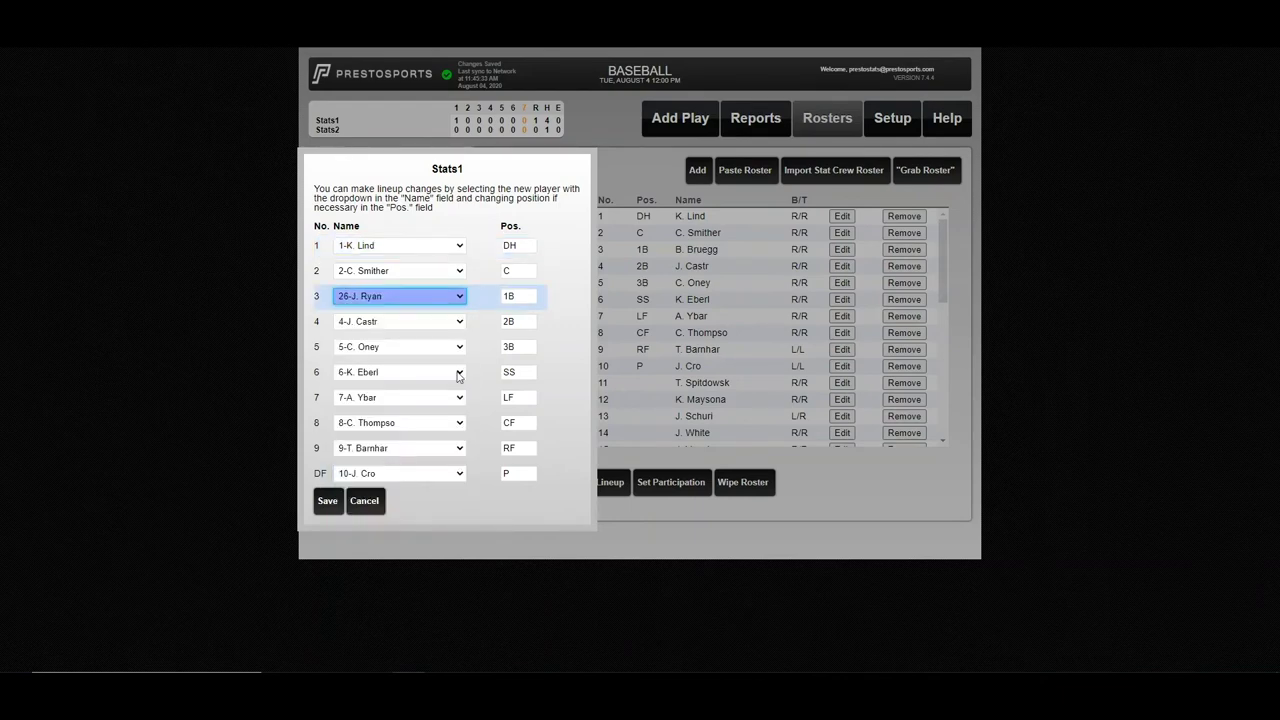
{"action": "left_click", "coordinate": [437, 399]}
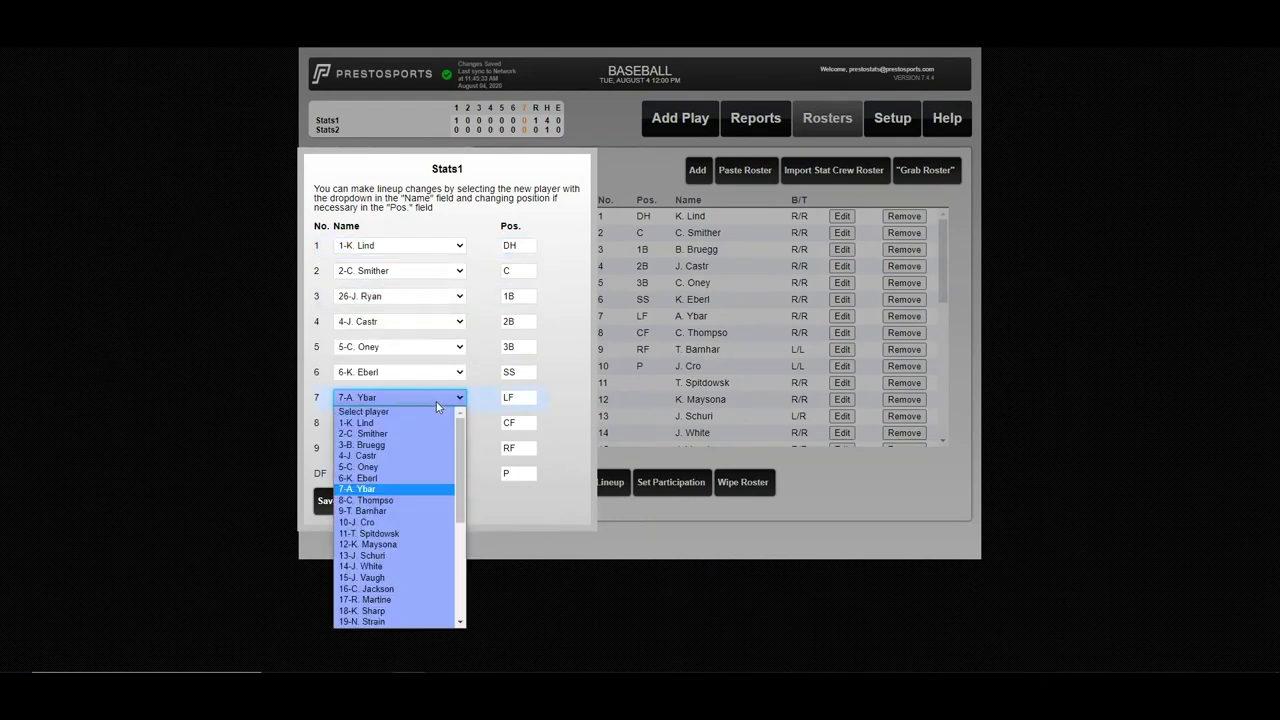
{"action": "scroll", "coordinate": [409, 493], "scroll_direction": "down", "scroll_amount": 5}
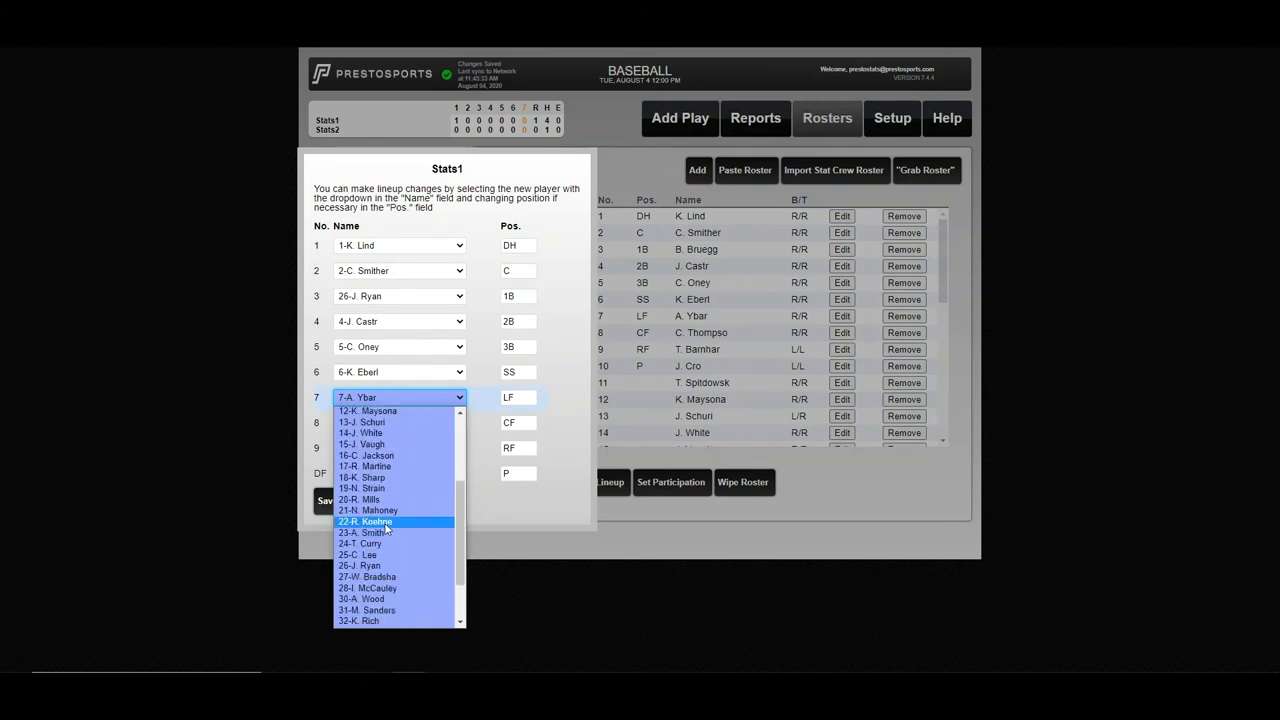
{"action": "left_click", "coordinate": [389, 522]}
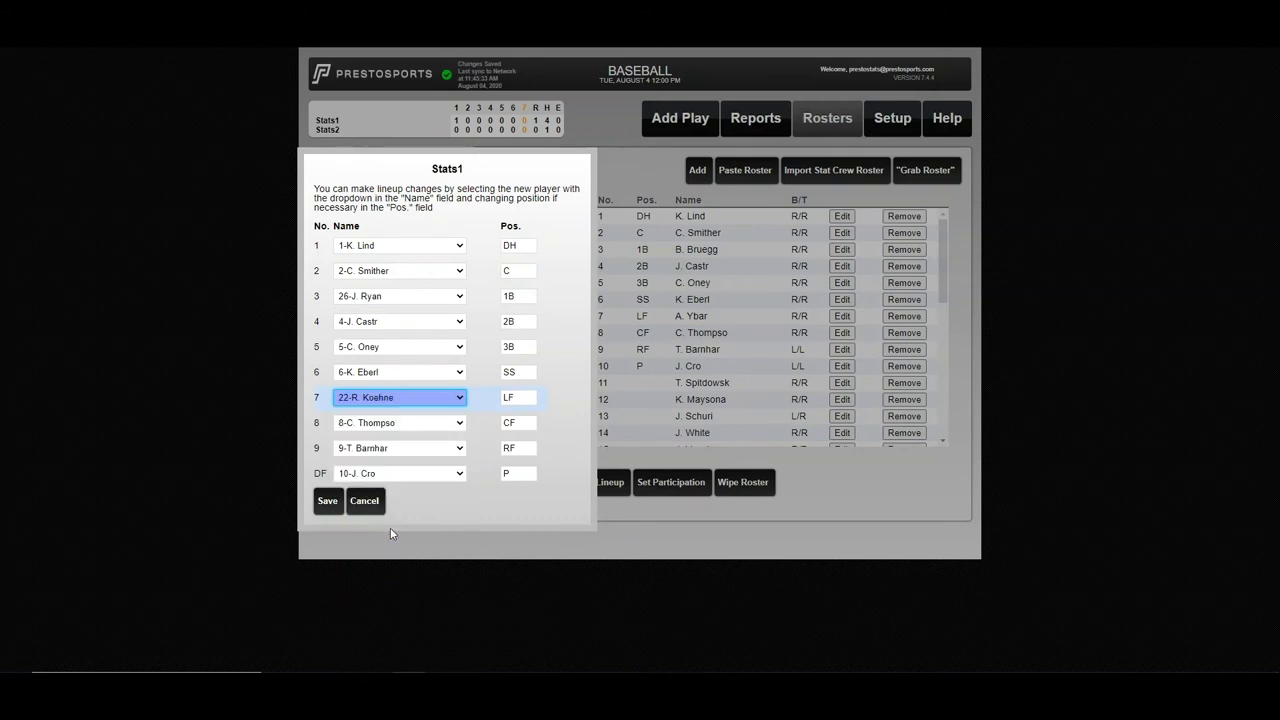
{"action": "left_click", "coordinate": [327, 502]}
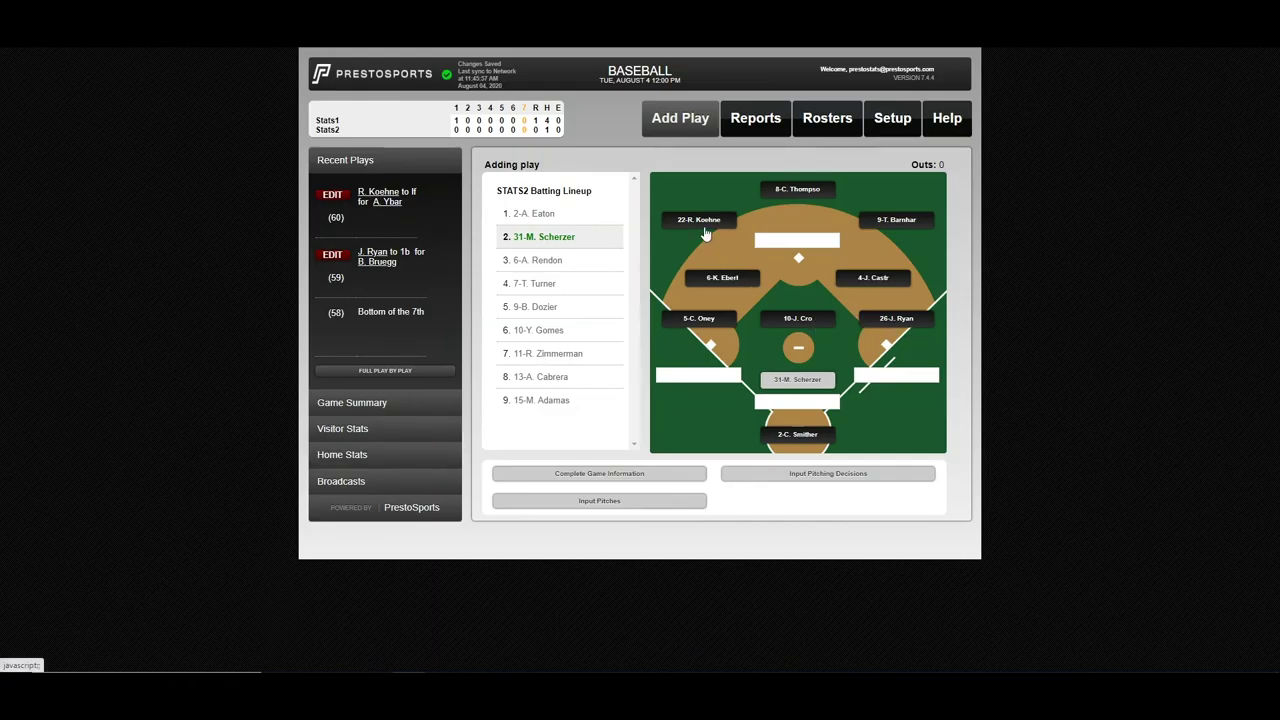
Set Stats1's DF slot to 44-M. Lowery, pitching in place of J. Cro
{"action": "left_click", "coordinate": [843, 126]}
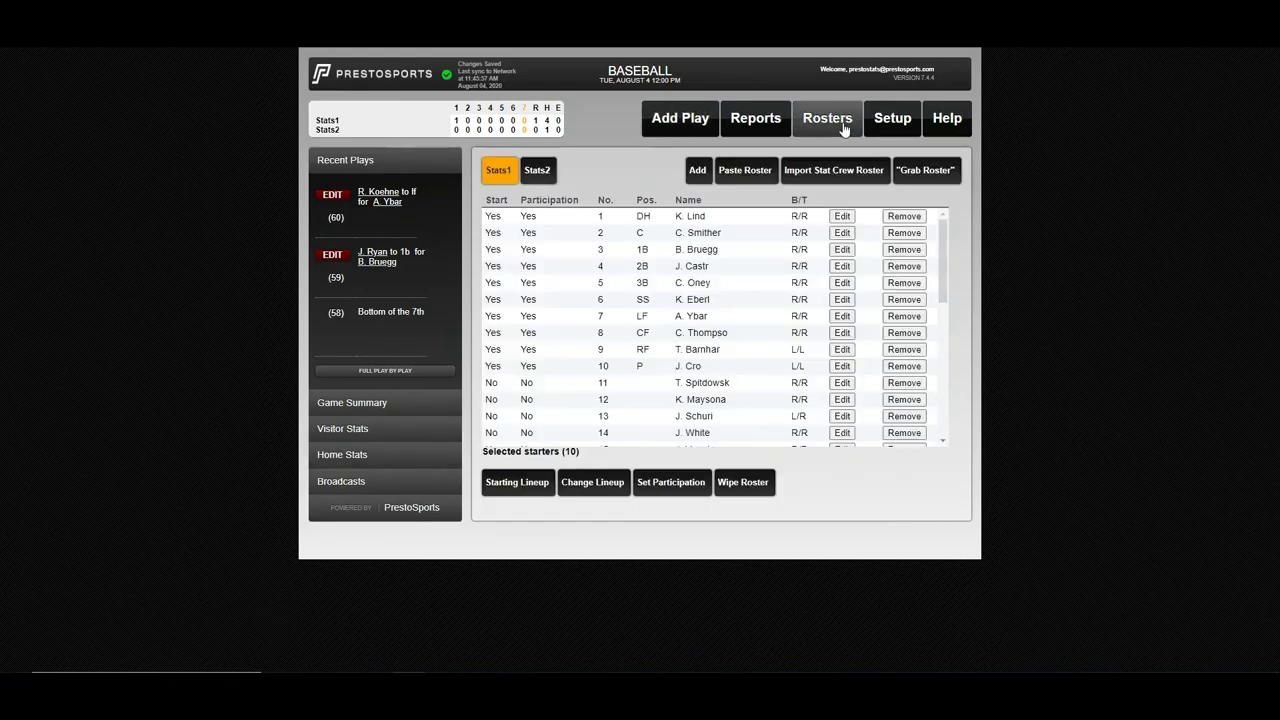
{"action": "left_click", "coordinate": [580, 488]}
{"action": "left_click", "coordinate": [421, 476]}
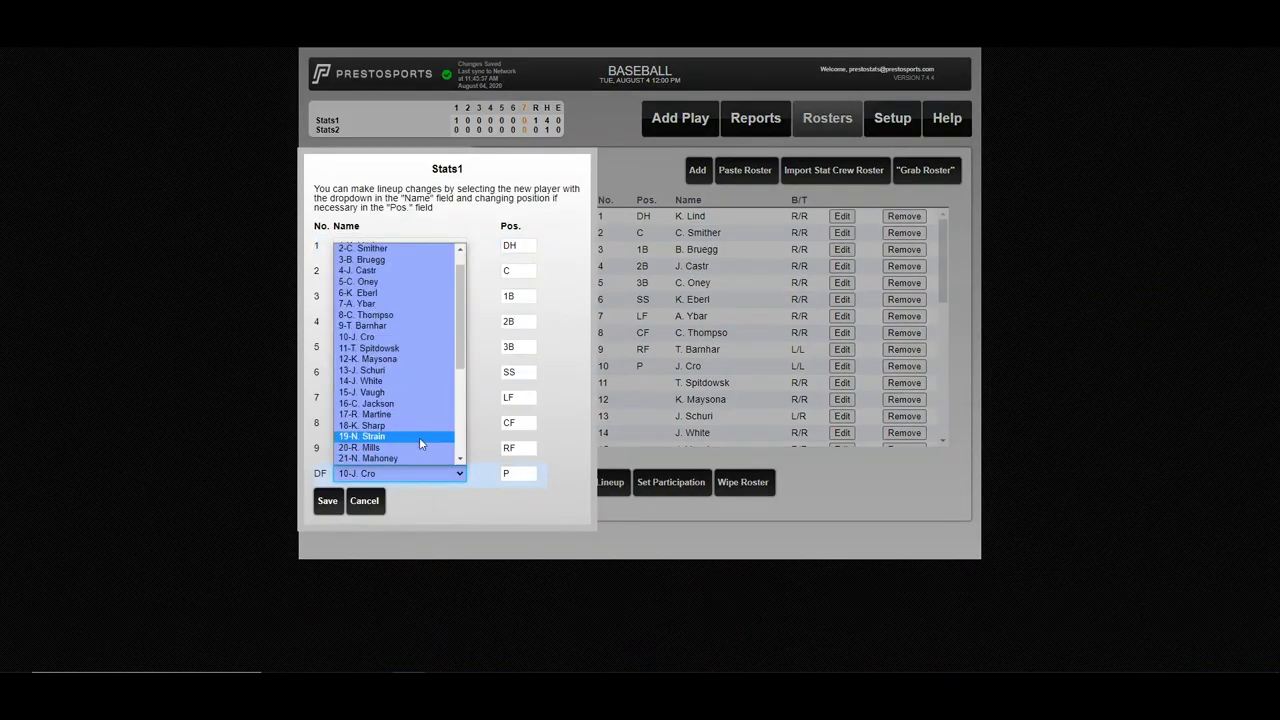
{"action": "scroll", "coordinate": [417, 410], "scroll_direction": "down", "scroll_amount": 5}
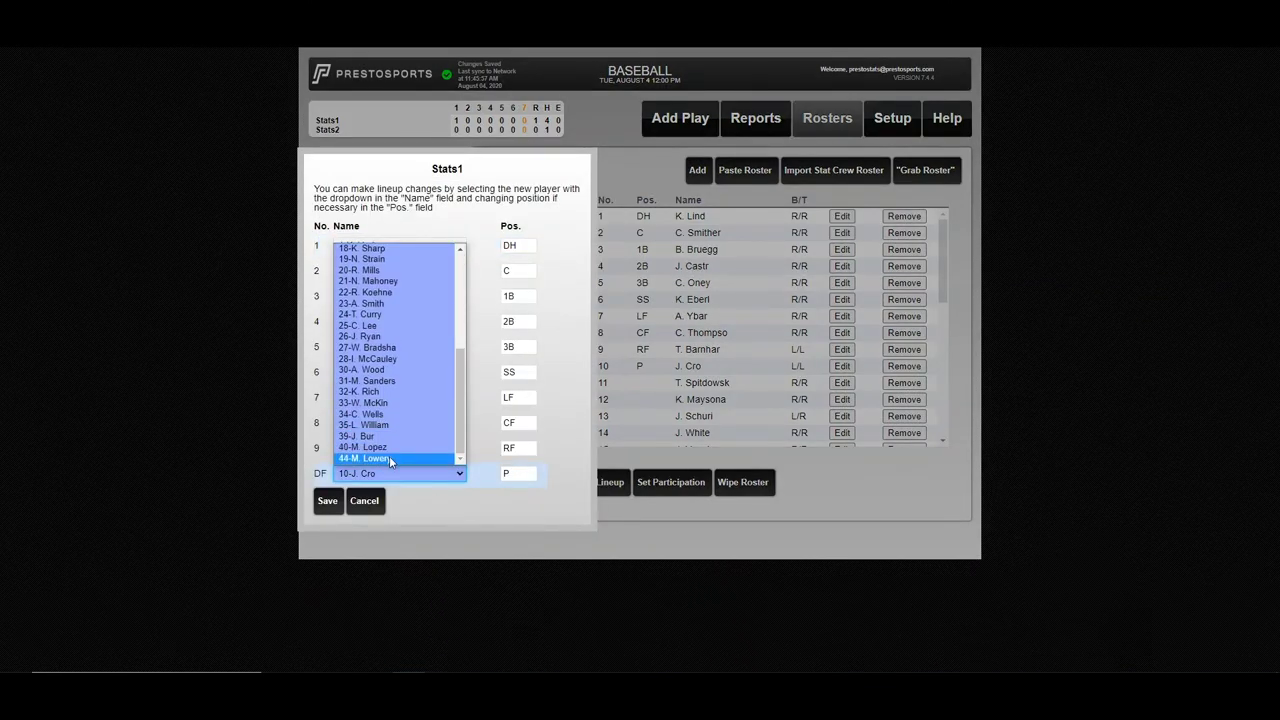
{"action": "left_click", "coordinate": [389, 456]}
{"action": "left_click", "coordinate": [328, 505]}
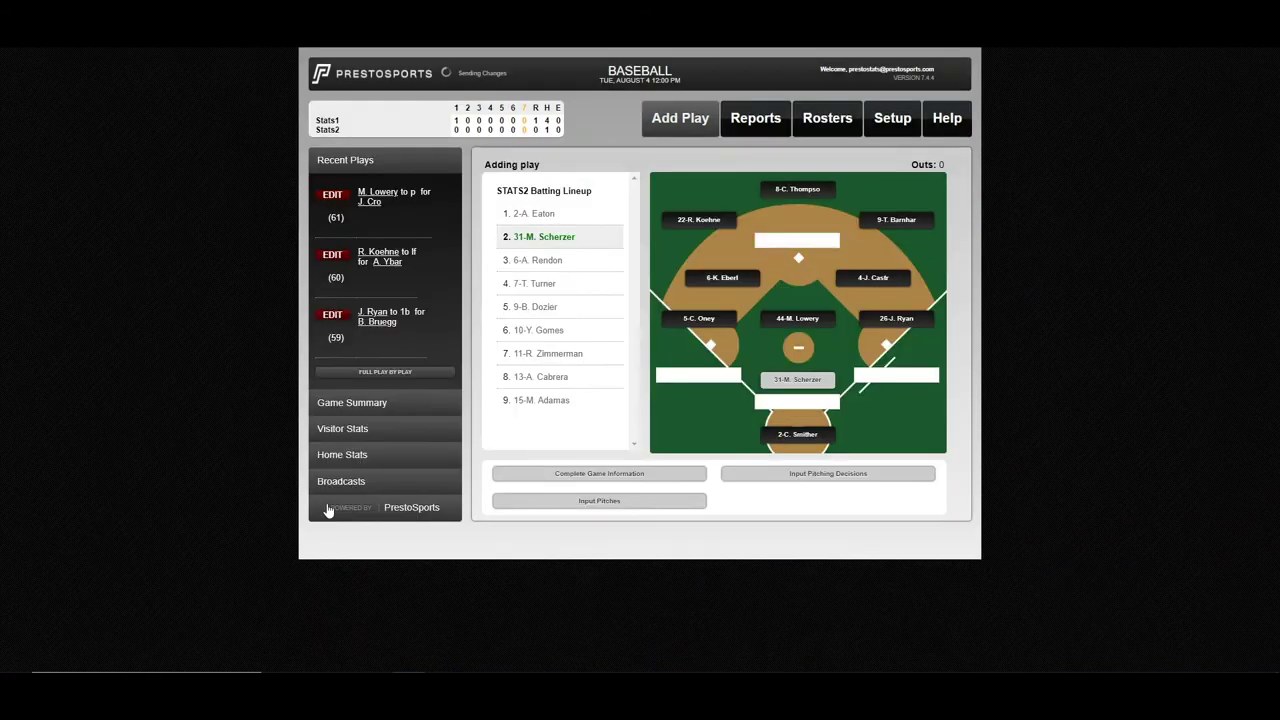
Record the final three outs (ks, p3, f7) and confirm the end-of-game messages
{"action": "left_click", "coordinate": [836, 401]}
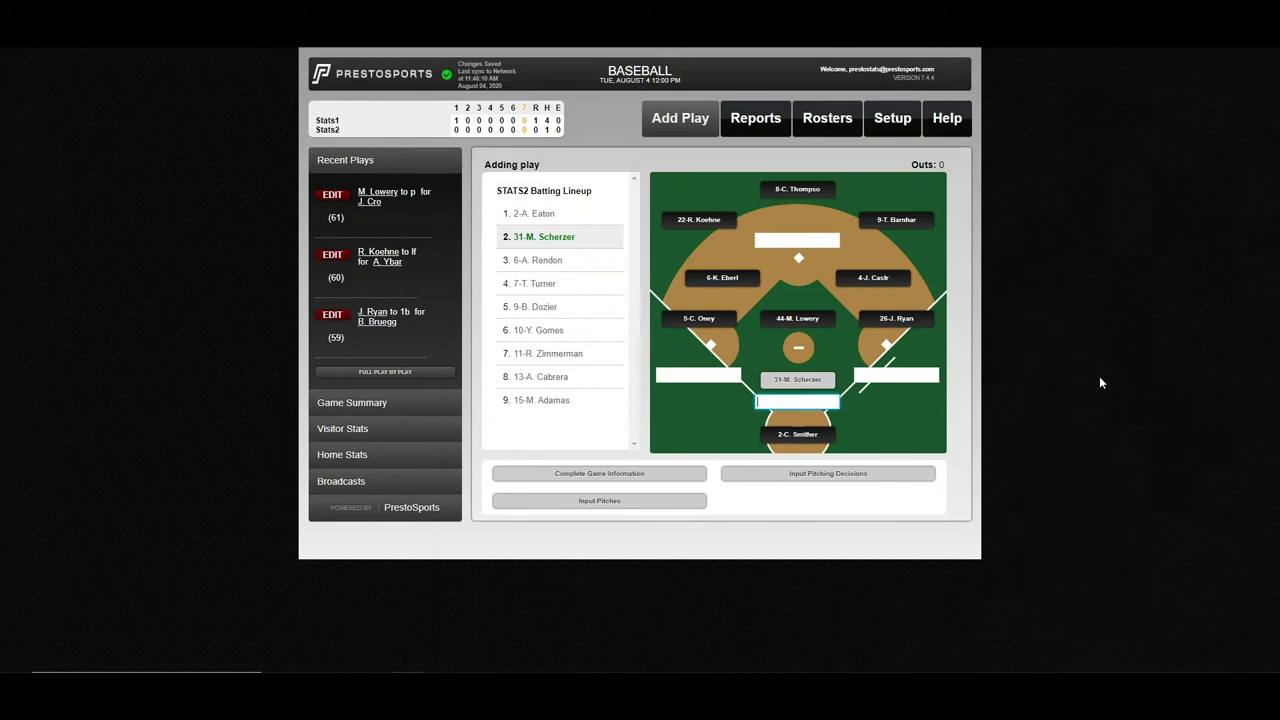
{"action": "type", "text": "ks"}
{"action": "key", "text": "Return"}
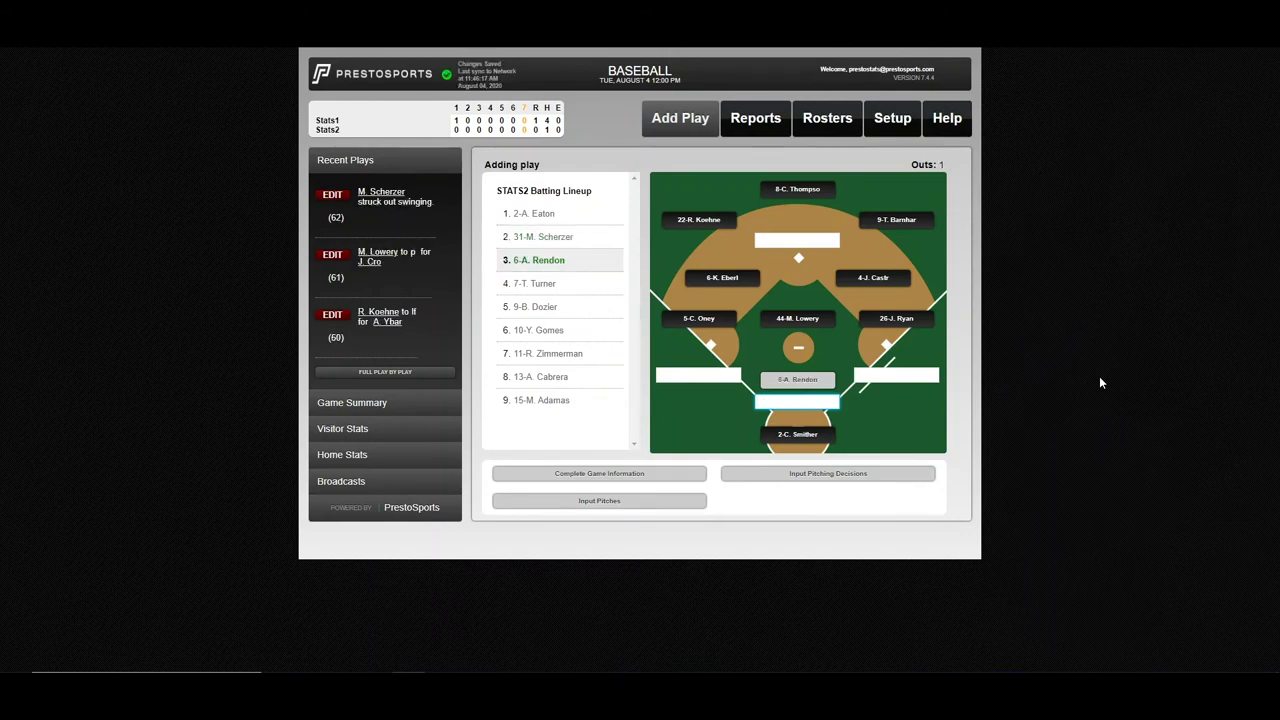
{"action": "type", "text": "p3"}
{"action": "key", "text": "Return"}
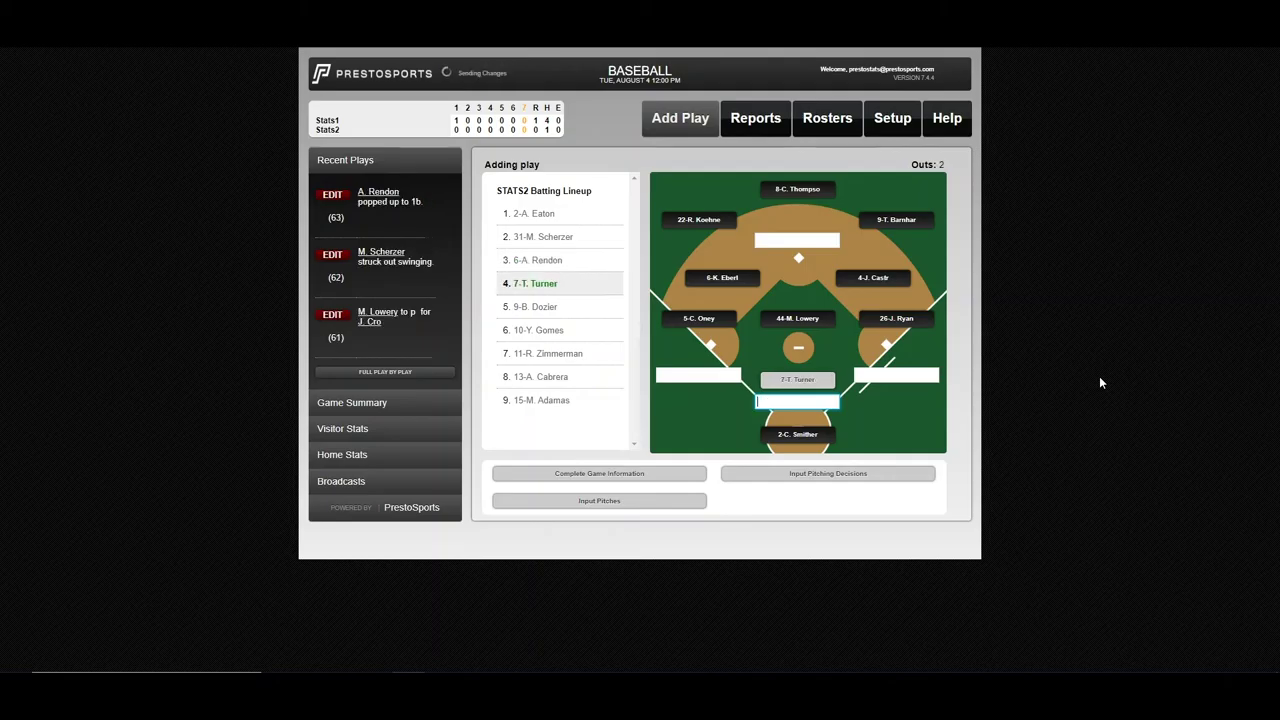
{"action": "type", "text": "f7"}
{"action": "key", "text": "Return"}
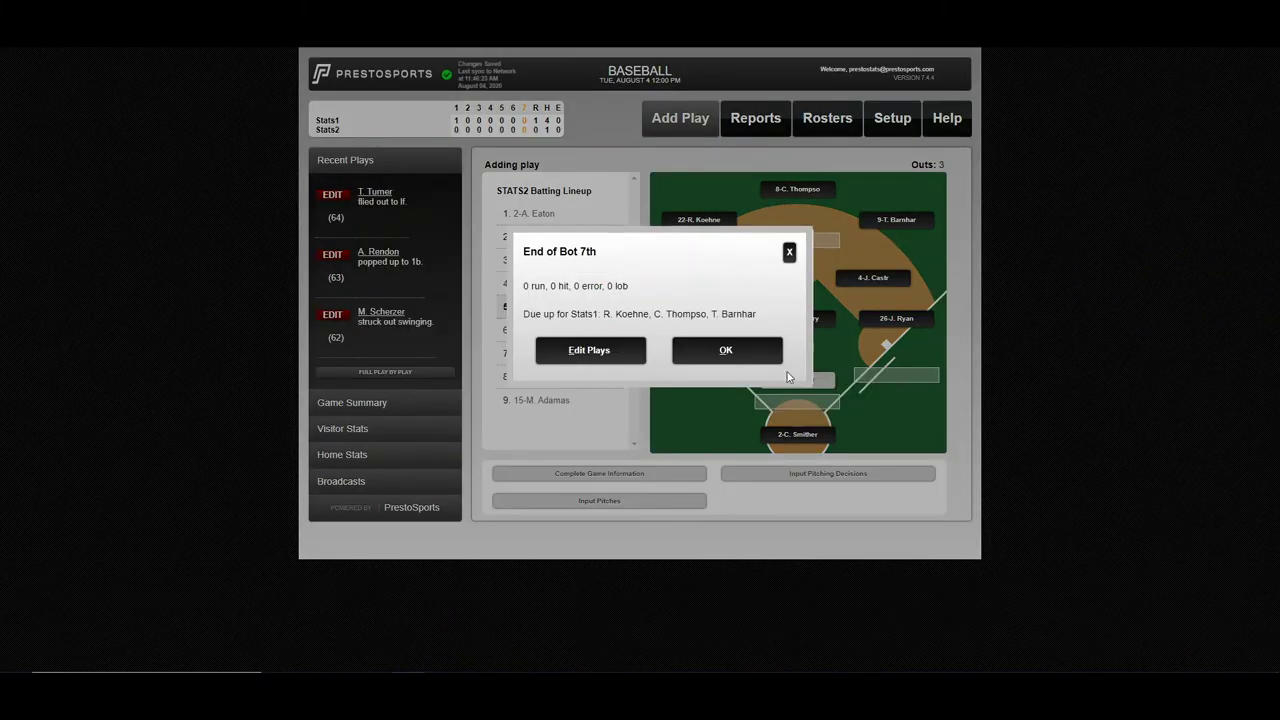
{"action": "left_click", "coordinate": [729, 351]}
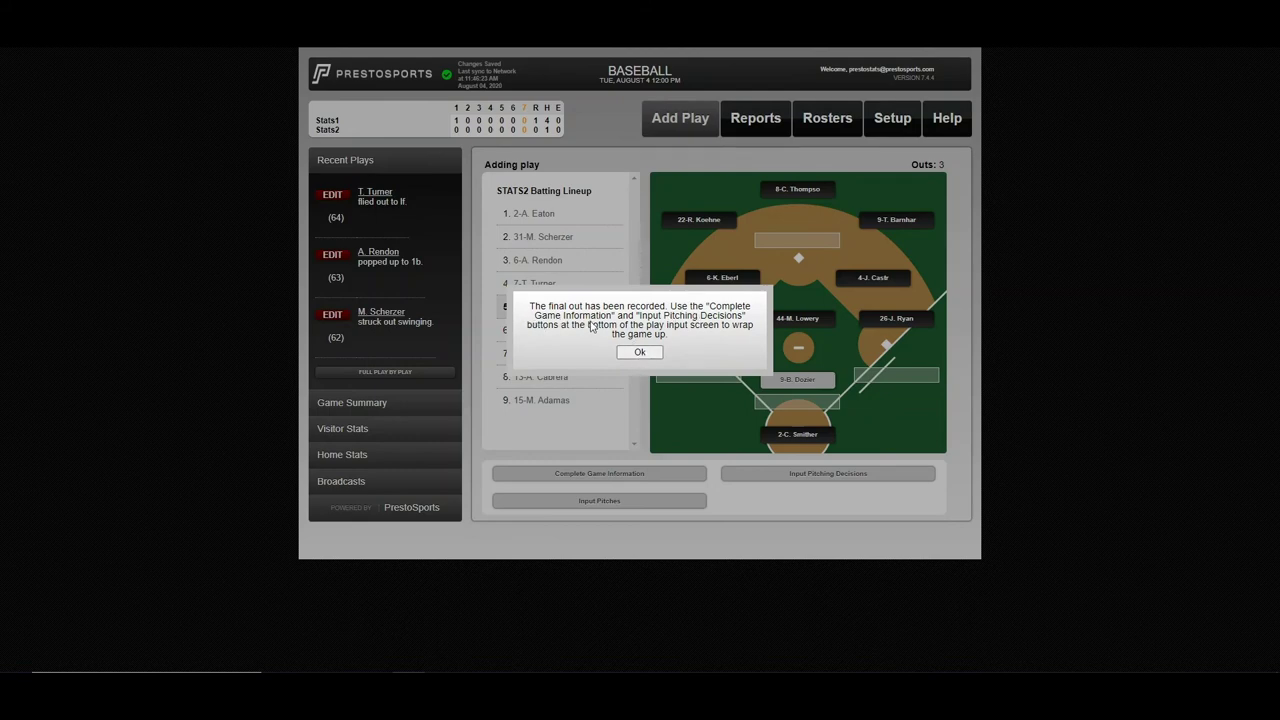
{"action": "left_click", "coordinate": [639, 352]}
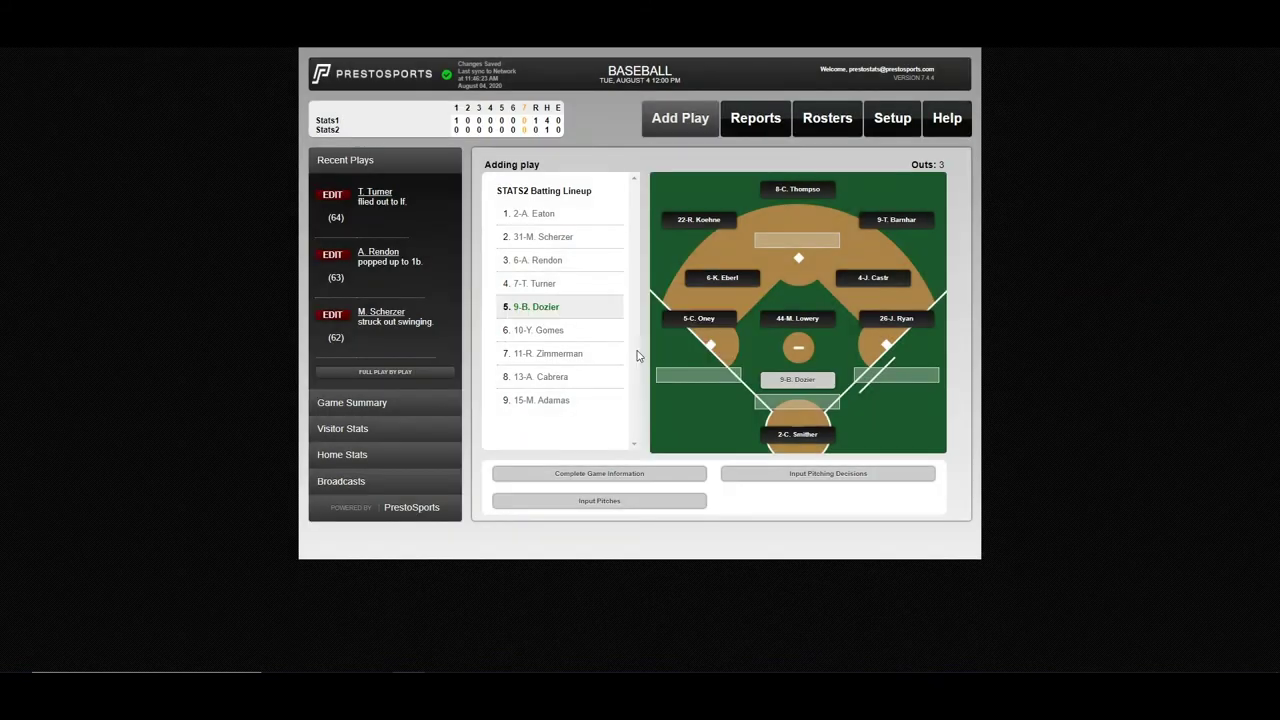
Enter attendance 1000 and total time 3:00 in the final game information and save it
{"action": "left_click", "coordinate": [633, 477]}
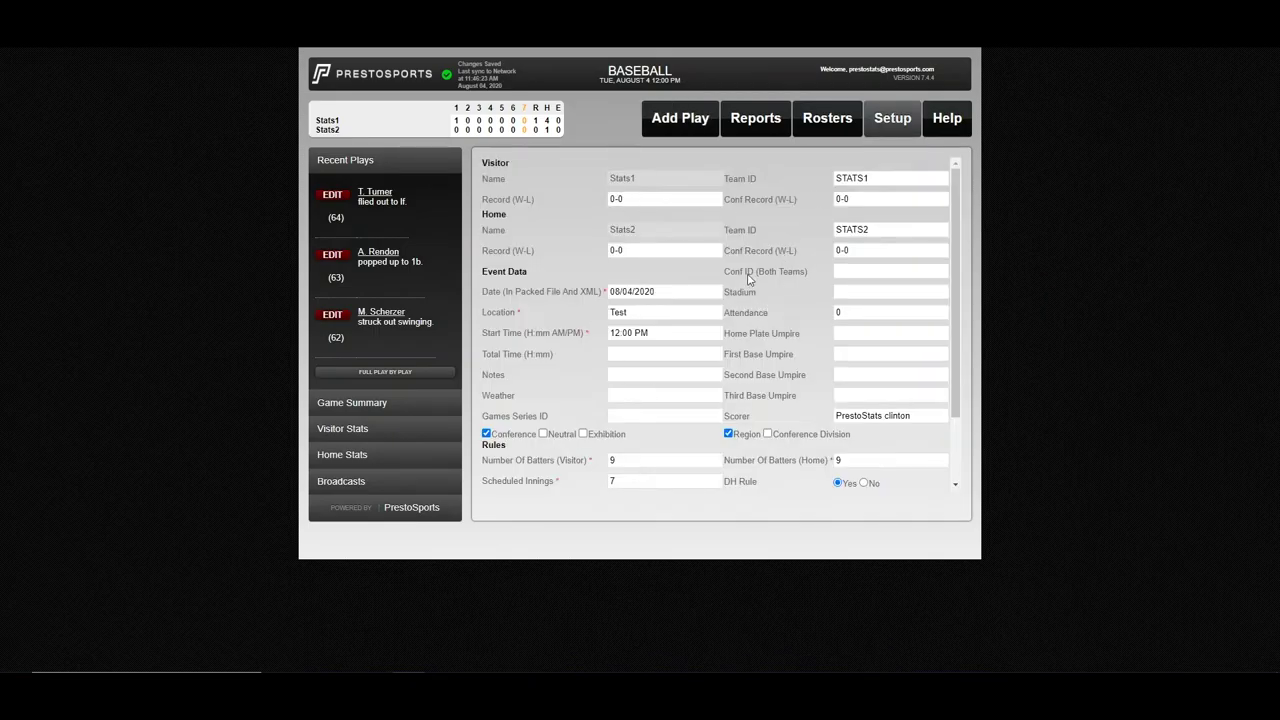
{"action": "left_click", "coordinate": [863, 313]}
{"action": "type", "text": "100"}
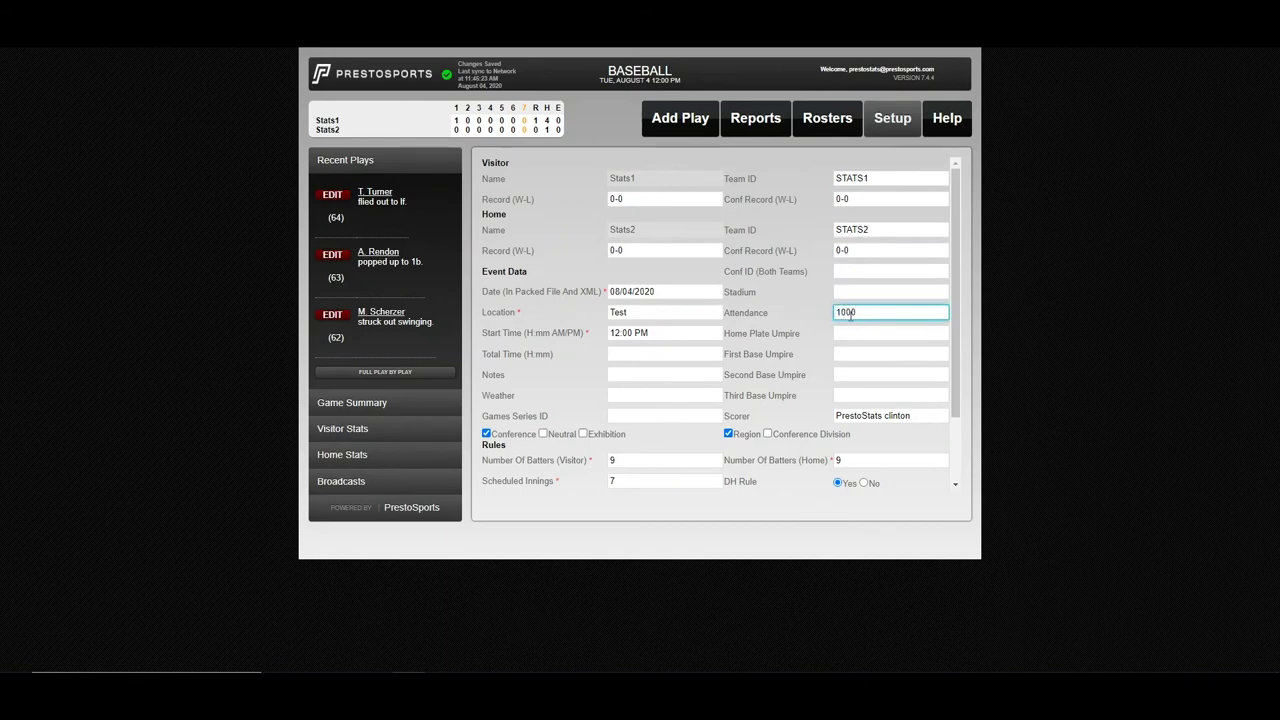
{"action": "type", "text": "0"}
{"action": "left_click", "coordinate": [774, 358]}
{"action": "left_click", "coordinate": [633, 353]}
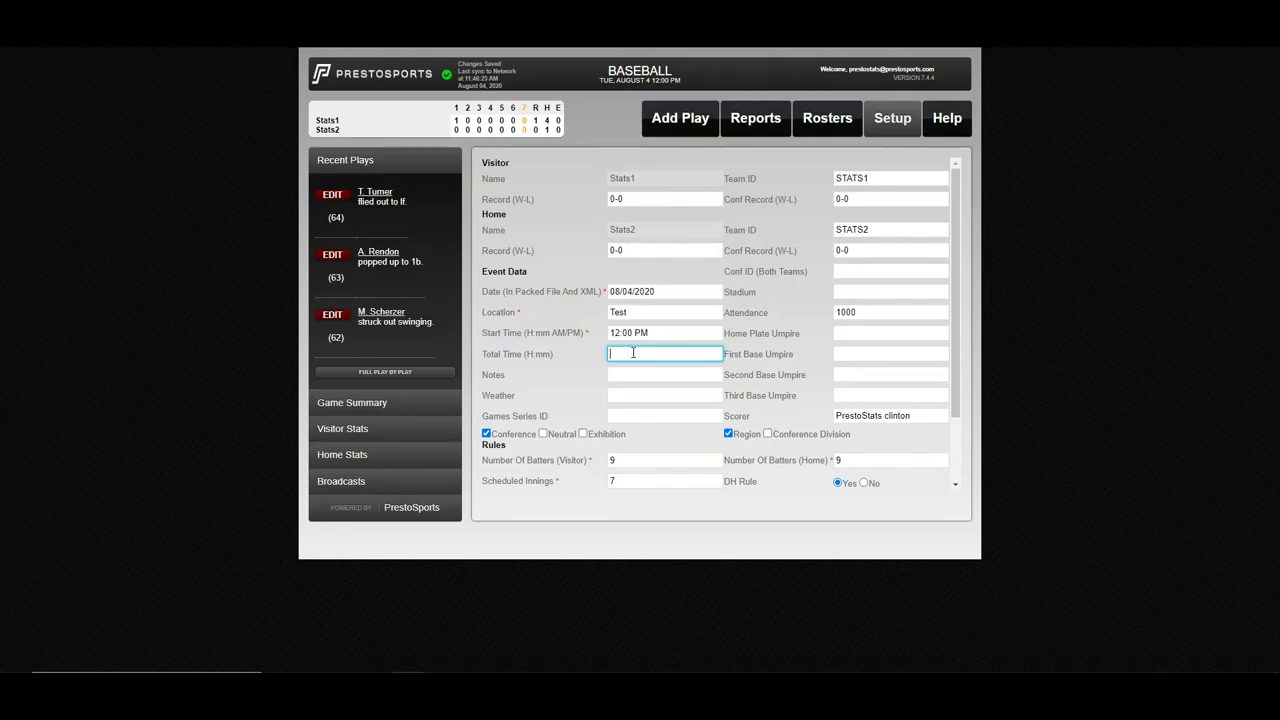
{"action": "type", "text": "3:00"}
{"action": "left_click", "coordinate": [573, 385]}
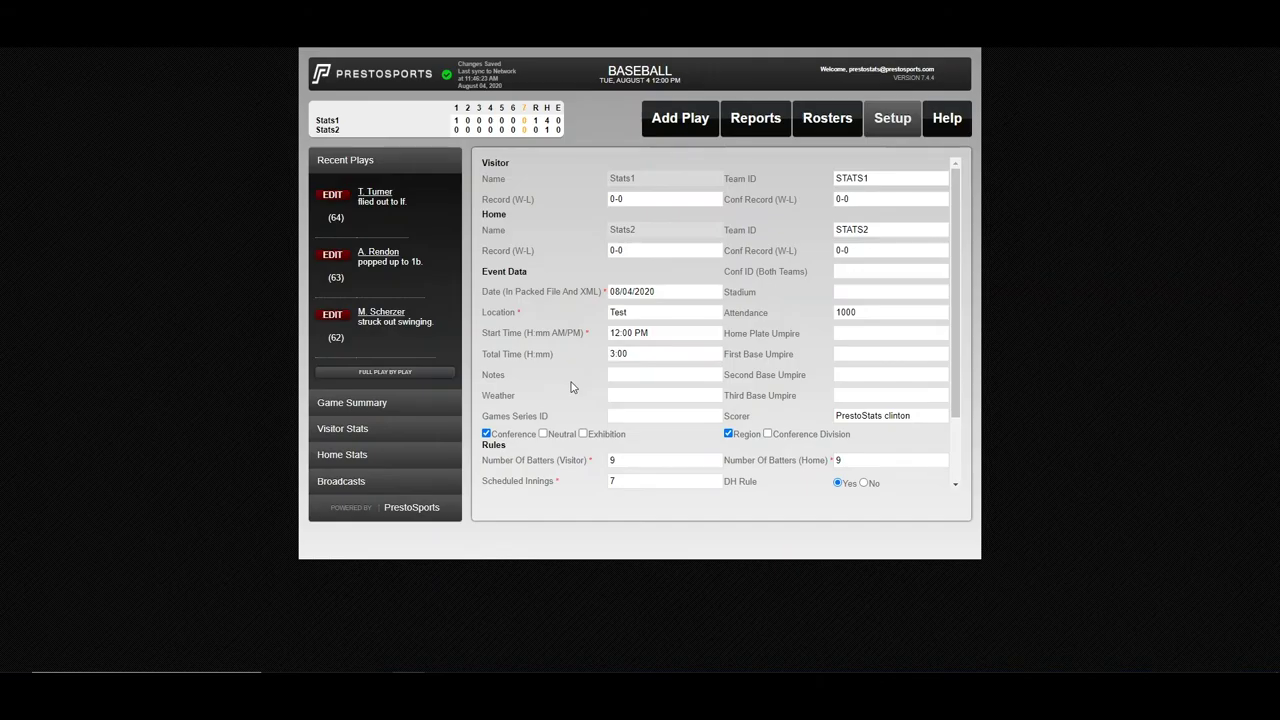
{"action": "scroll", "coordinate": [573, 400], "scroll_direction": "down", "scroll_amount": 2}
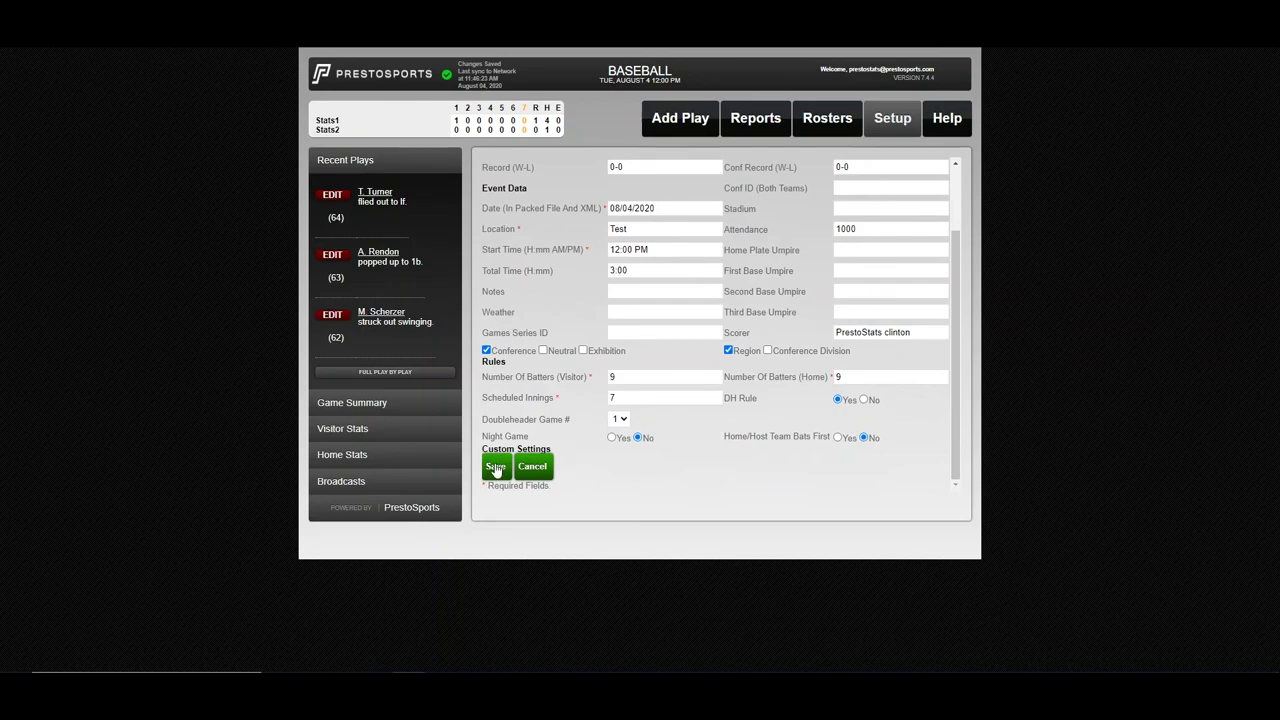
{"action": "left_click", "coordinate": [495, 469]}
Save pitching decisions: winner at 1-0, loser at 0-1, and #44 as save pitcher with 1 save
{"action": "left_click", "coordinate": [791, 476]}
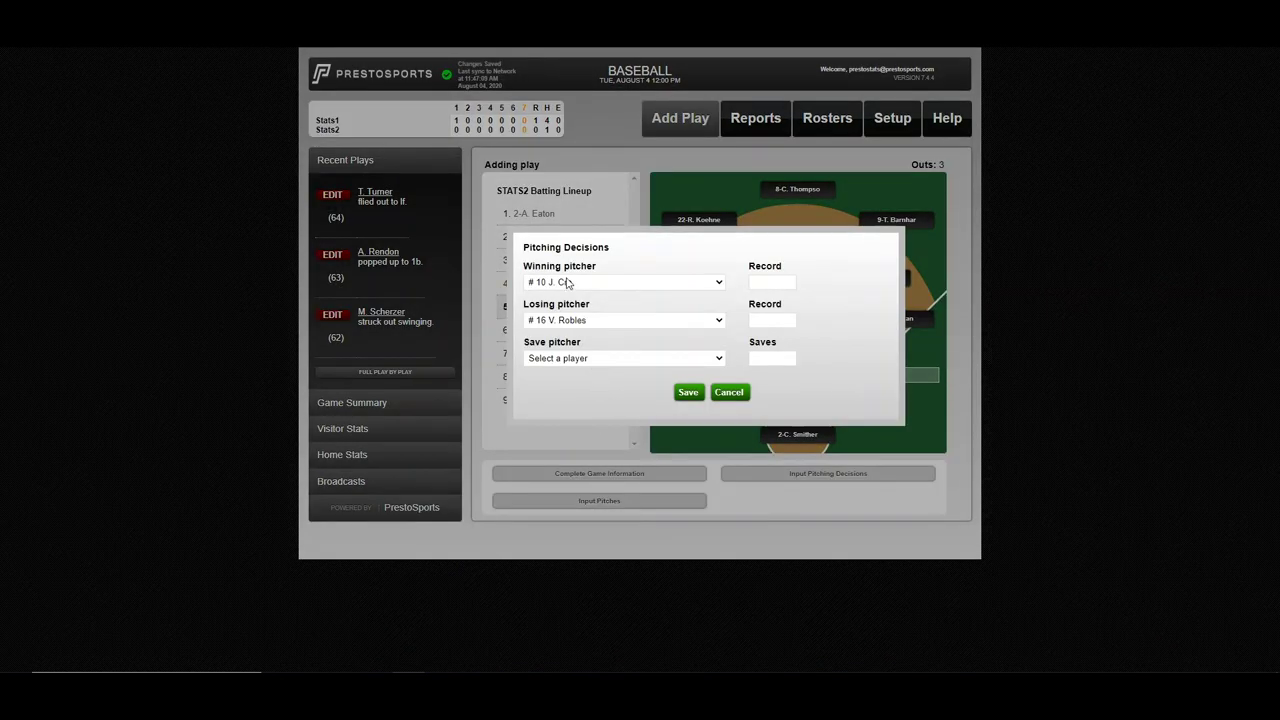
{"action": "left_click", "coordinate": [778, 281]}
{"action": "left_click", "coordinate": [769, 322]}
{"action": "left_click", "coordinate": [688, 360]}
{"action": "left_click", "coordinate": [637, 392]}
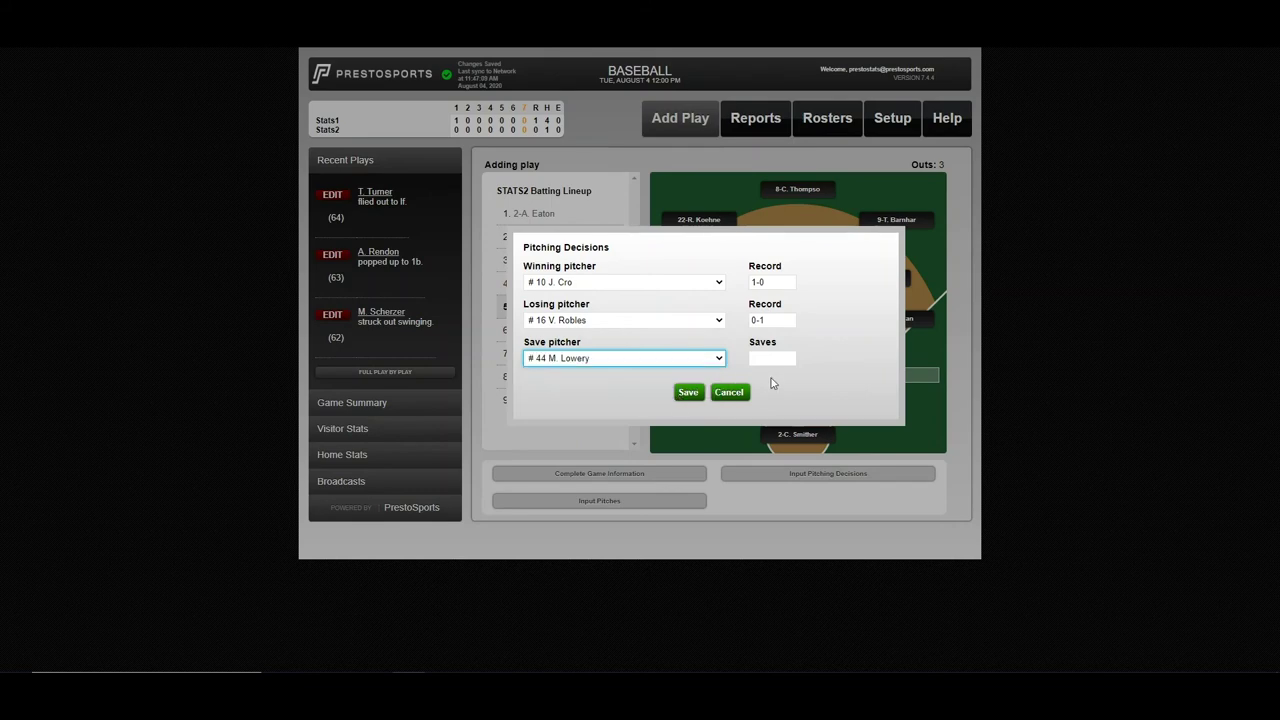
{"action": "left_click", "coordinate": [780, 362]}
{"action": "type", "text": "1"}
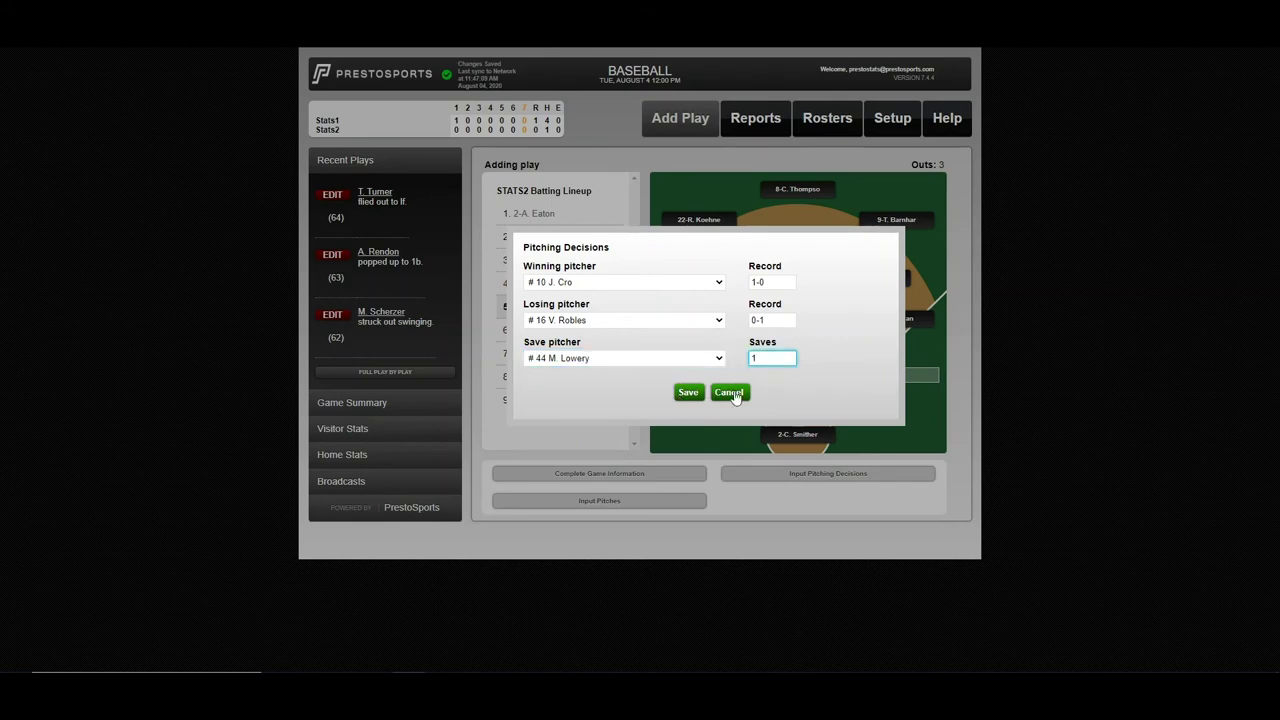
{"action": "left_click", "coordinate": [688, 392]}
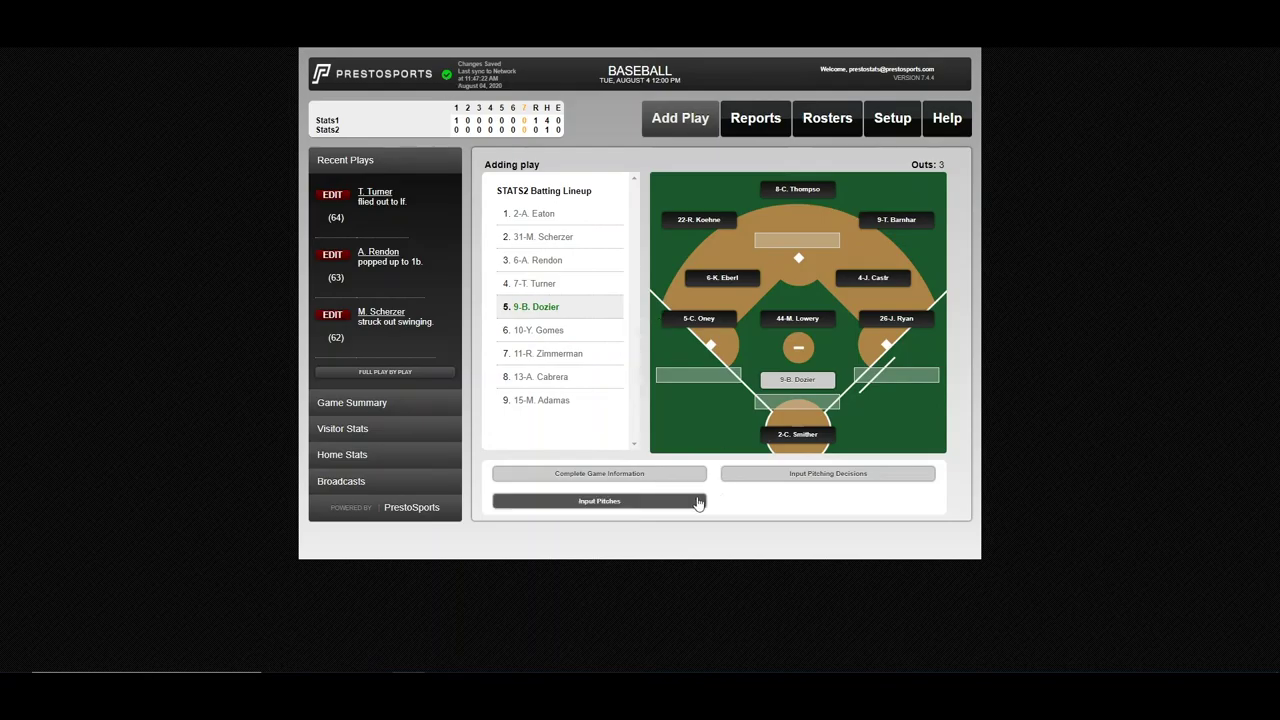
Switch to the Reports tab showing box score, play-by-play and download options
{"action": "left_click", "coordinate": [772, 125]}
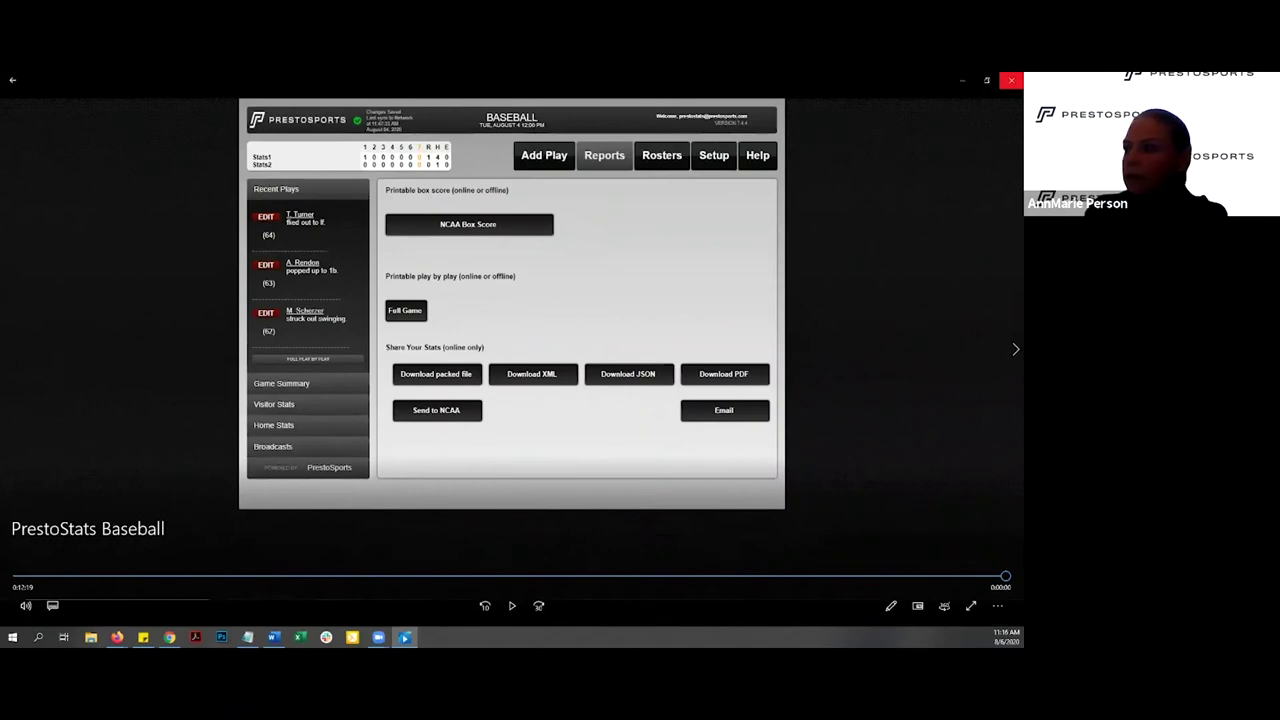
Switch to the Movies & TV player showing the Men's Basketball Demo video
{"action": "key", "text": "alt+Tab"}
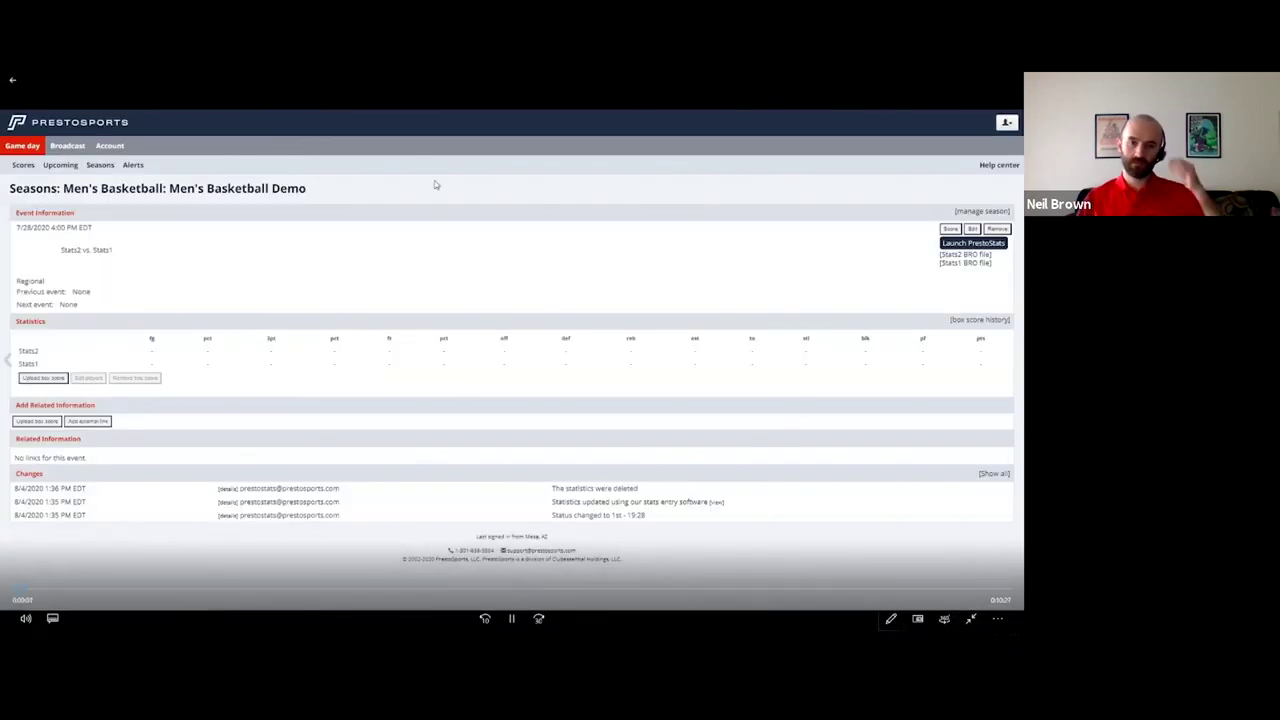
Exit full screen and close the video player to return to the slides
{"action": "left_click", "coordinate": [970, 618]}
{"action": "key", "text": "alt+F4"}
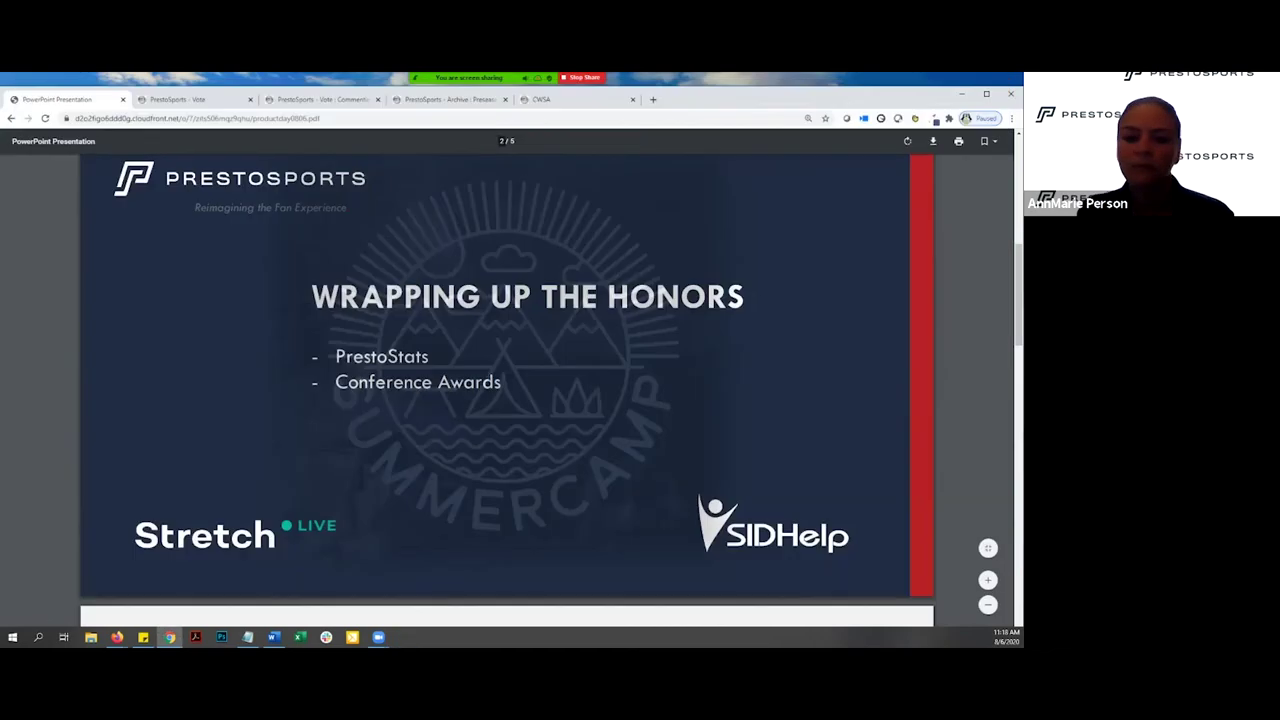